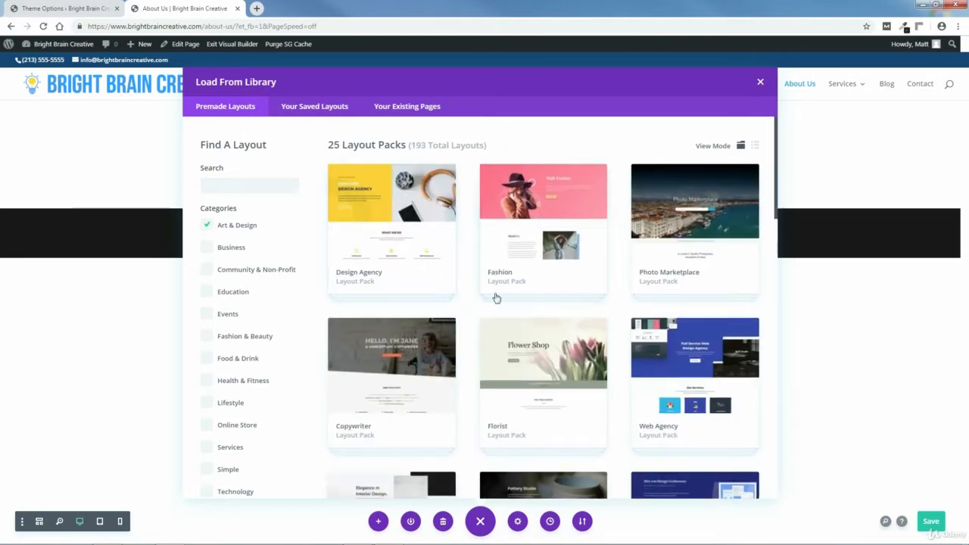
Try the Business and Community & Non-Profit filters on the premade layouts, and clear all category filters
left_click(207, 248)
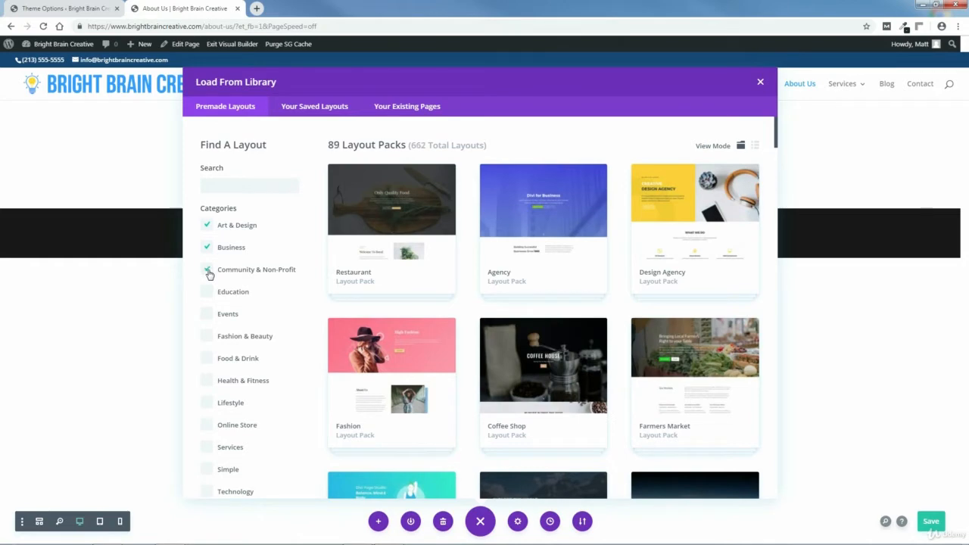
left_click(207, 271)
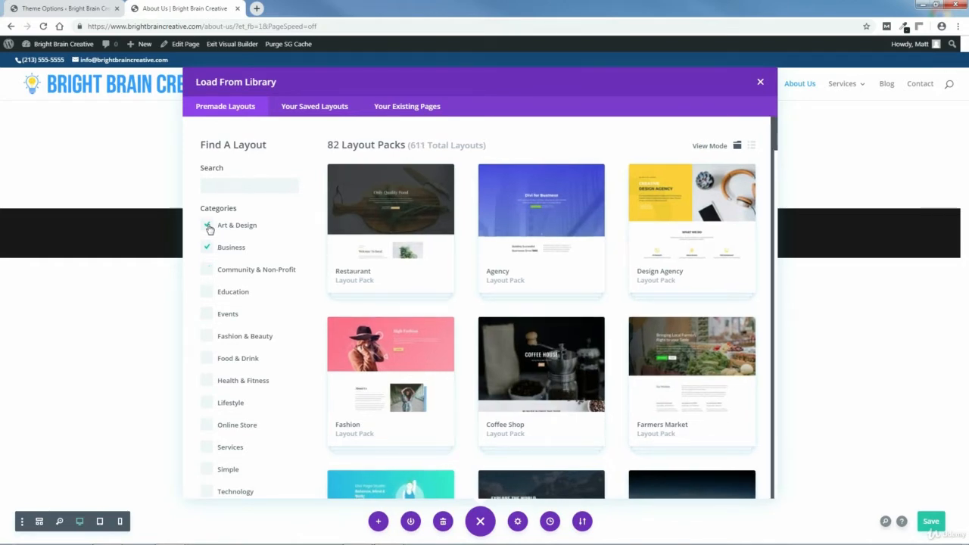
left_click(207, 226)
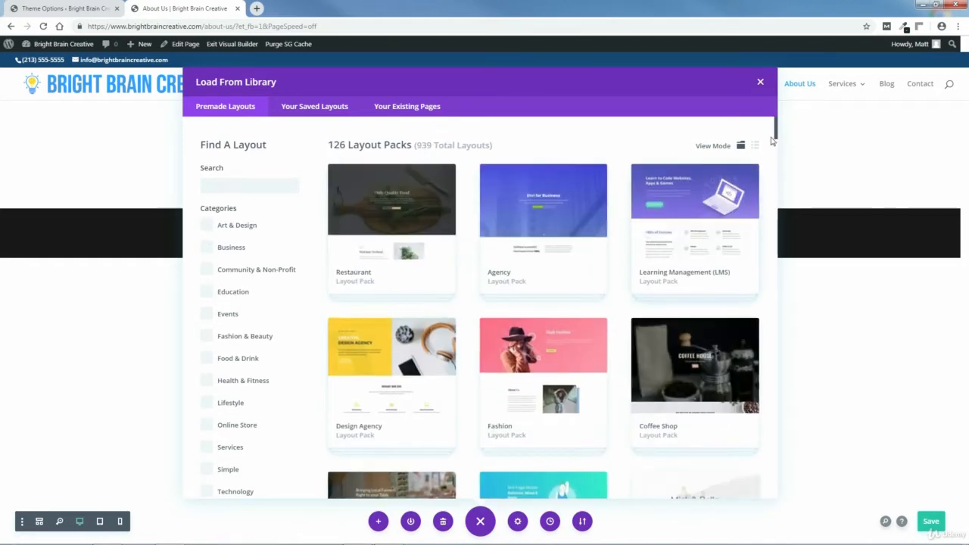
Open the Digital Marketing layout pack from the premade layouts and select its About layout
left_click_drag(776, 133, 803, 248)
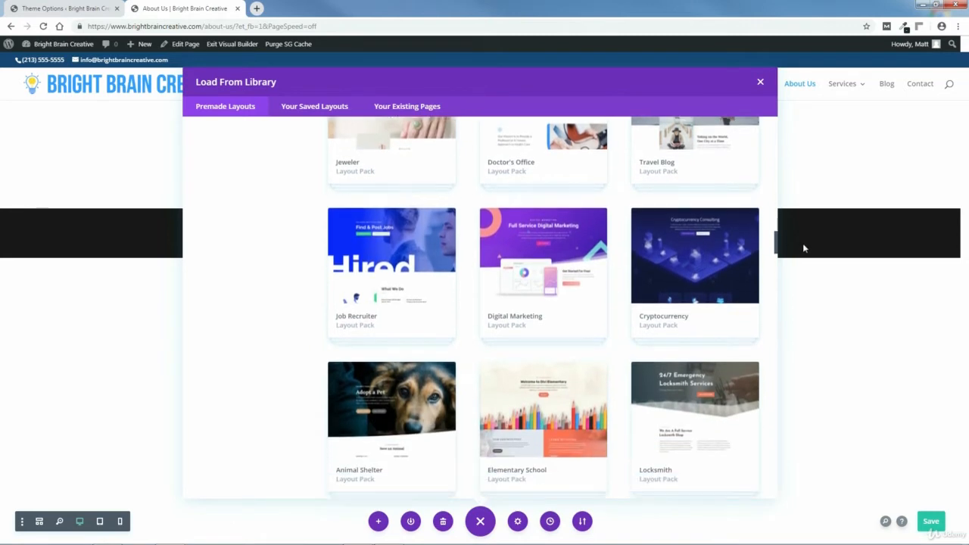
left_click(542, 253)
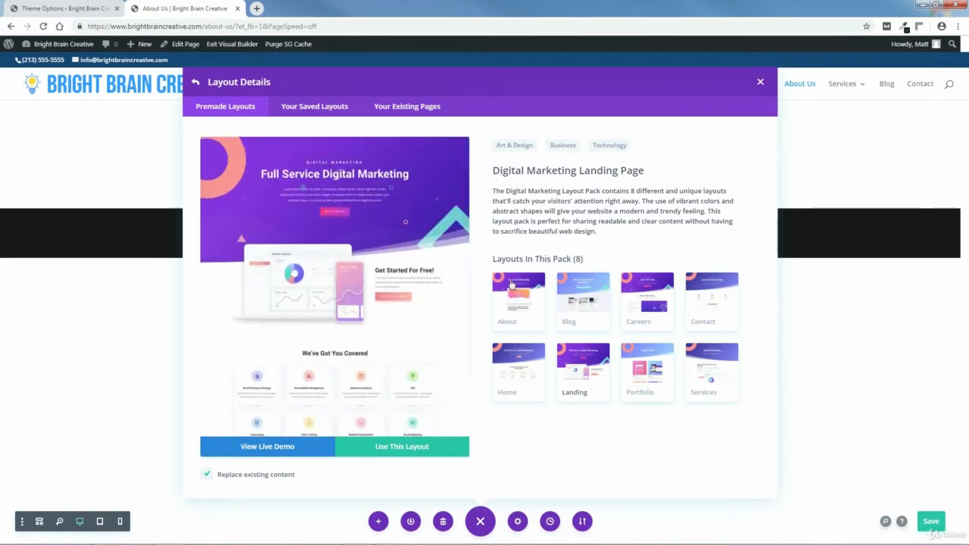
left_click(525, 303)
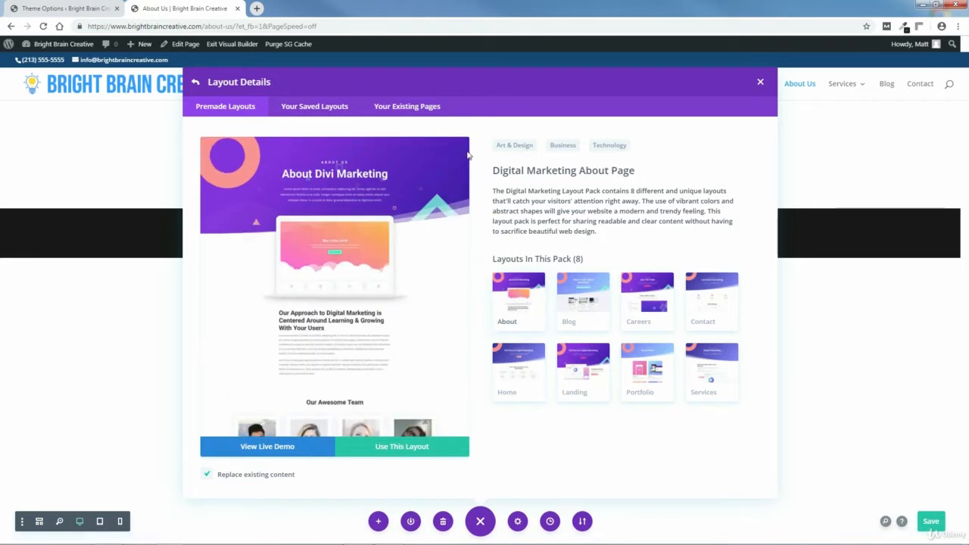
Preview the Digital Marketing About layout, view its live demo, and close the demo
scroll(451, 184, "down", 2)
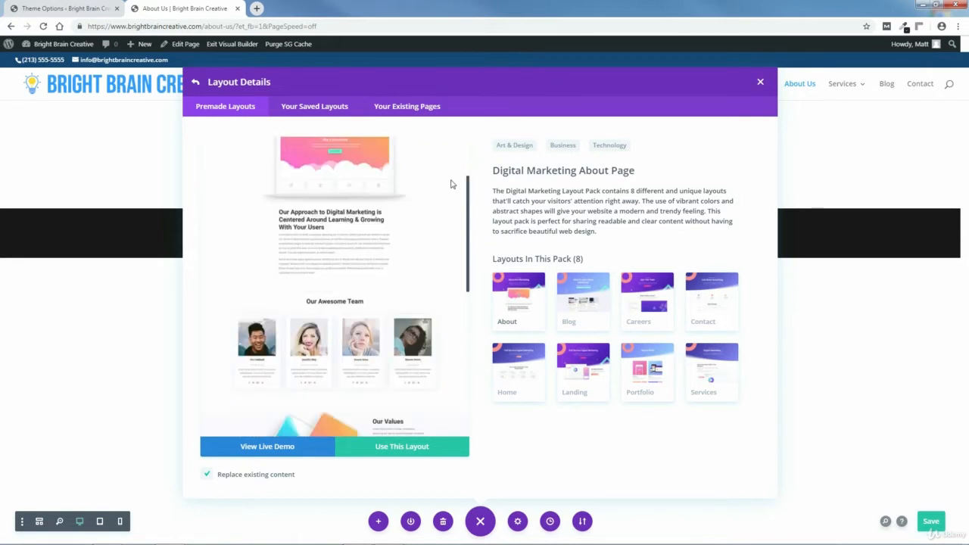
left_click_drag(469, 203, 476, 153)
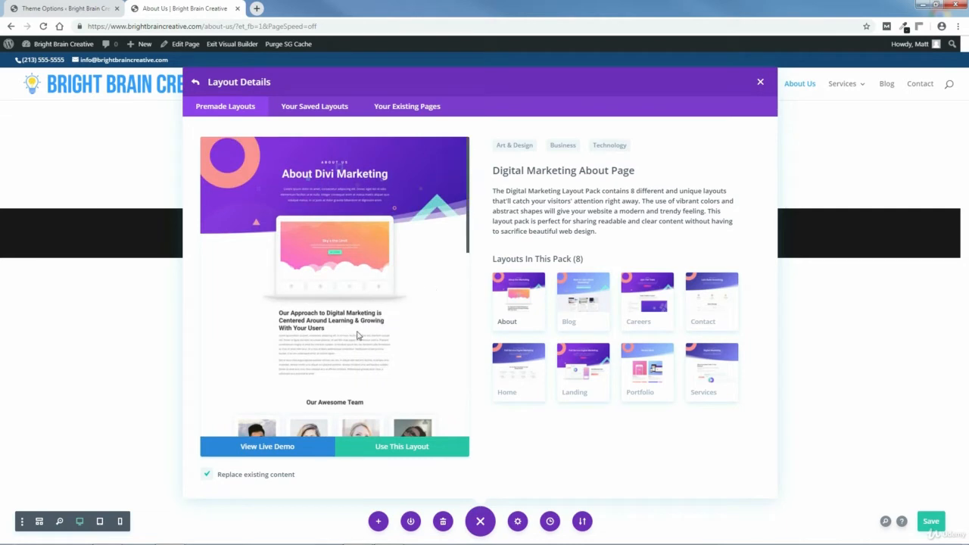
left_click(267, 447)
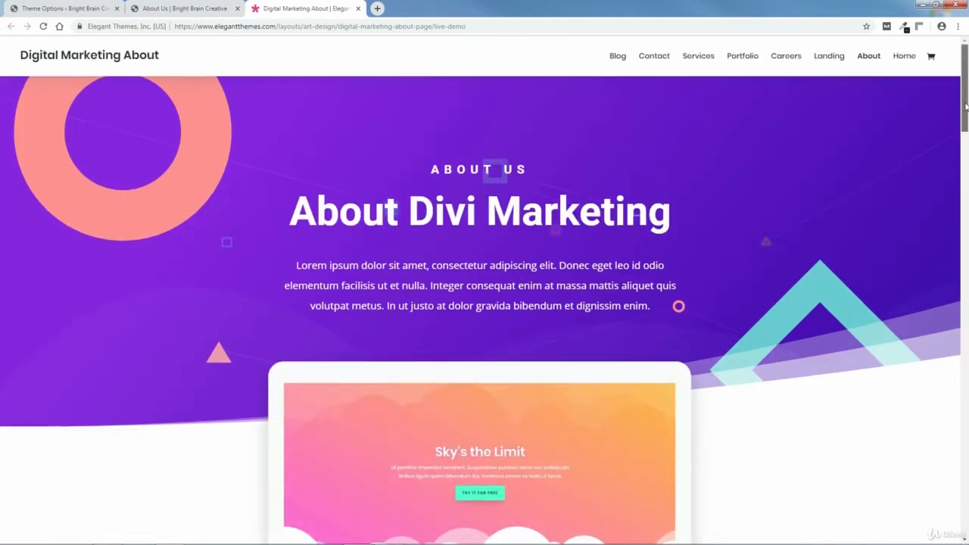
left_click_drag(962, 110, 966, 58)
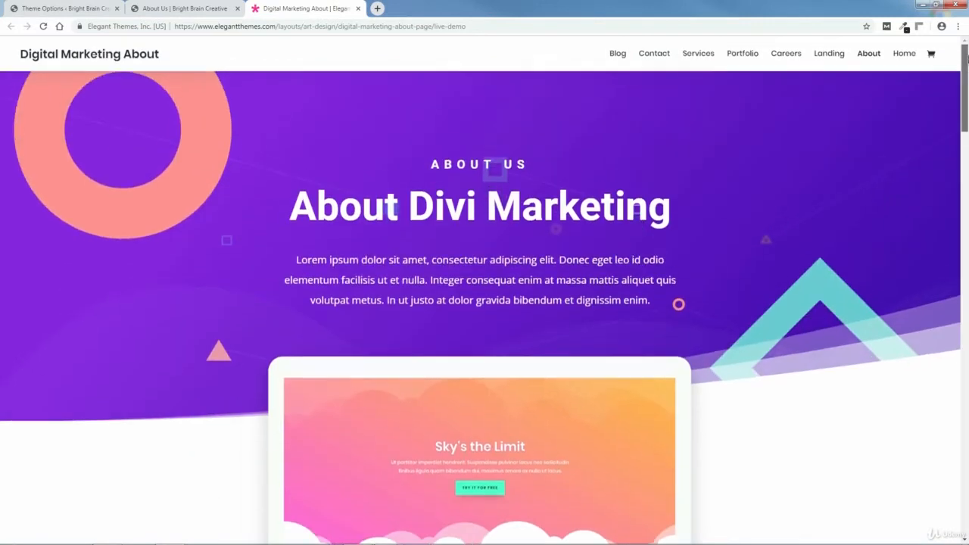
left_click(358, 8)
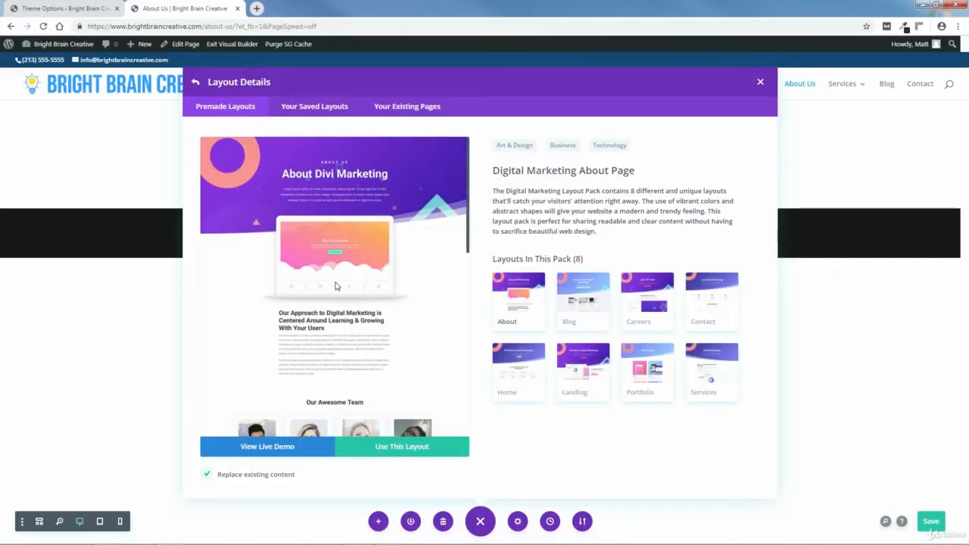
Load the Digital Marketing About layout onto the About Us page, replacing the existing content
left_click(402, 450)
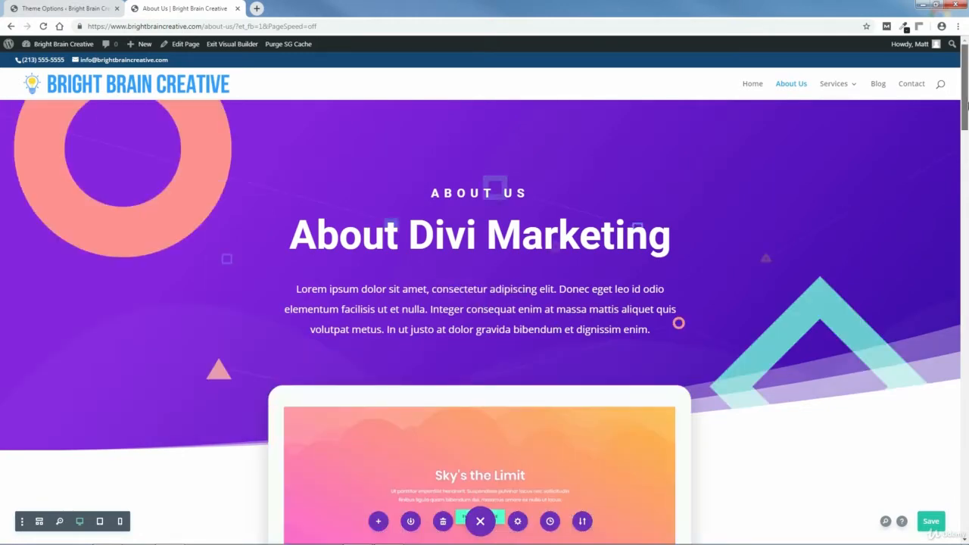
mouse_move(966, 106)
left_mouse_down()
mouse_move(966, 517)
mouse_move(967, 100)
left_mouse_up()
Remove the background image and the background gradient from the About Us header section and save its settings
mouse_move(281, 224)
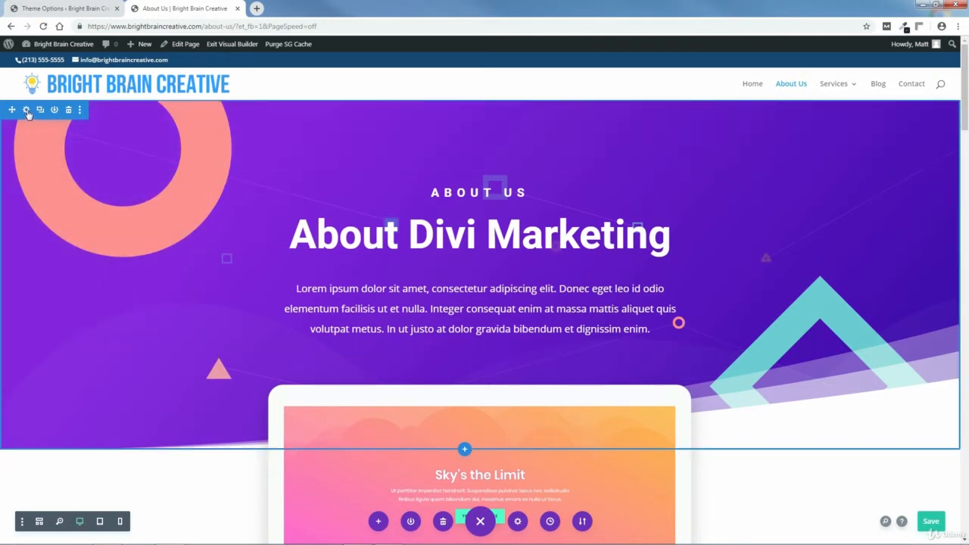
left_click(26, 110)
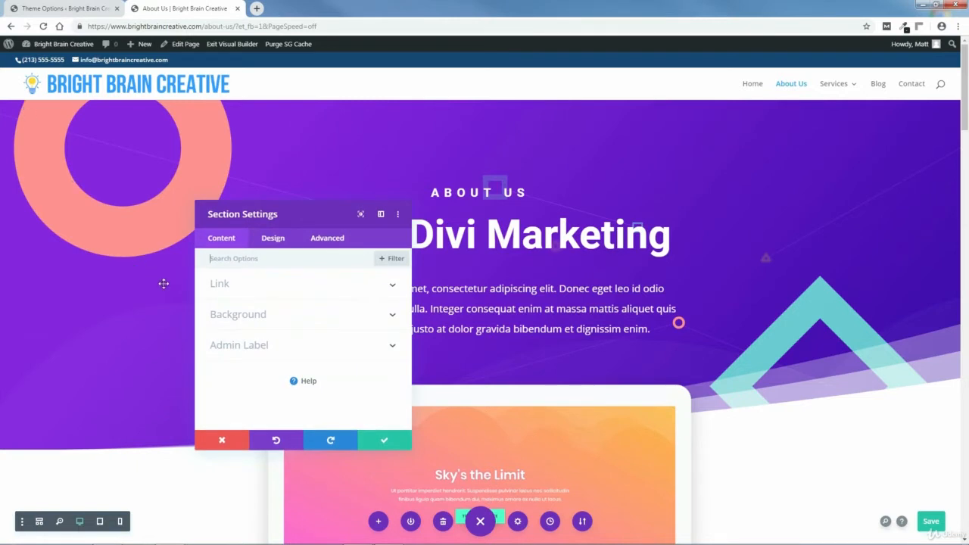
left_click(234, 317)
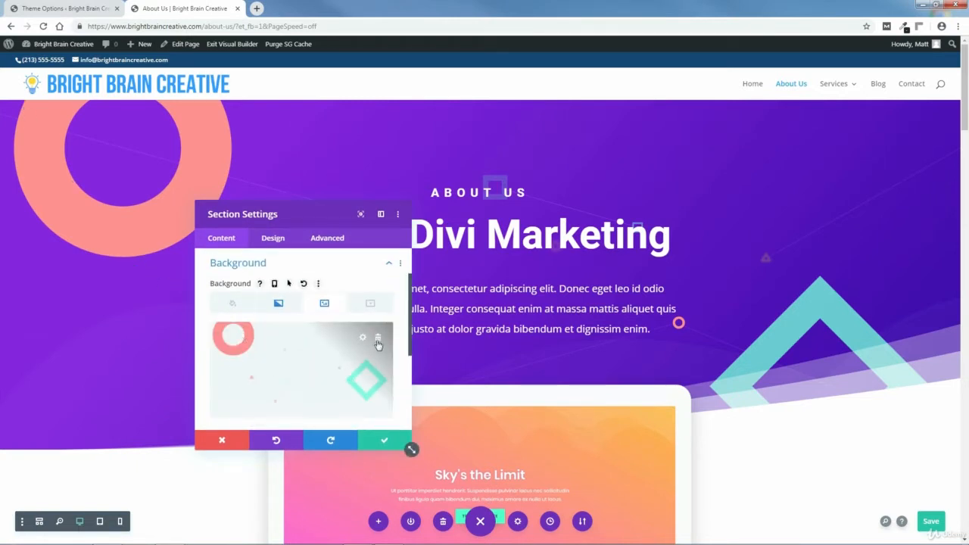
left_click(379, 339)
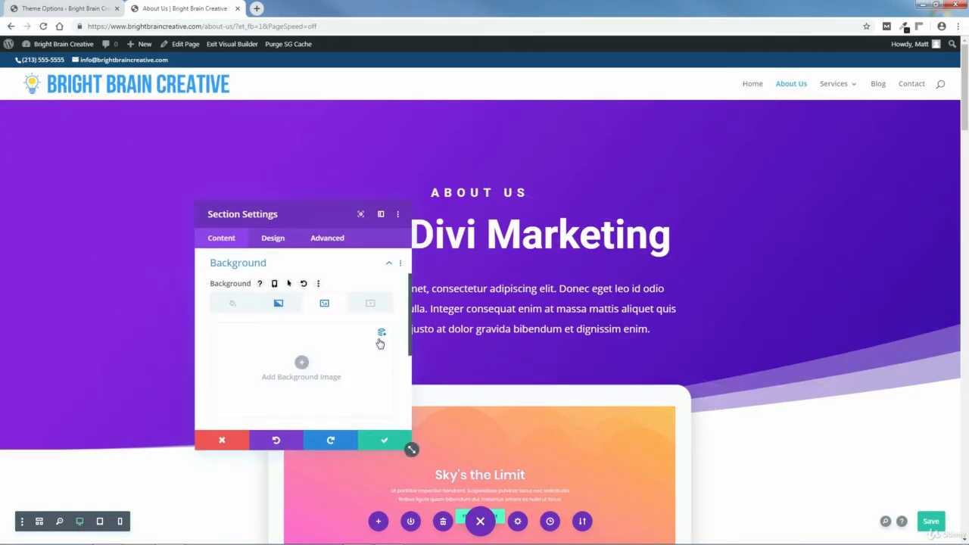
left_click(277, 304)
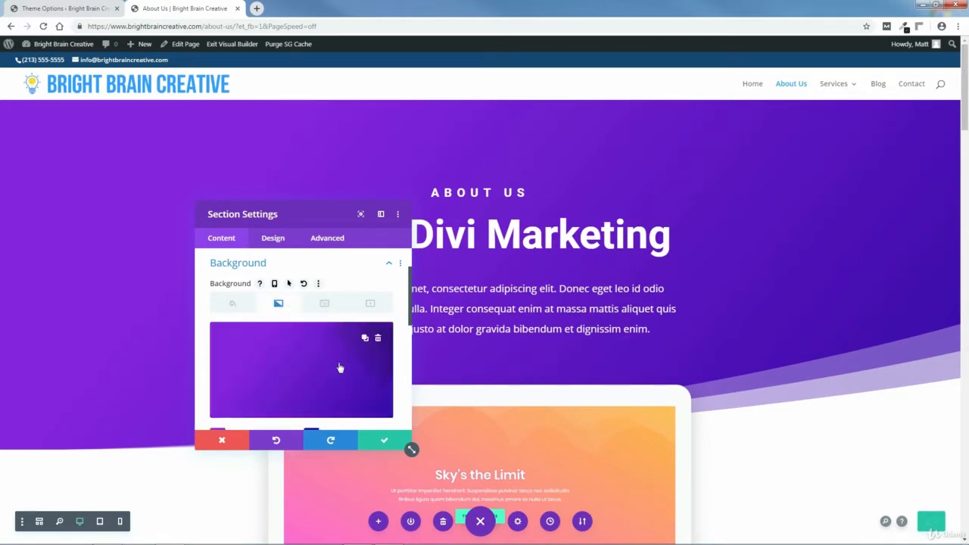
left_click(379, 339)
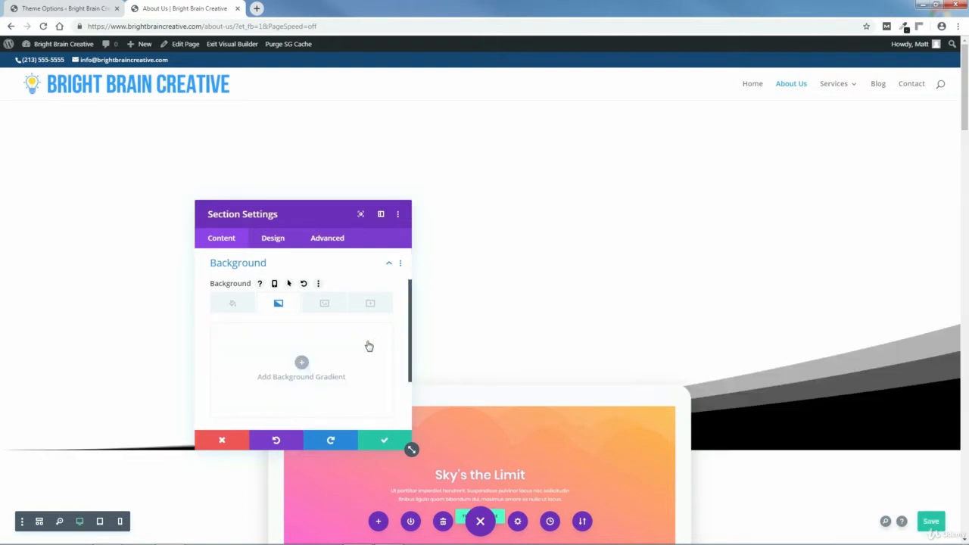
left_click(384, 439)
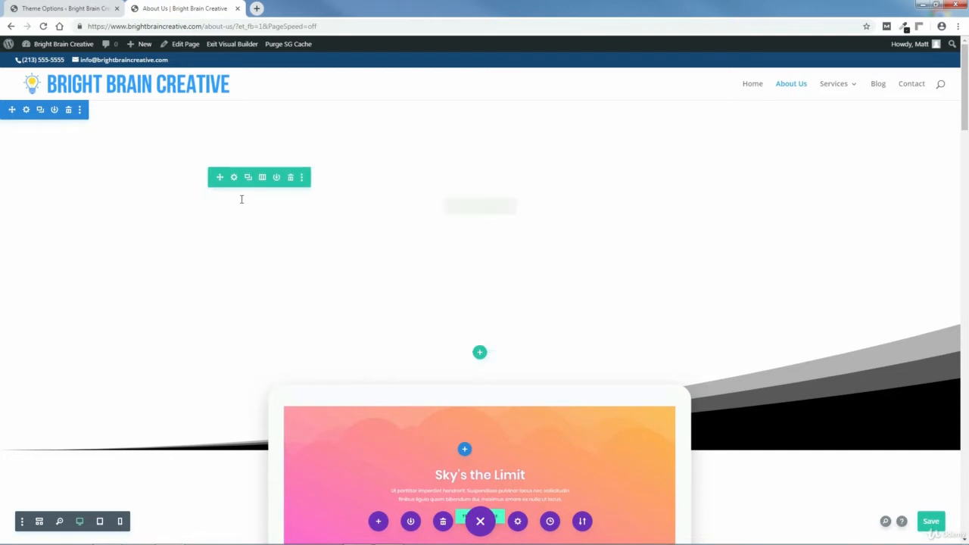
Open videezy.com in a new browser tab
left_click(258, 9)
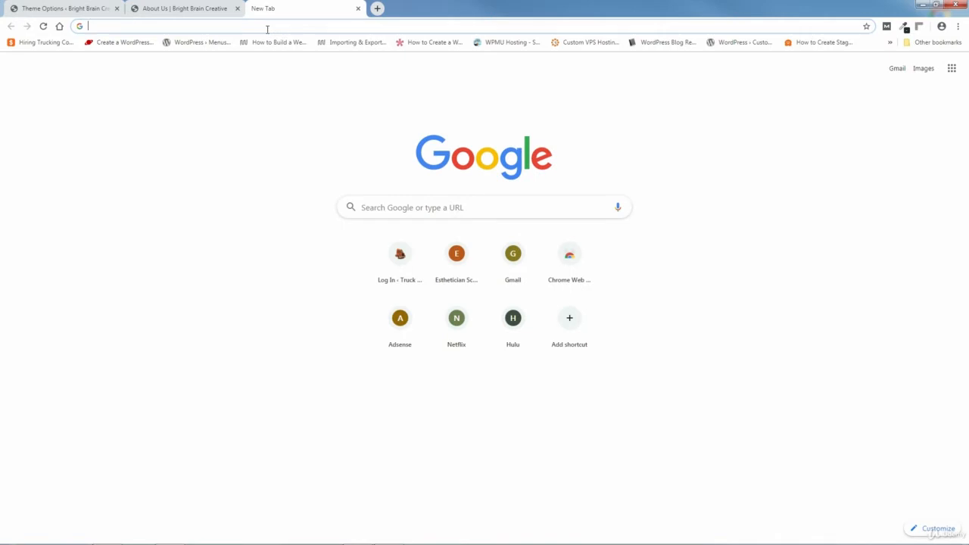
type("vide")
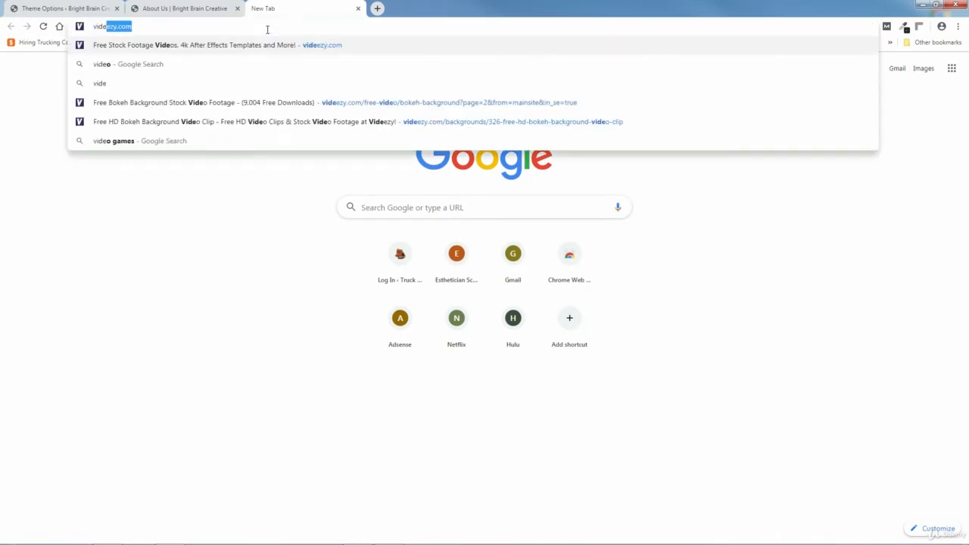
type("ezy.com")
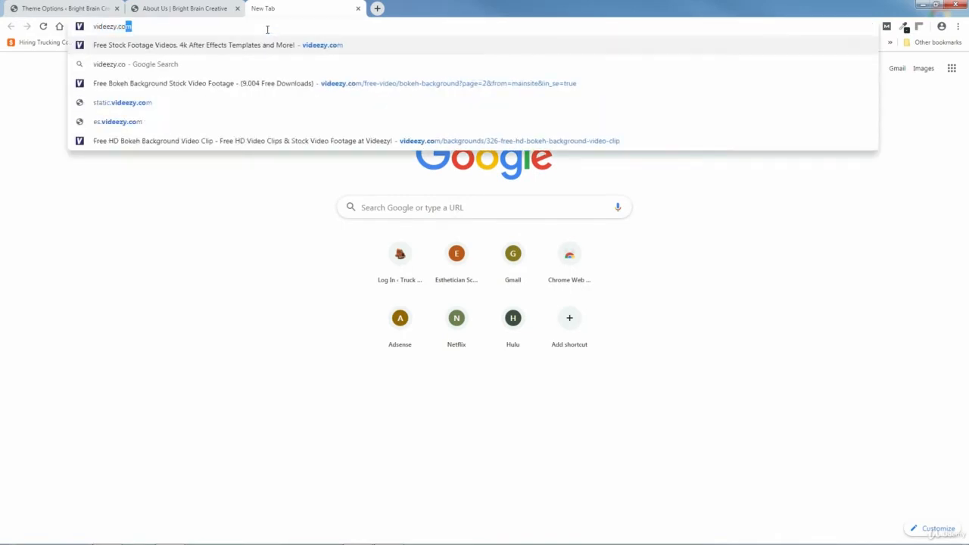
key("Return")
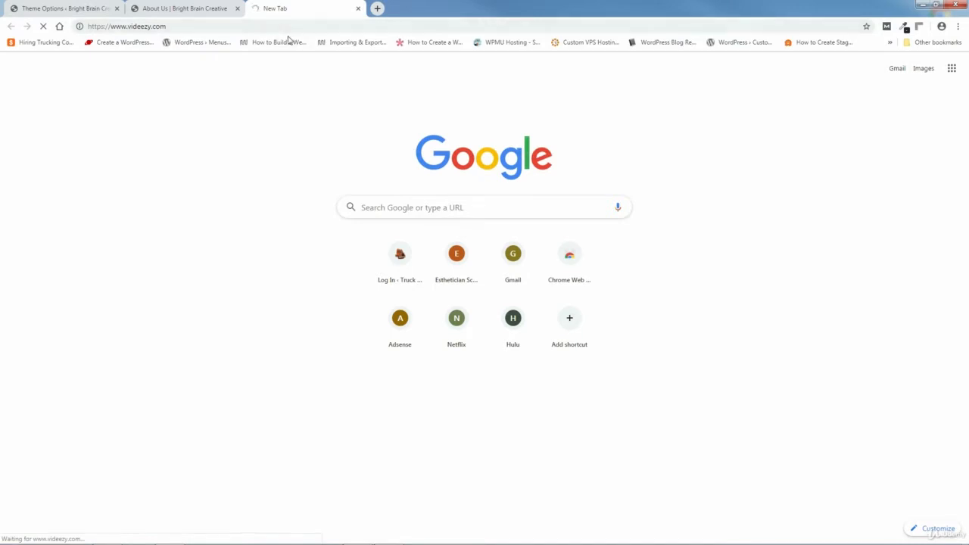
Open pixabay.com in another new tab and go to its Videos section
left_click(378, 8)
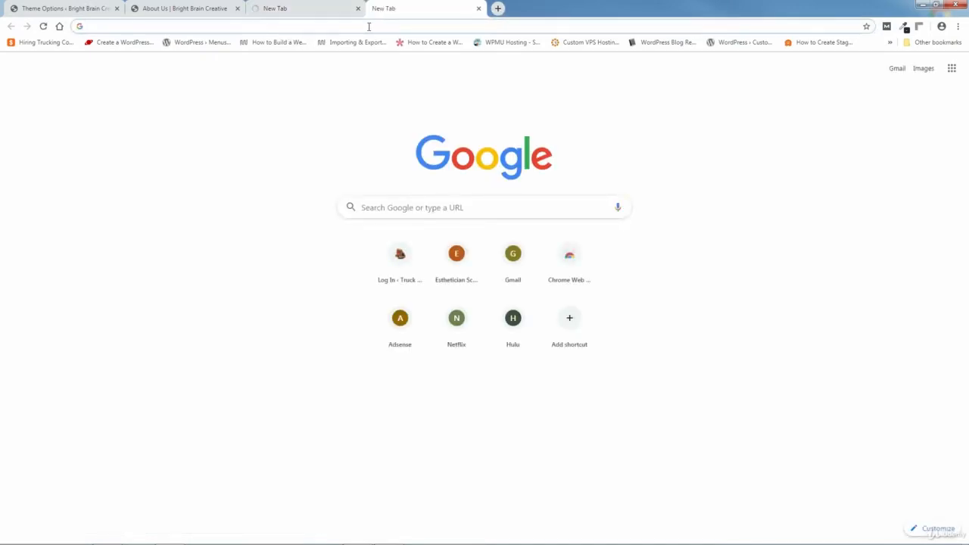
type("pixabay.")
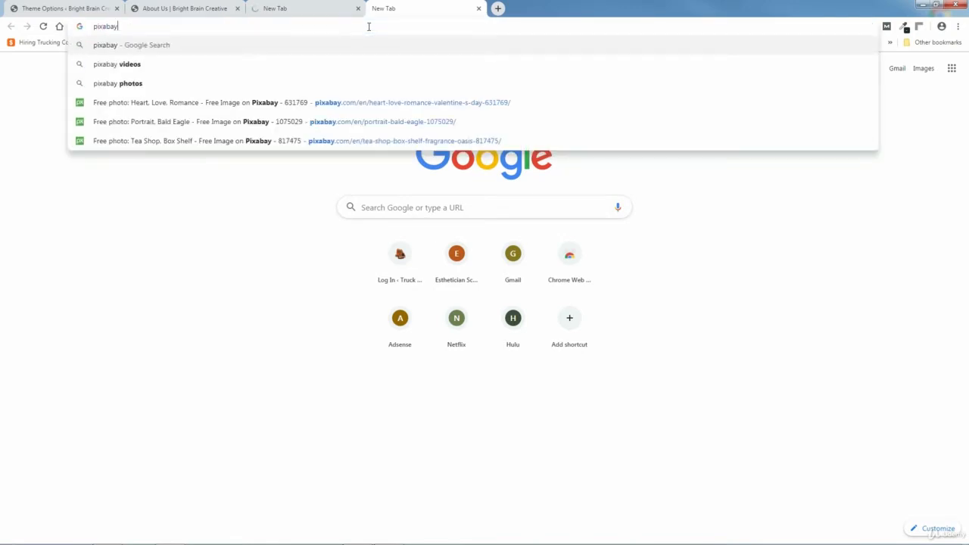
type("com")
key("Return")
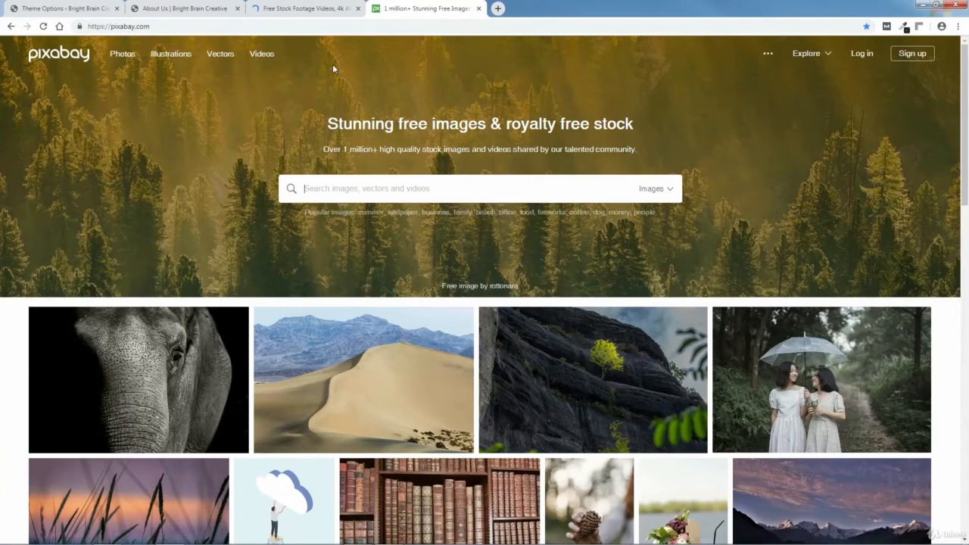
left_click(262, 53)
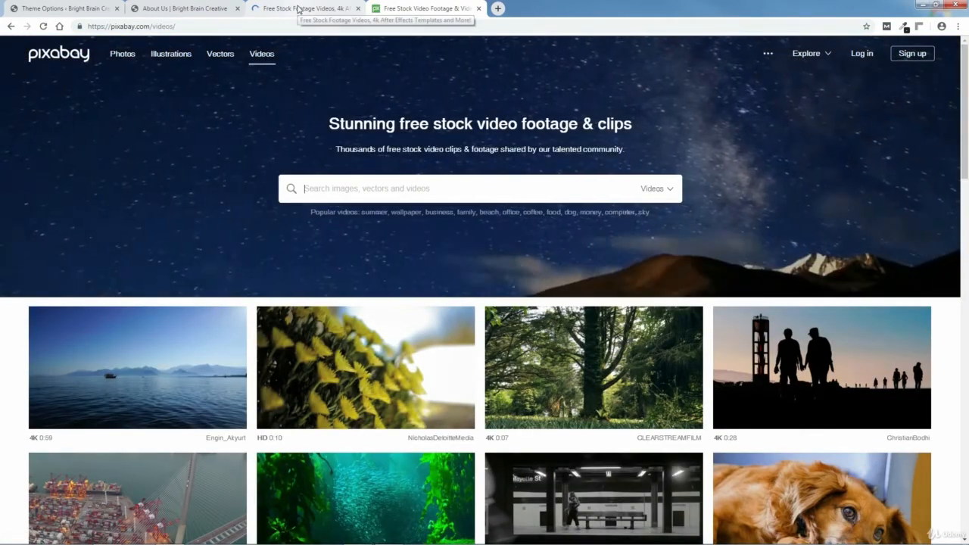
Return to the Videezy site and browse its popular new footage and web header videos
left_click(298, 10)
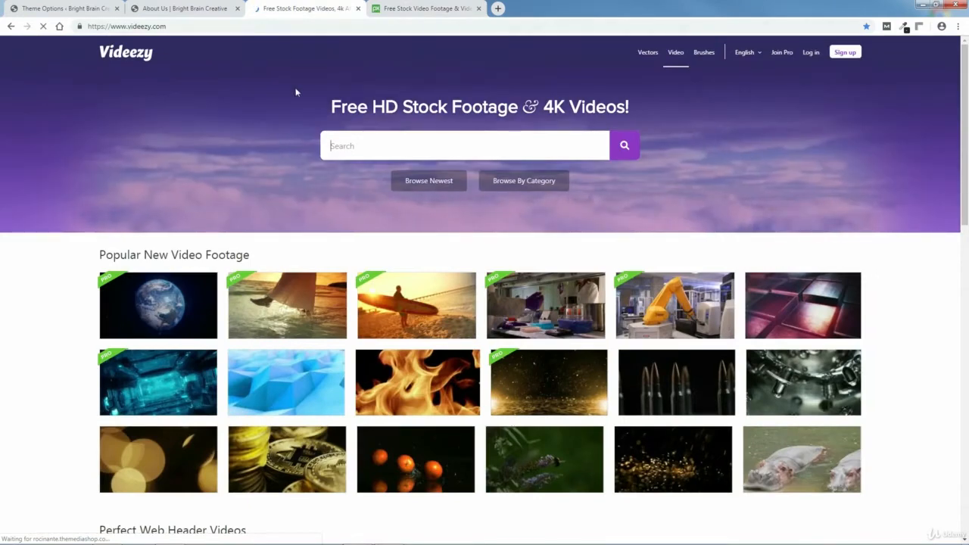
left_click_drag(966, 144, 966, 199)
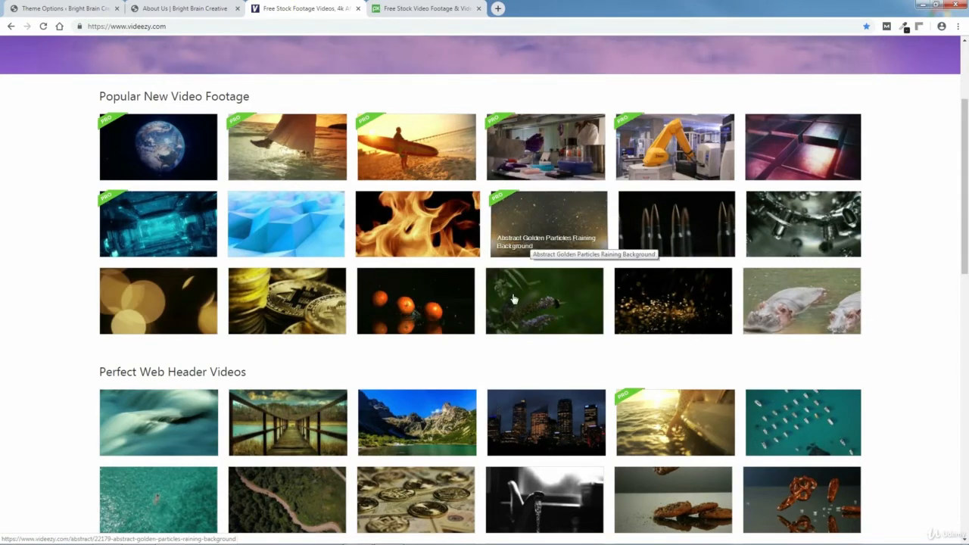
left_click_drag(968, 203, 968, 283)
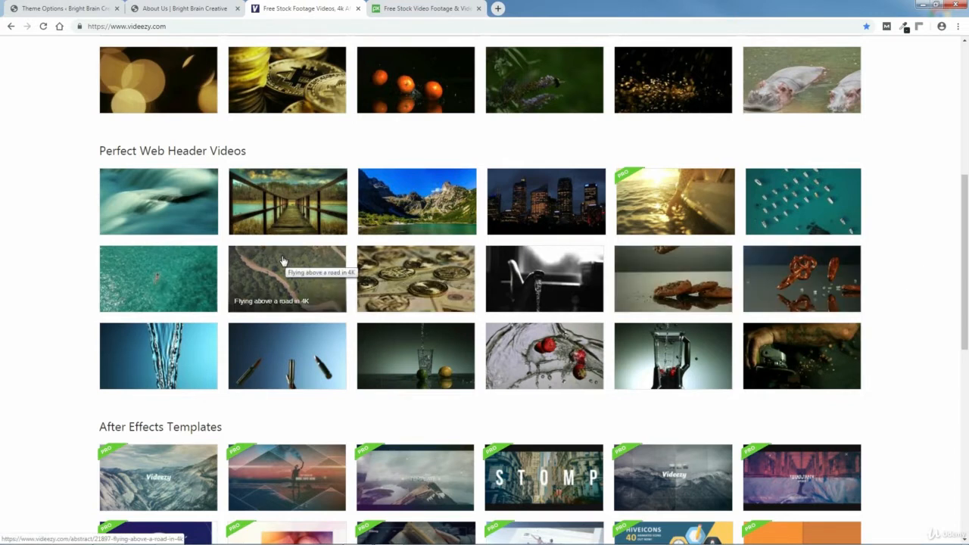
Search Videezy for "bokeh background" and go to the second page of results
left_click_drag(966, 263, 966, 131)
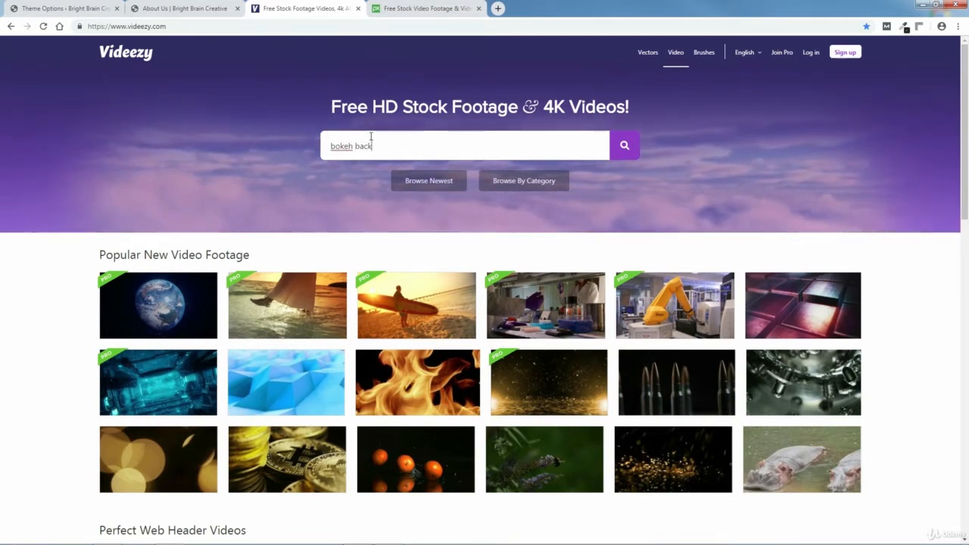
type("ound")
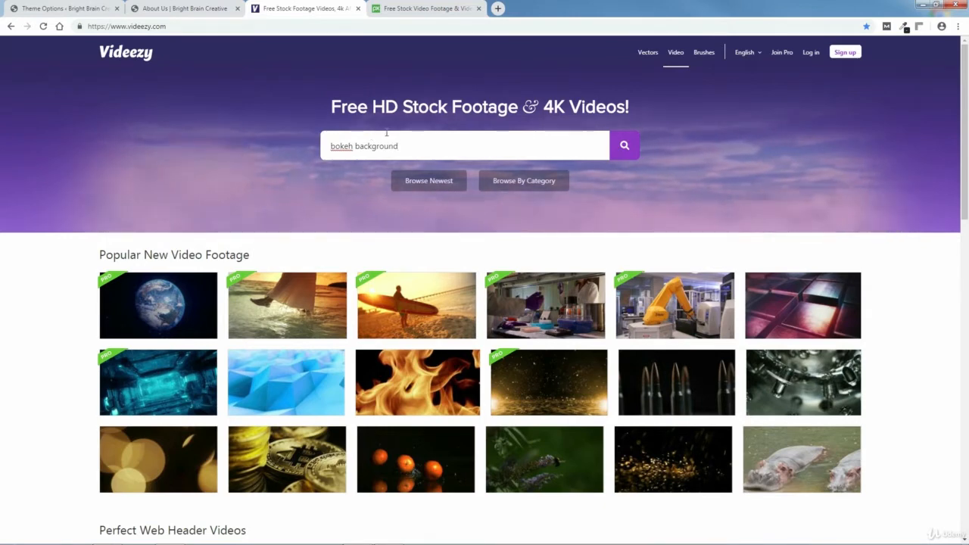
left_click(624, 147)
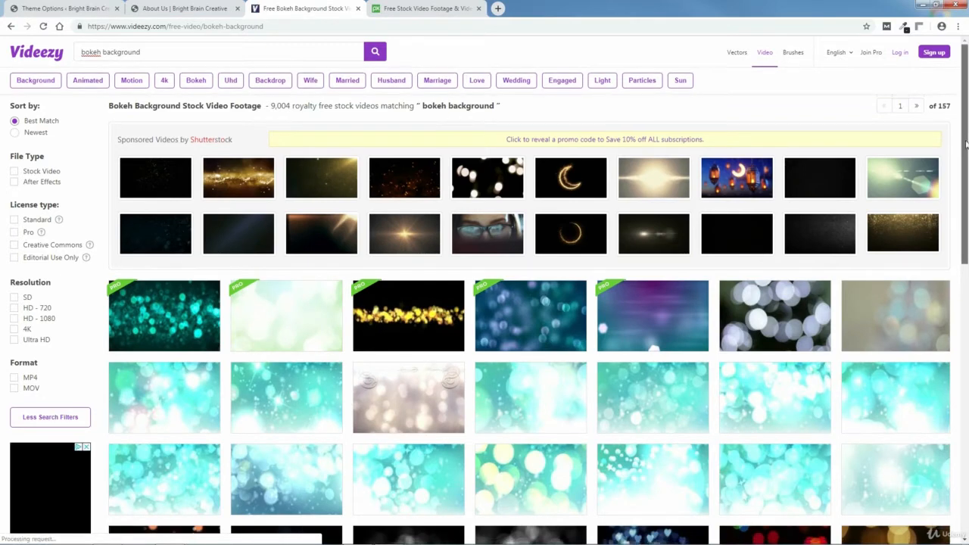
left_click_drag(966, 142, 967, 377)
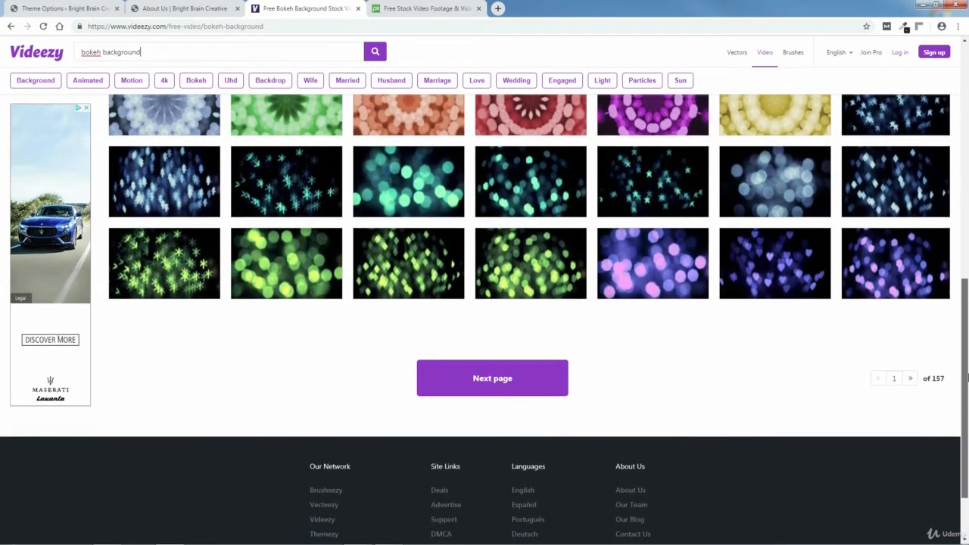
left_click(493, 383)
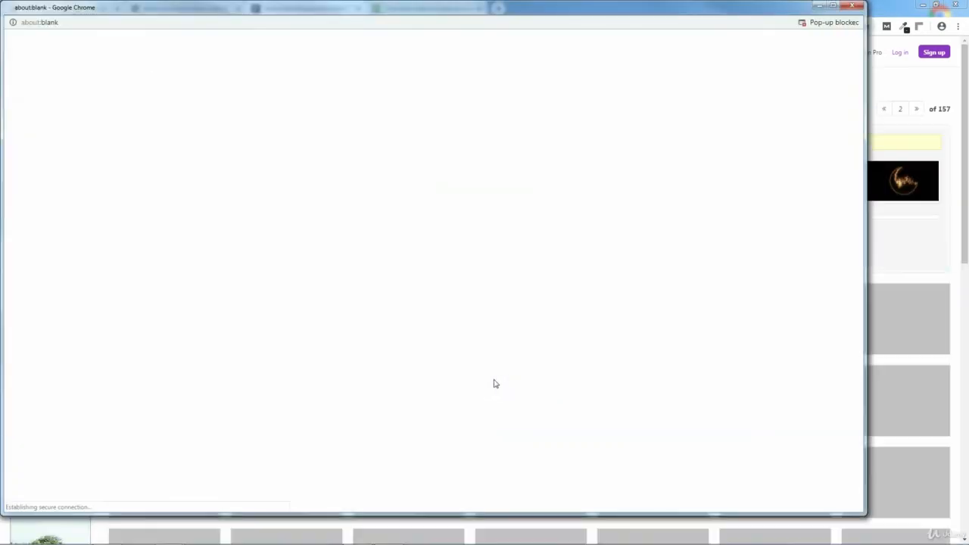
Open the "Free HD Bokeh Background Video Clip" with blue light streaks from the results, preview it, and download it
left_click(848, 9)
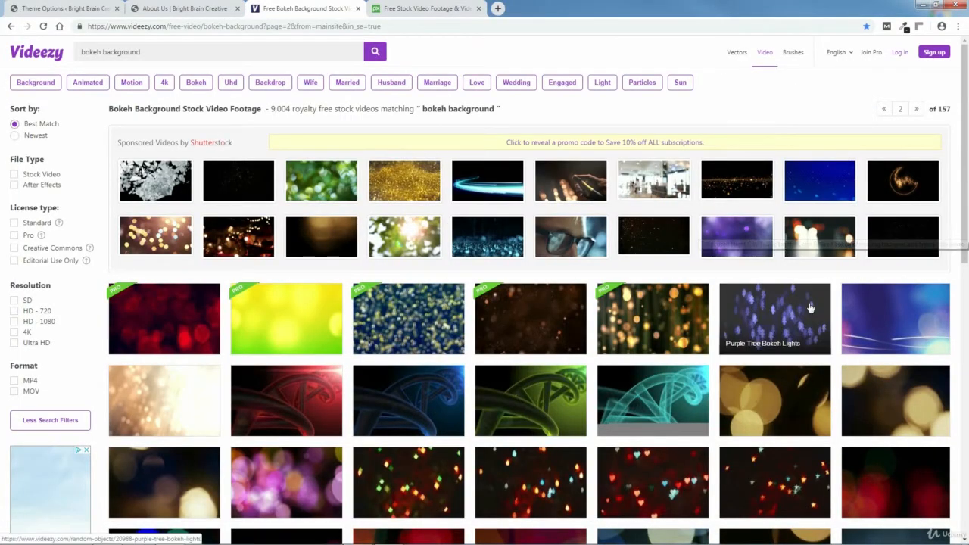
left_click(899, 317)
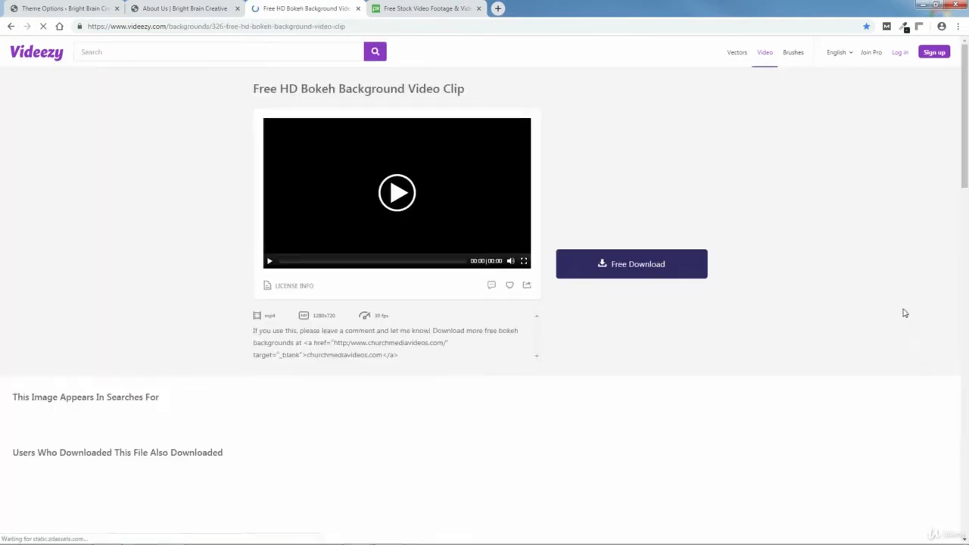
left_click(396, 195)
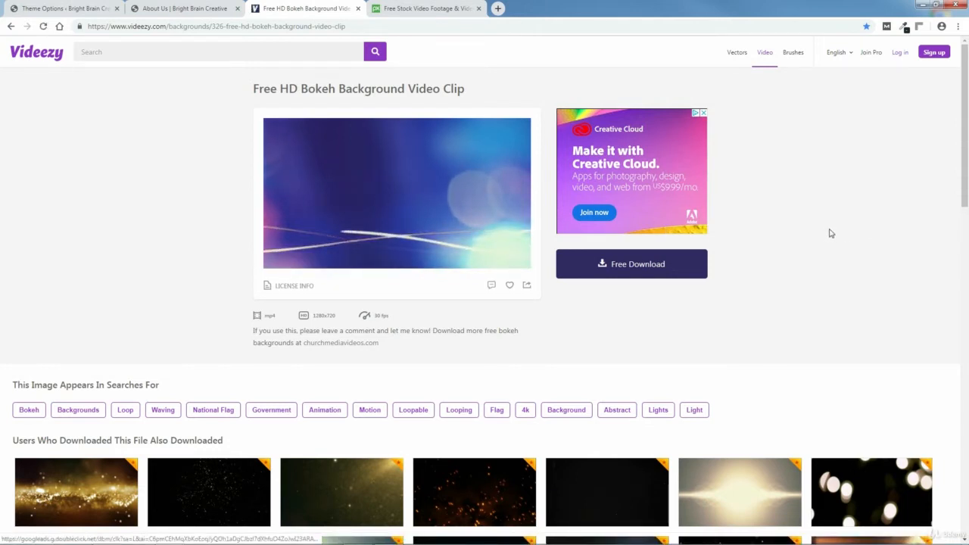
left_click(625, 272)
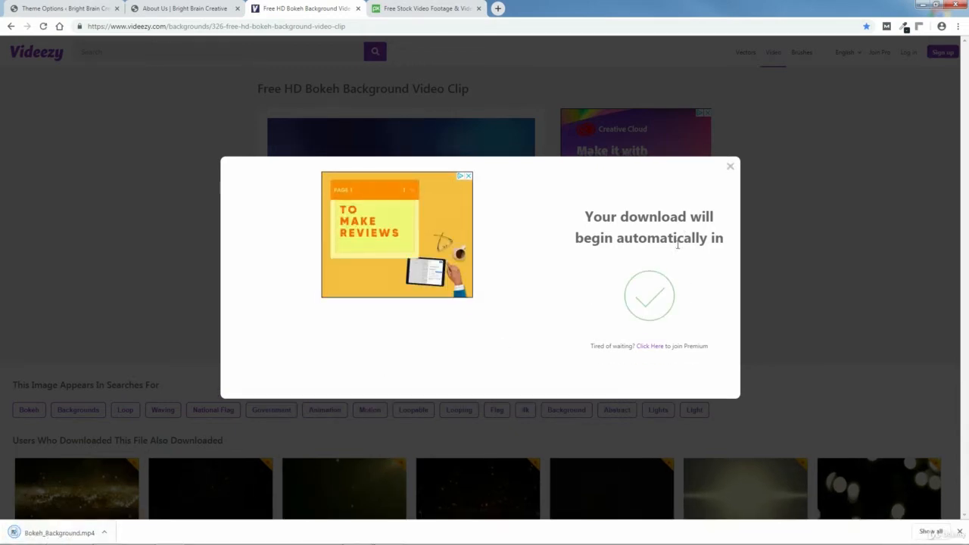
left_click(730, 167)
Switch to Pixabay and search its videos for "abstract background"
left_click(423, 9)
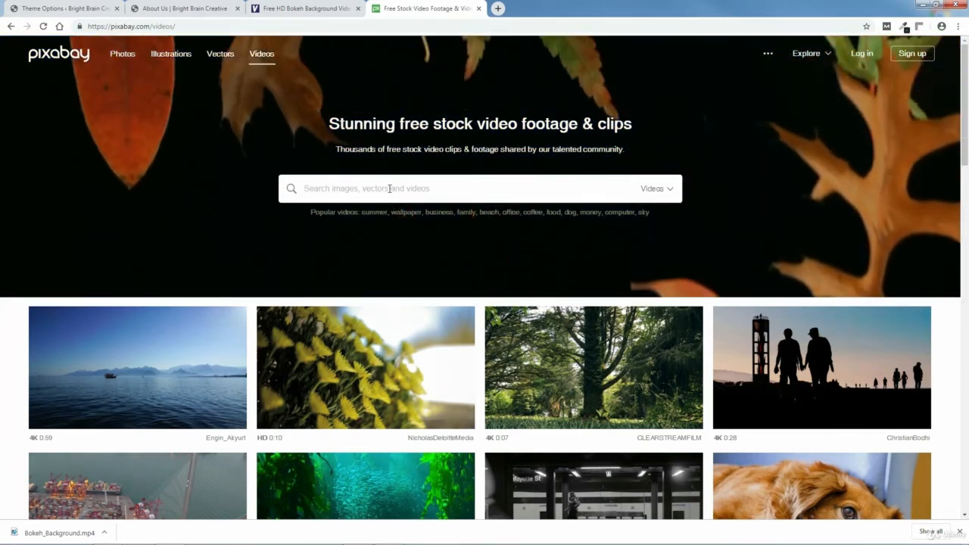
left_click(389, 188)
type("abs")
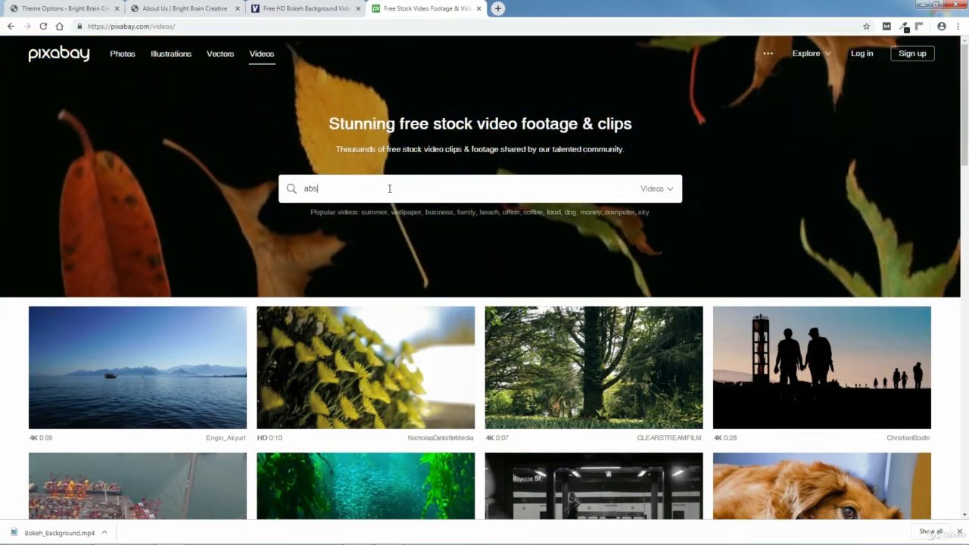
type("tract bac")
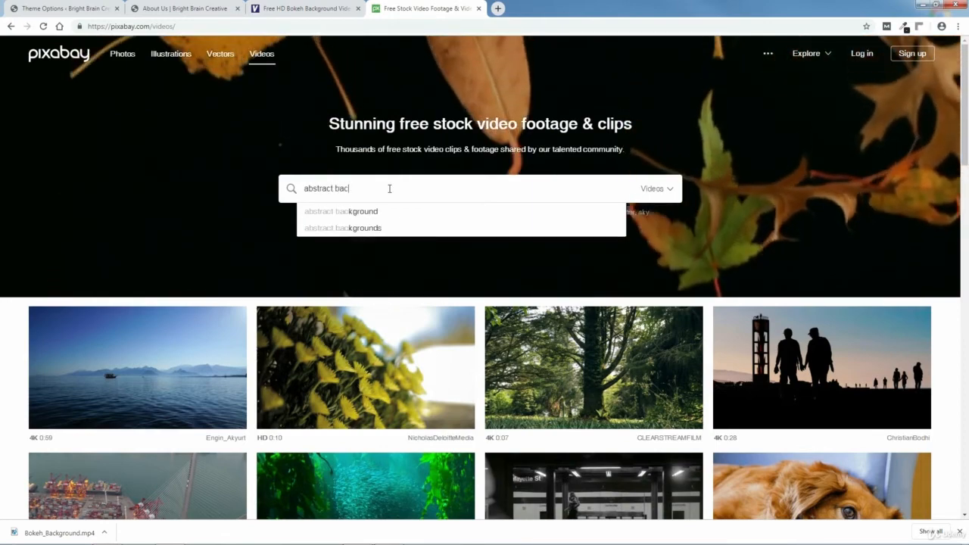
type("kground")
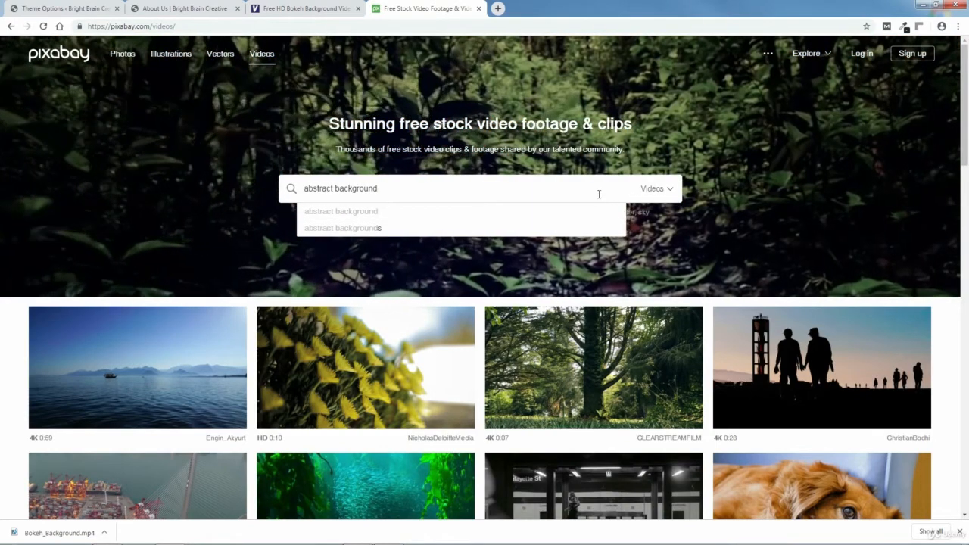
key("Return")
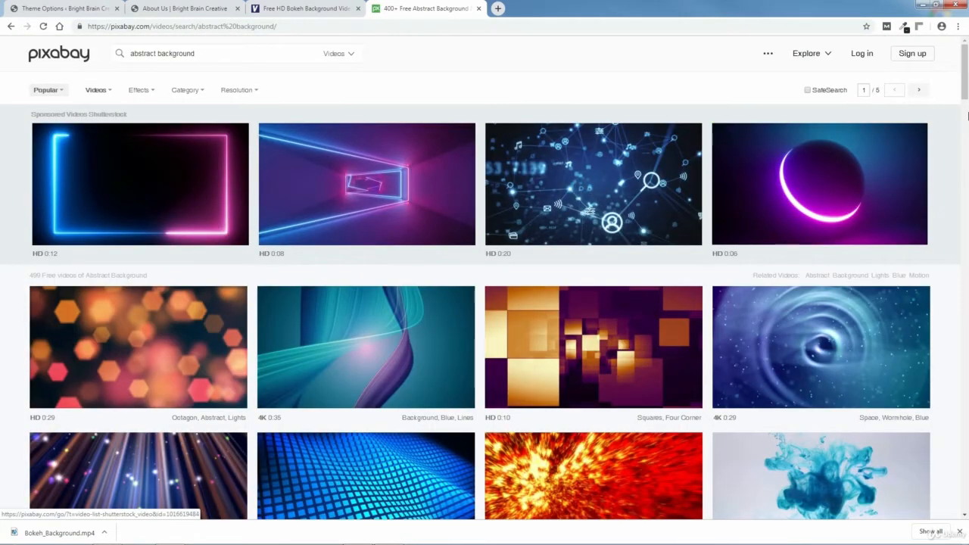
Browse the abstract background results and open the plain turquoise "Background, Abstract" waves video
scroll(967, 115, "down", 3)
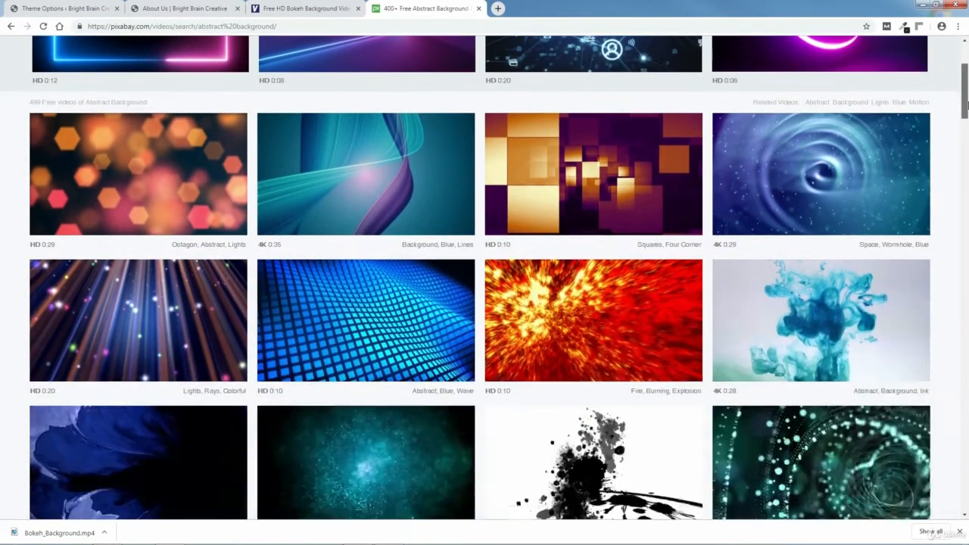
scroll(967, 106, "down", 3)
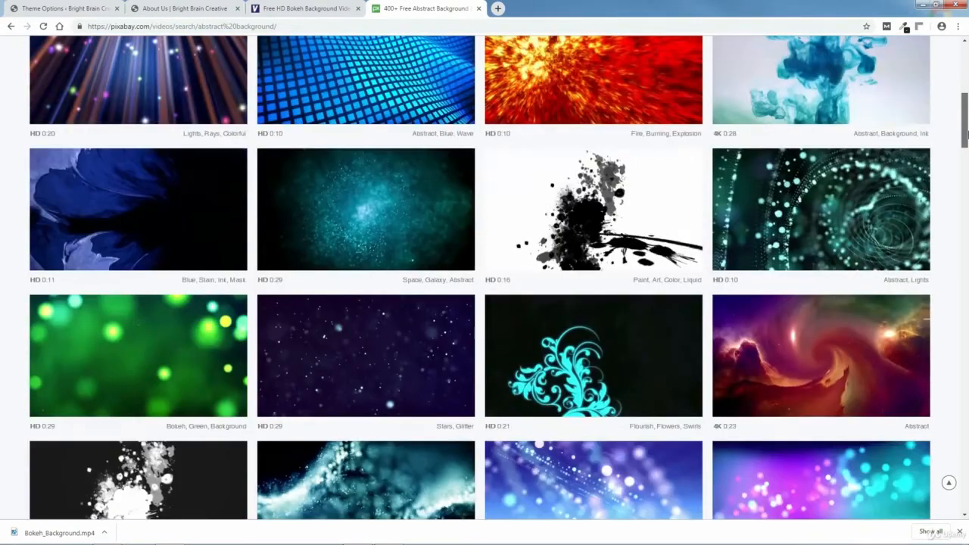
left_click_drag(966, 134, 967, 155)
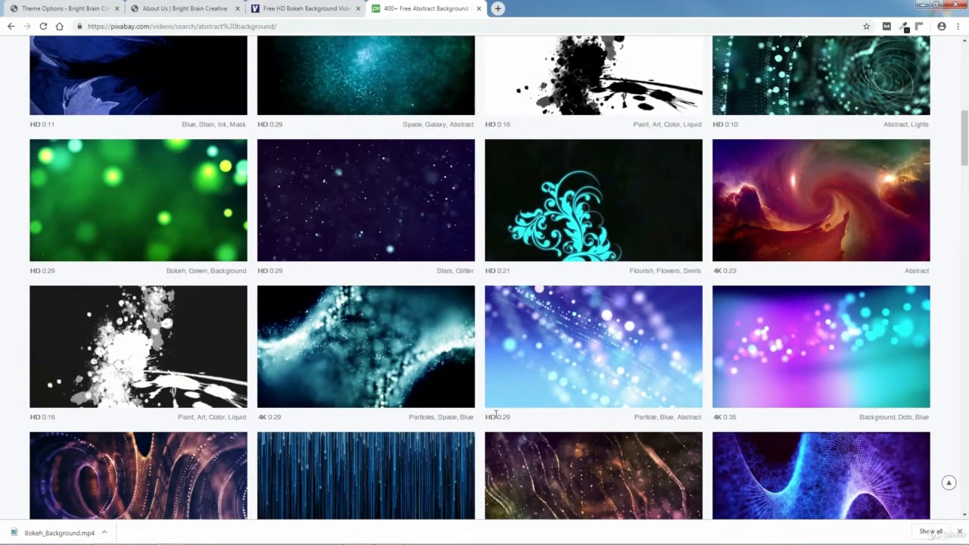
left_click_drag(967, 141, 966, 197)
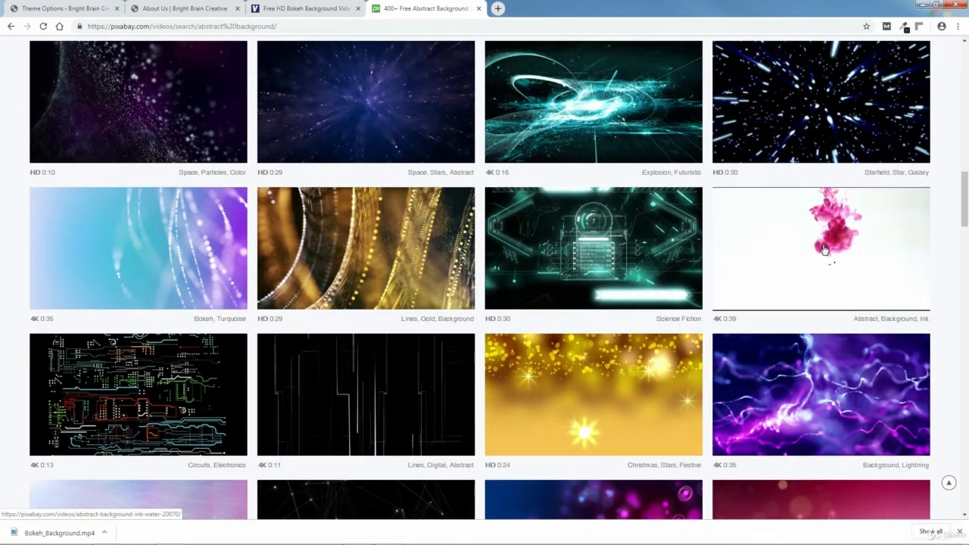
left_click_drag(967, 207, 966, 387)
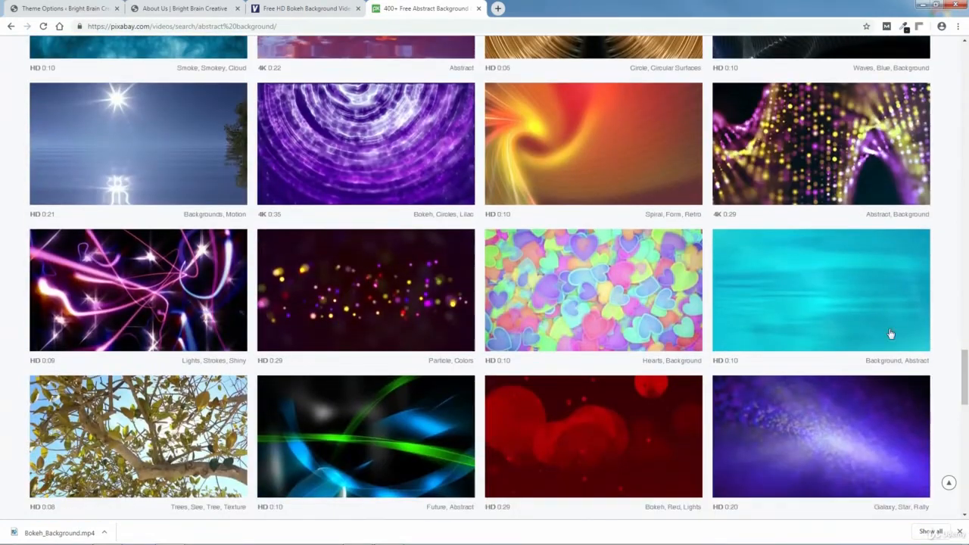
left_click(813, 301)
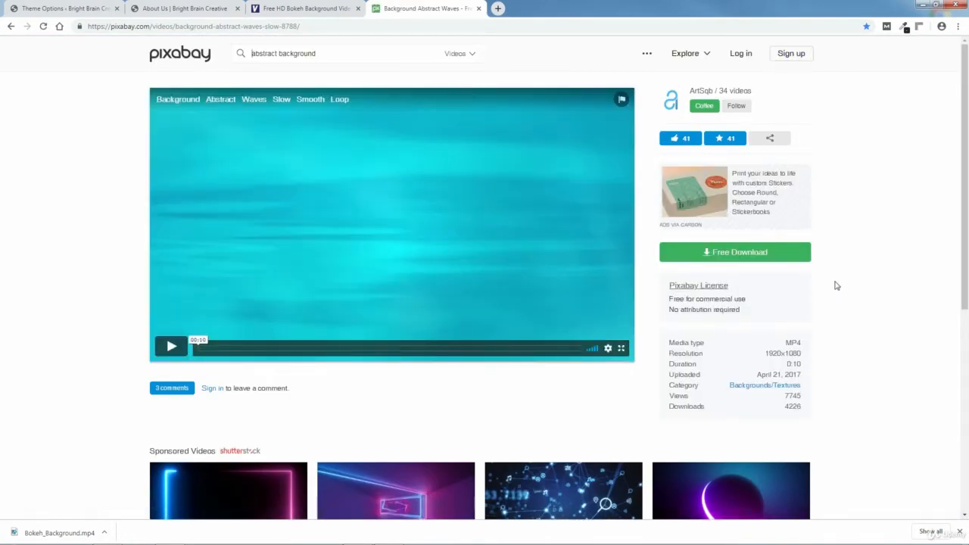
Download the turquoise waves video as a 1920x1080 MP4 and close the Pixabay and Videezy pages
left_click(736, 257)
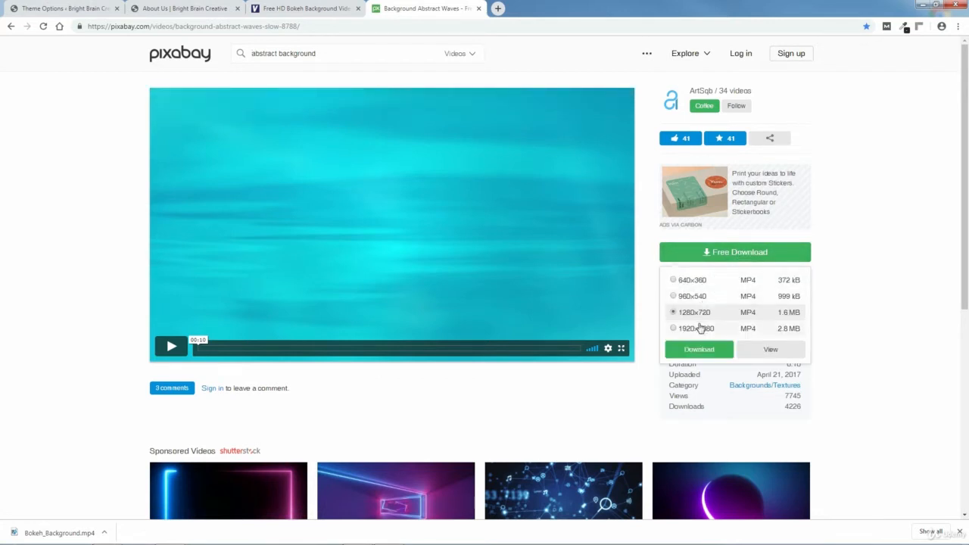
left_click(673, 328)
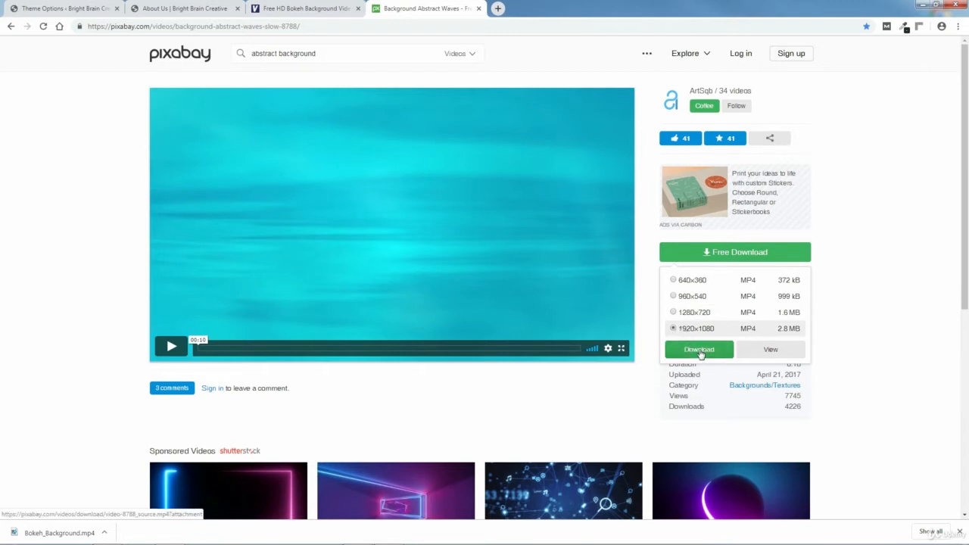
left_click(698, 350)
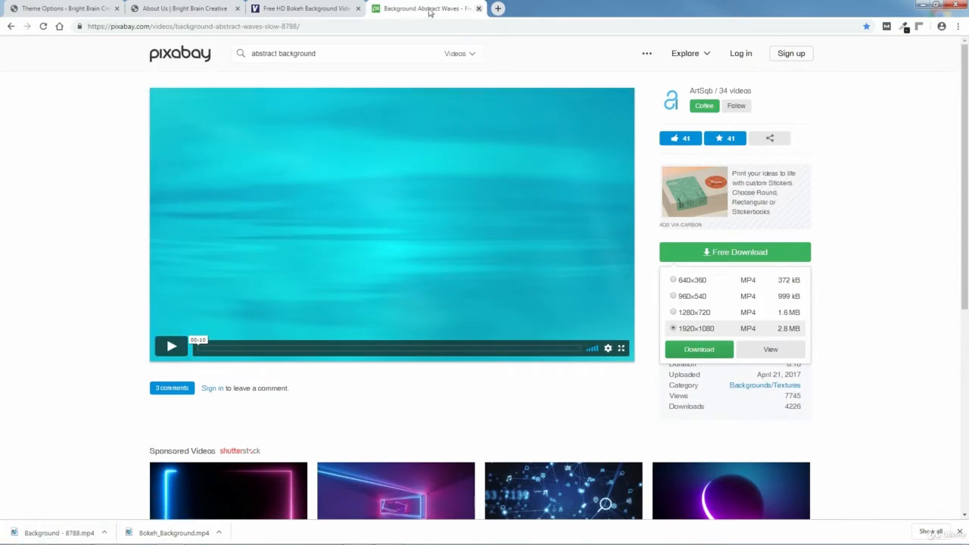
left_click(478, 9)
left_click(358, 9)
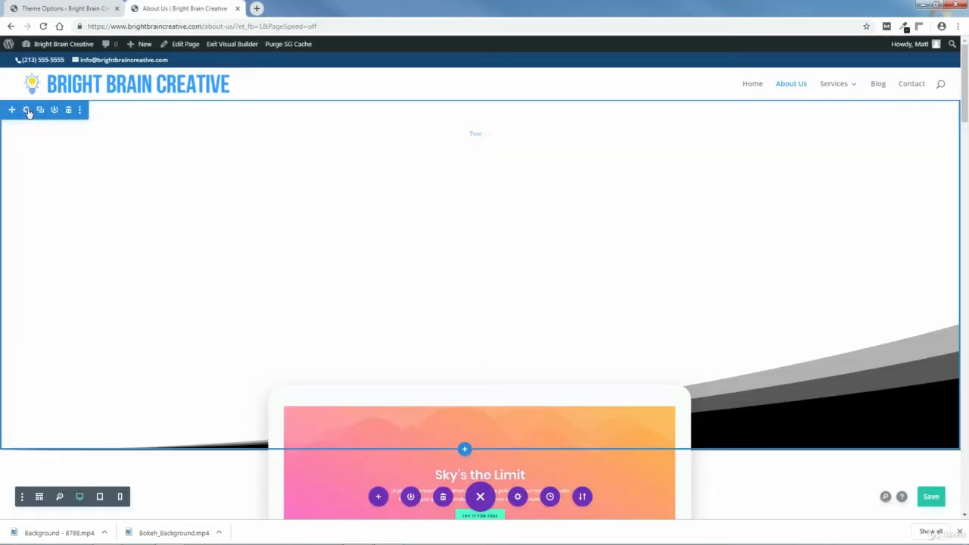
Open the About Us header section's background video settings and start adding an MP4 background video
left_click(26, 110)
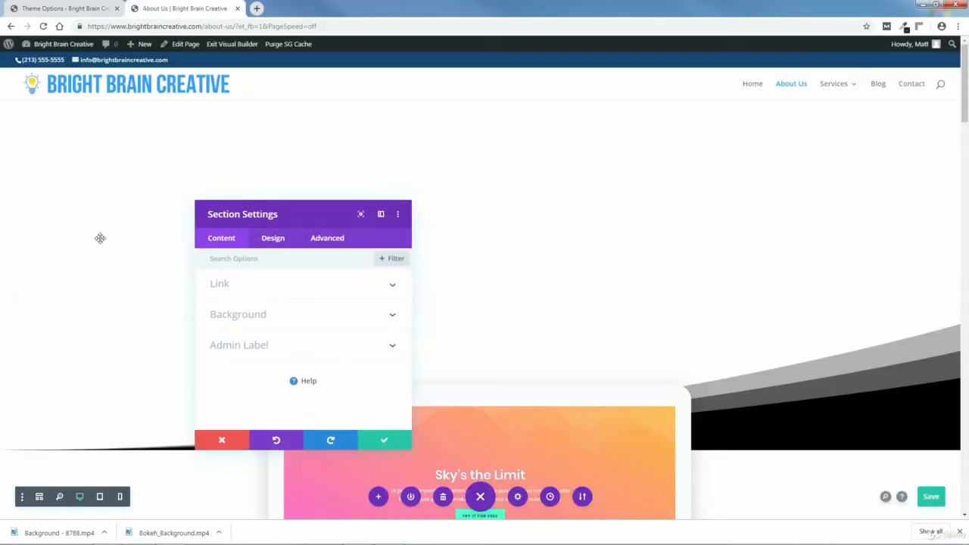
left_click(241, 316)
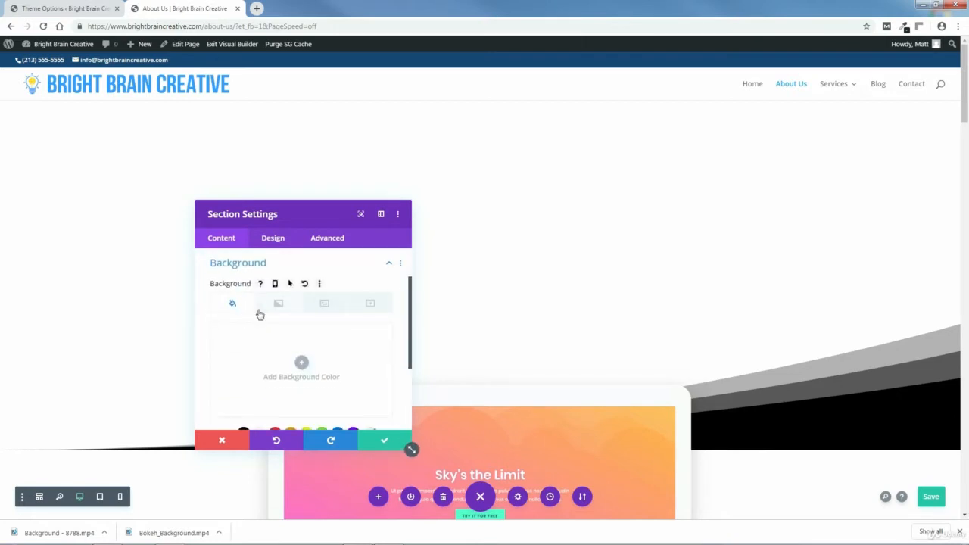
left_click(370, 305)
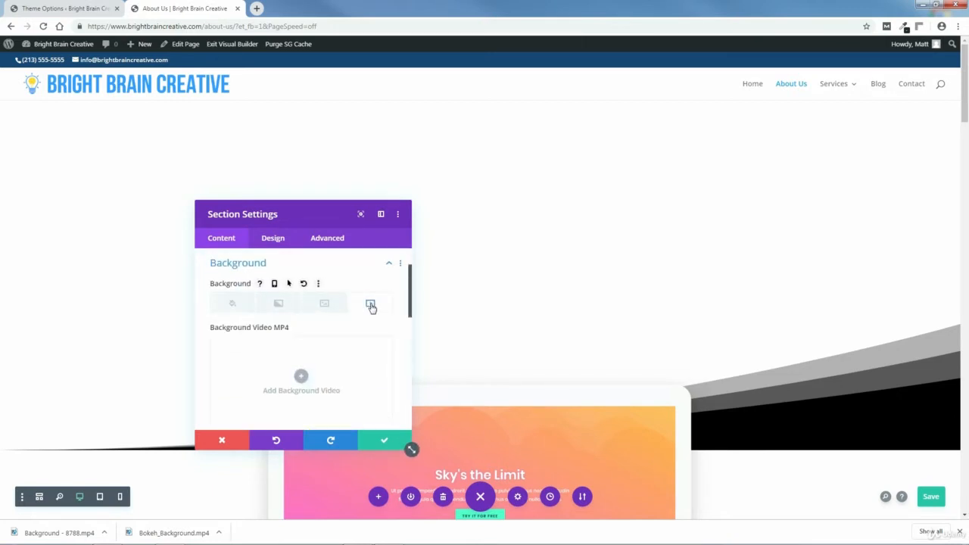
left_click(302, 379)
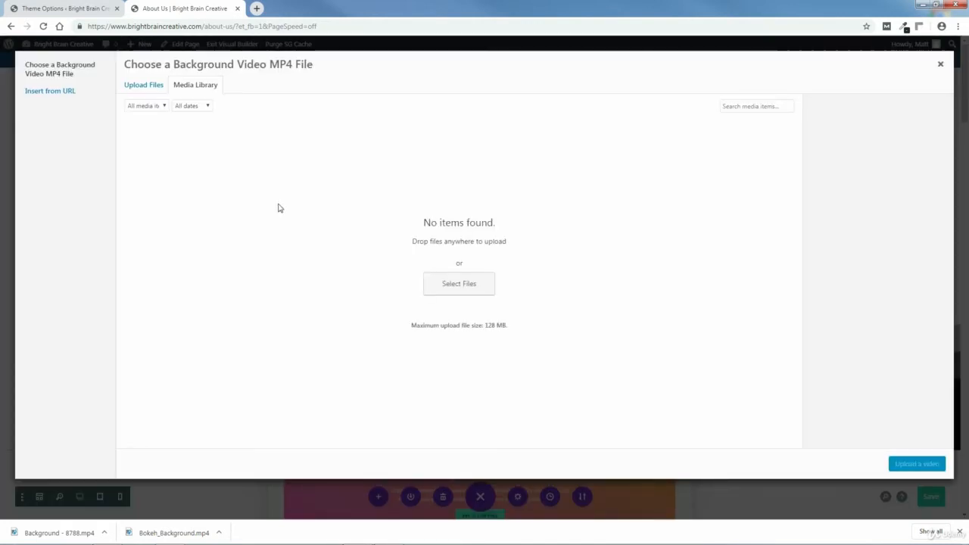
Upload Background - 8788.mp4 and Bokeh_Background.mp4 from the Downloads folder on Local Disk (C:) to the media library
left_click(141, 86)
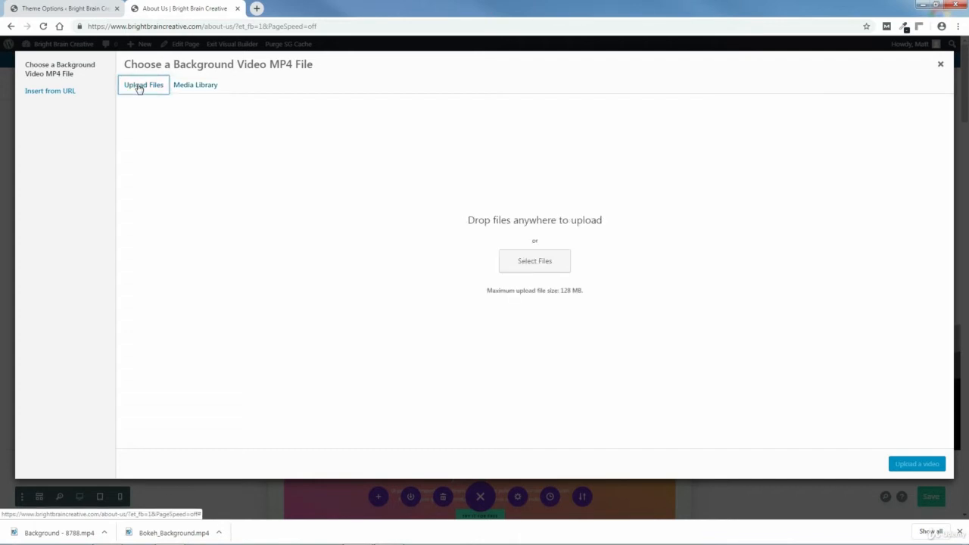
left_click(535, 261)
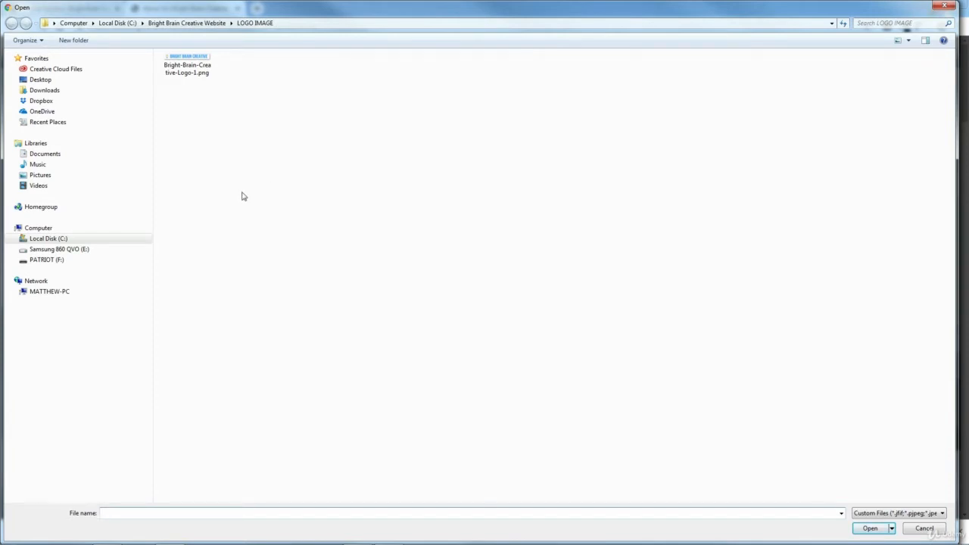
left_click(50, 239)
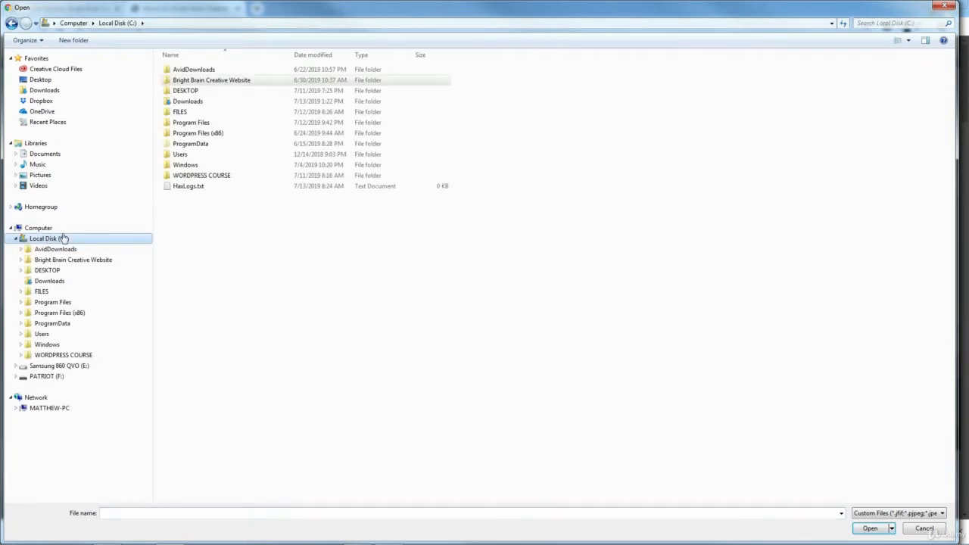
double_click(185, 102)
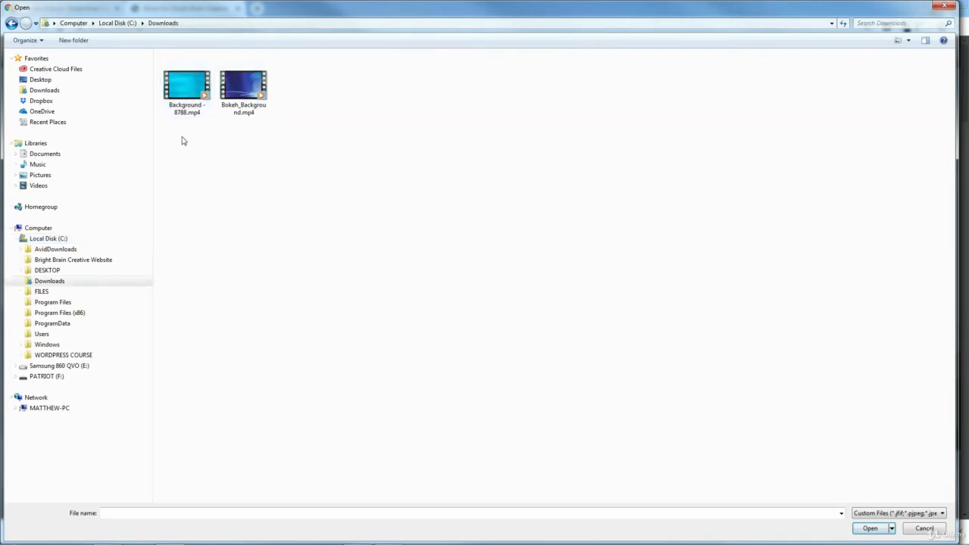
left_click_drag(175, 127, 253, 60)
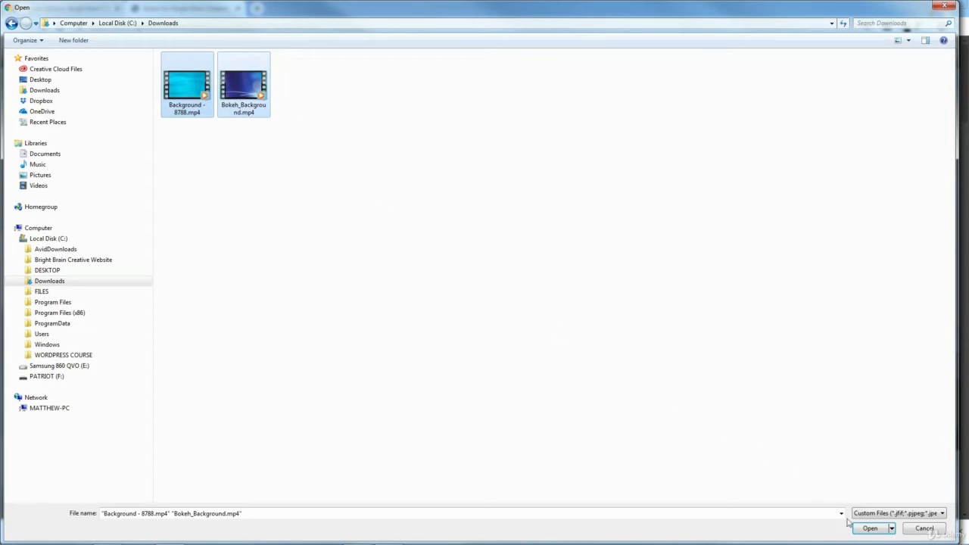
left_click(871, 528)
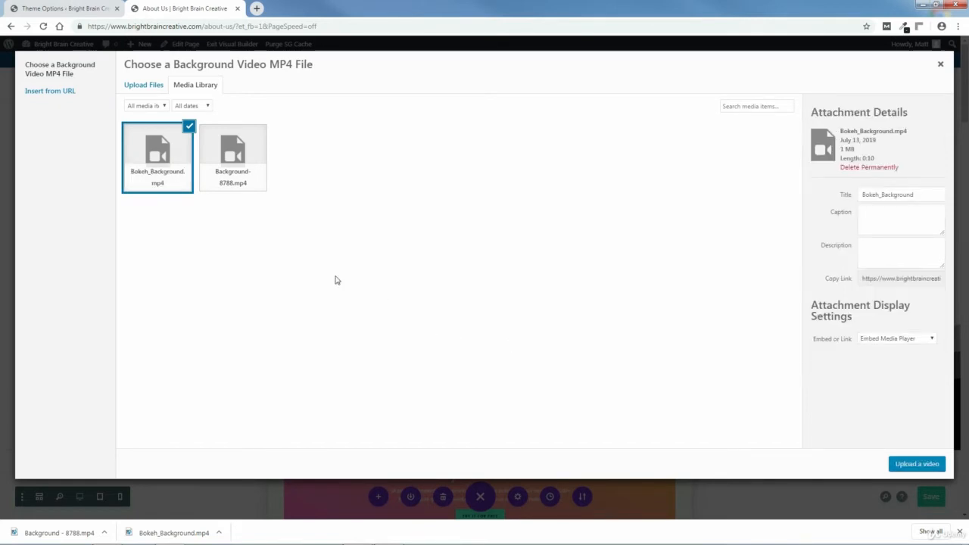
Set Background-8788.mp4 as the header section's background video and save the section settings
left_click(243, 165)
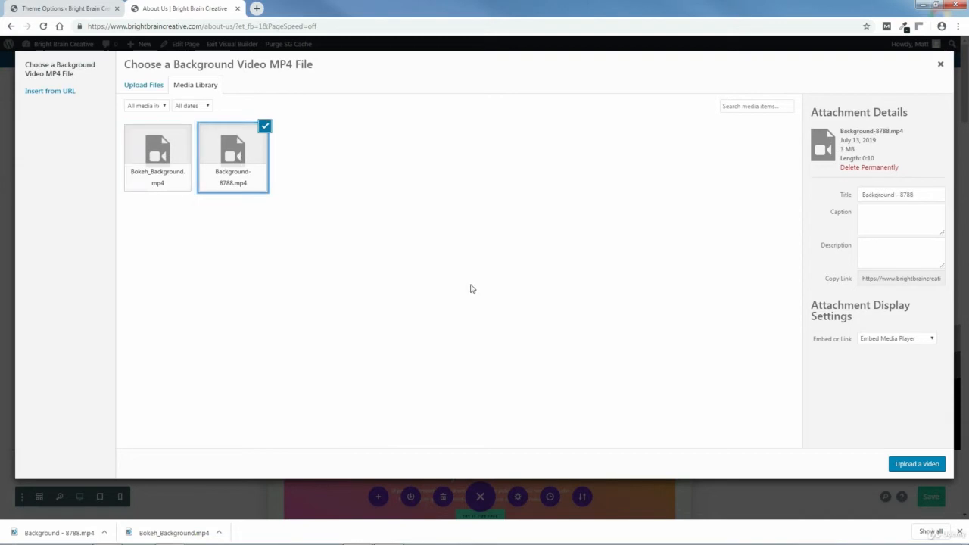
left_click(920, 464)
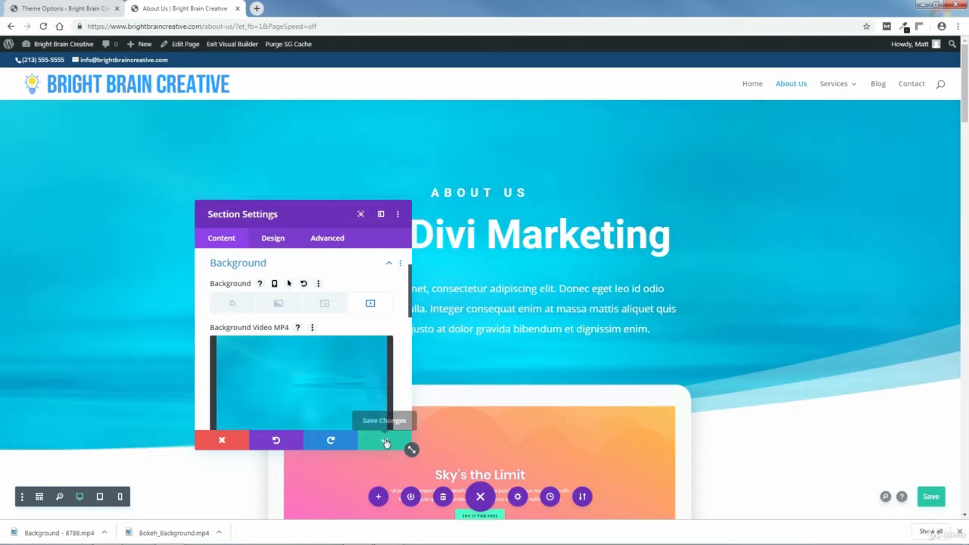
left_click(386, 442)
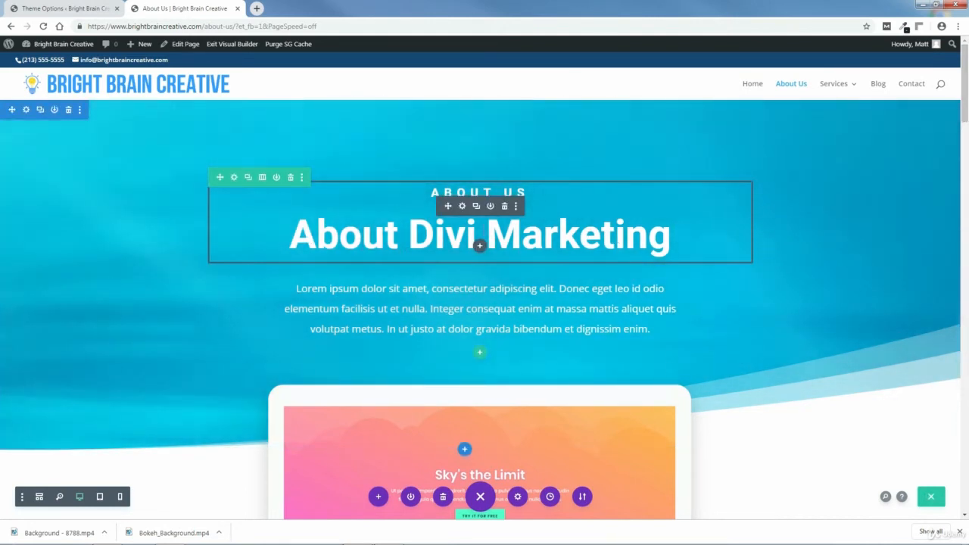
Replace the header section's "About Divi Marketing" heading with "Bright Brain Creative"
left_click(462, 208)
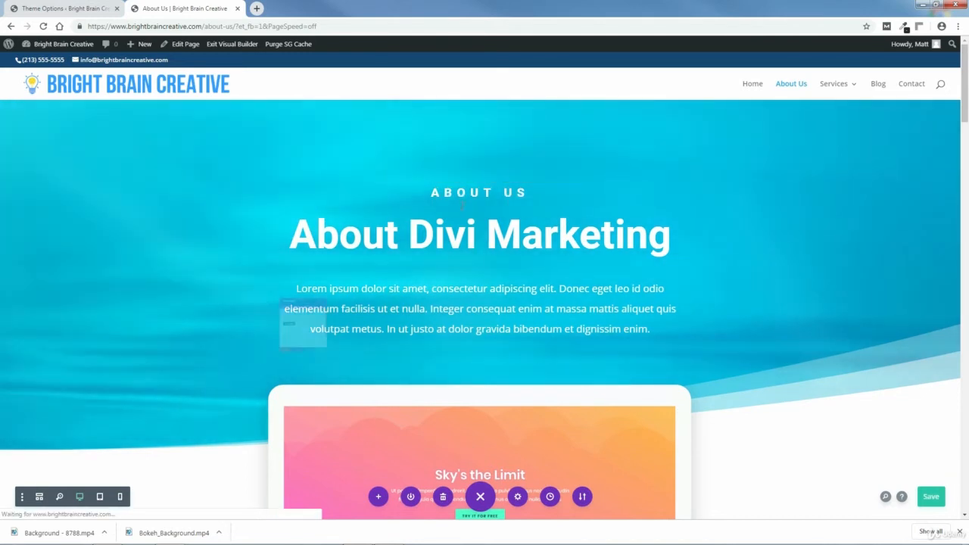
scroll(411, 325, "down", 2)
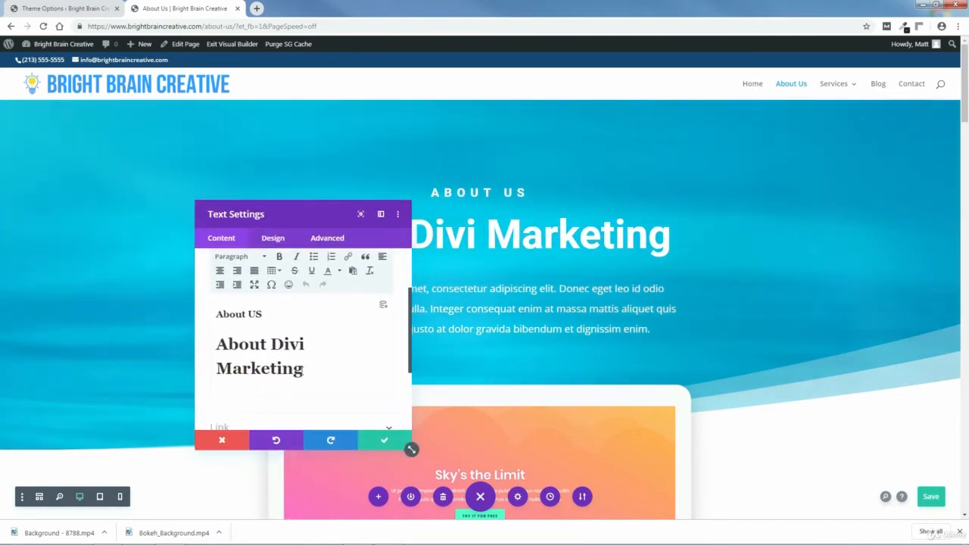
left_click_drag(326, 368, 217, 344)
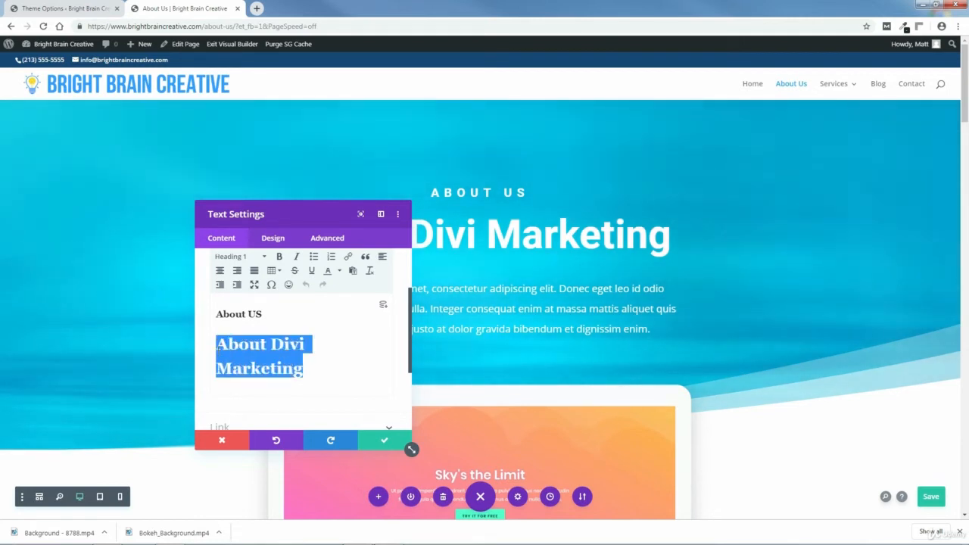
type("B")
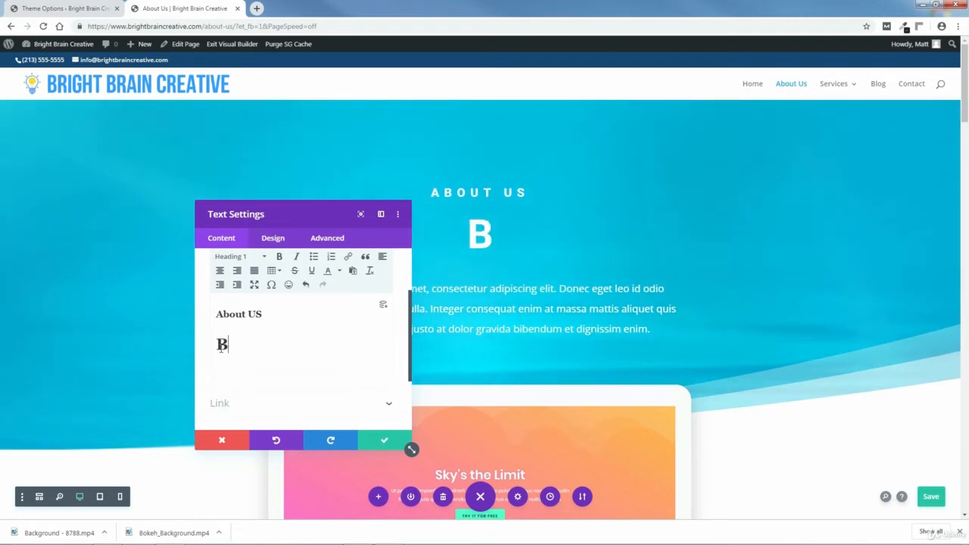
type("right Brain ")
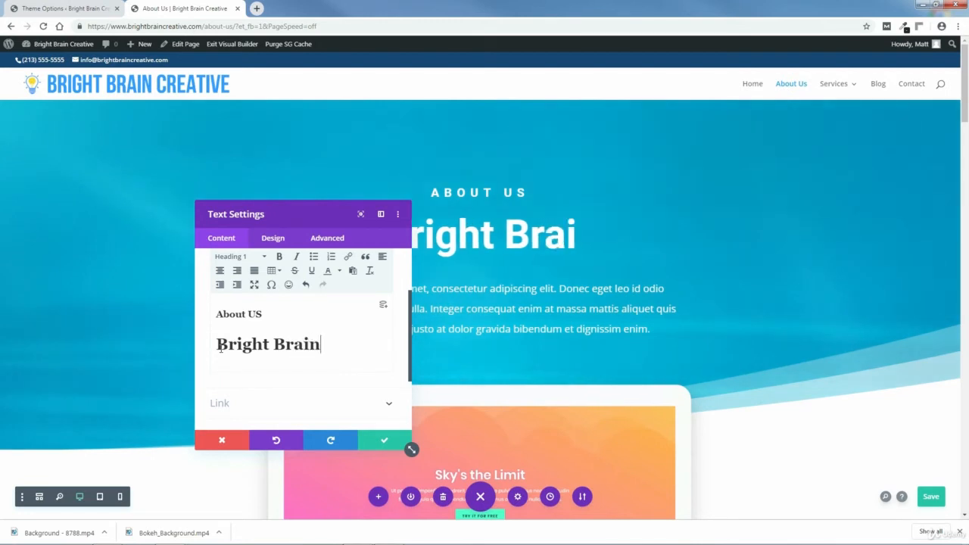
type("Creative")
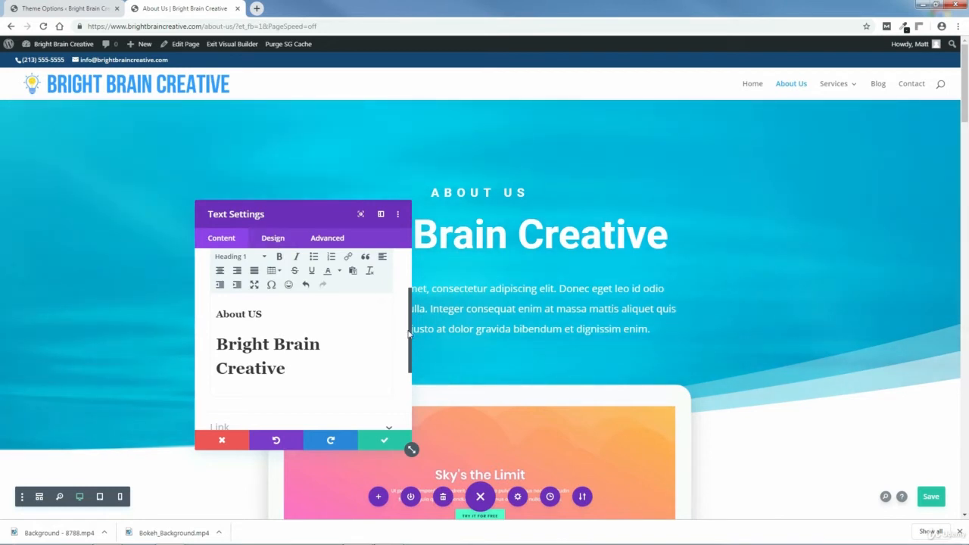
Save the header text module with its H1 heading font set to Montserrat, and dismiss the browser's downloads bar
scroll(386, 336, "up", 1)
left_click_drag(291, 391, 240, 306)
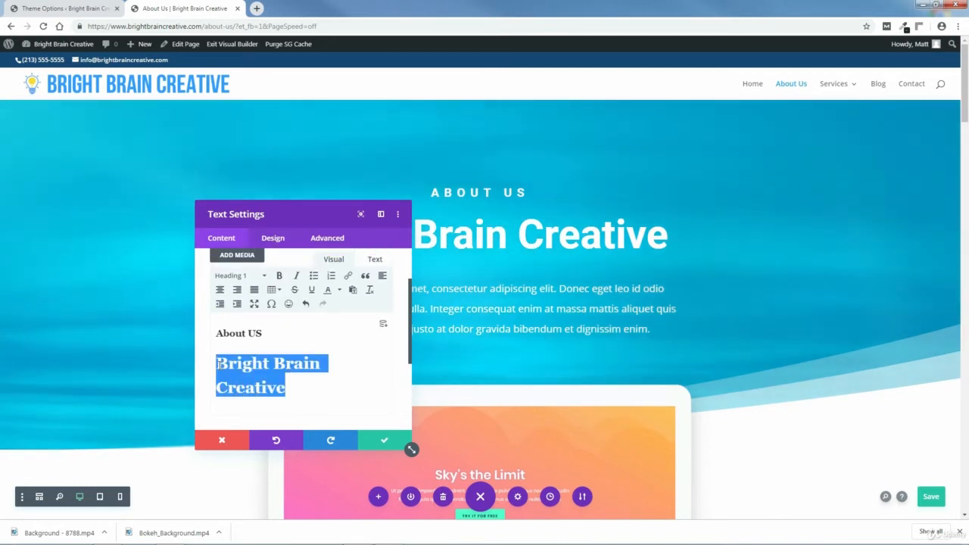
left_click(272, 239)
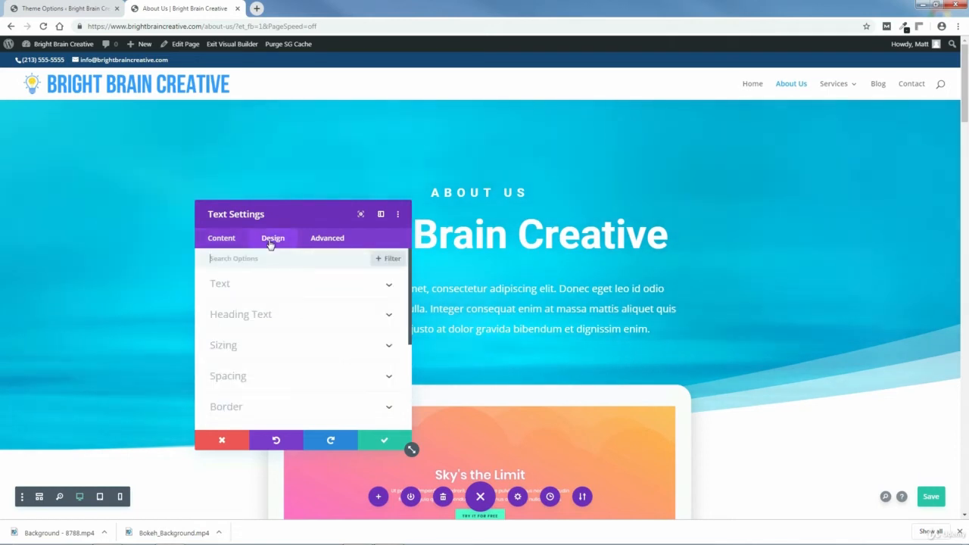
left_click(255, 317)
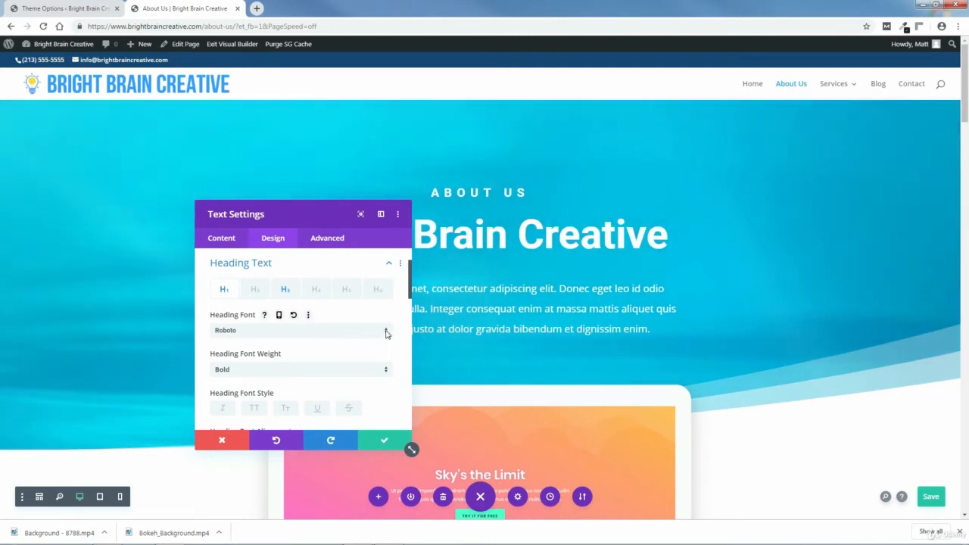
left_click(386, 335)
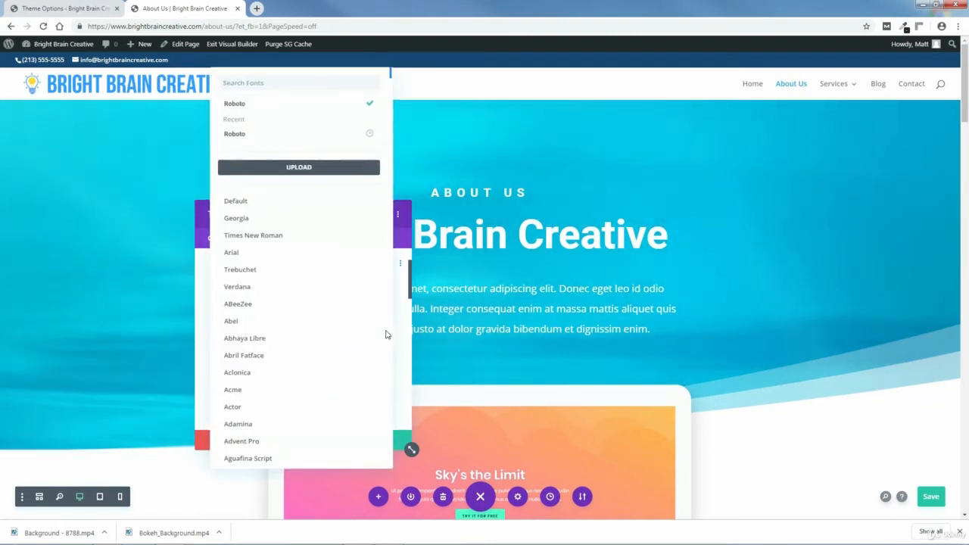
left_click(247, 82)
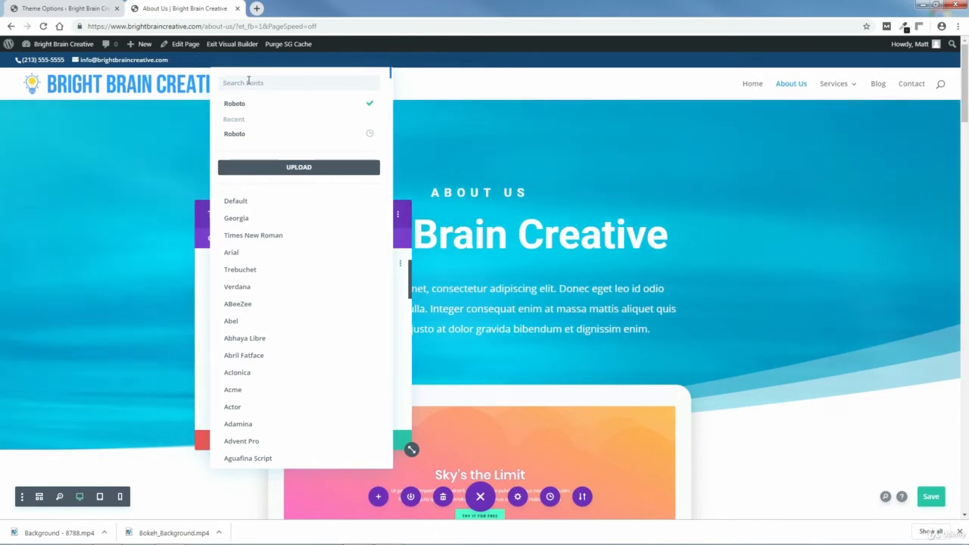
type("mont")
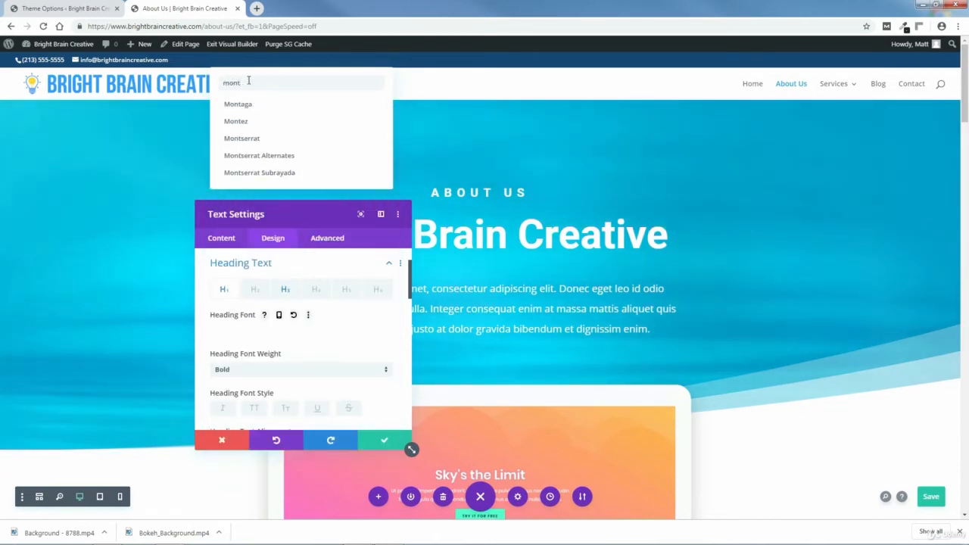
left_click(243, 141)
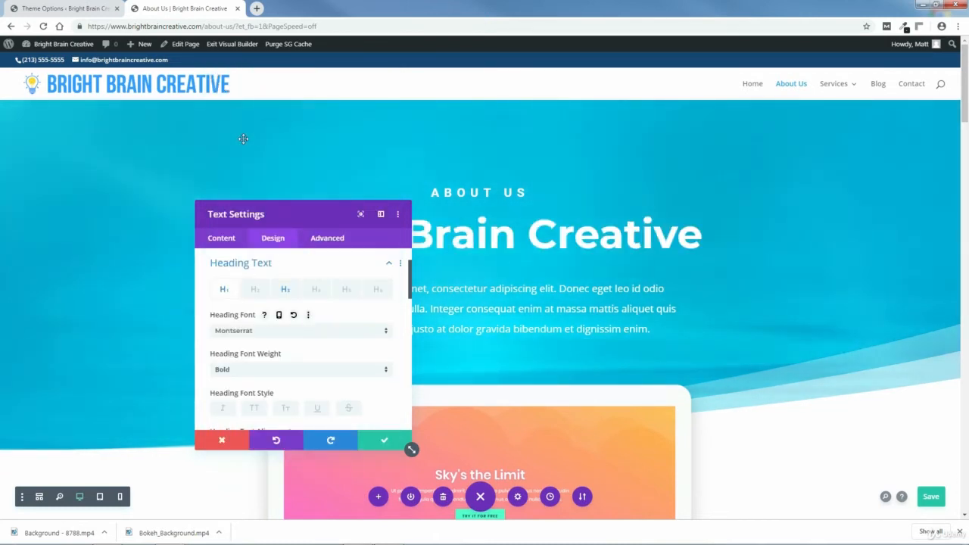
left_click_drag(285, 210, 155, 182)
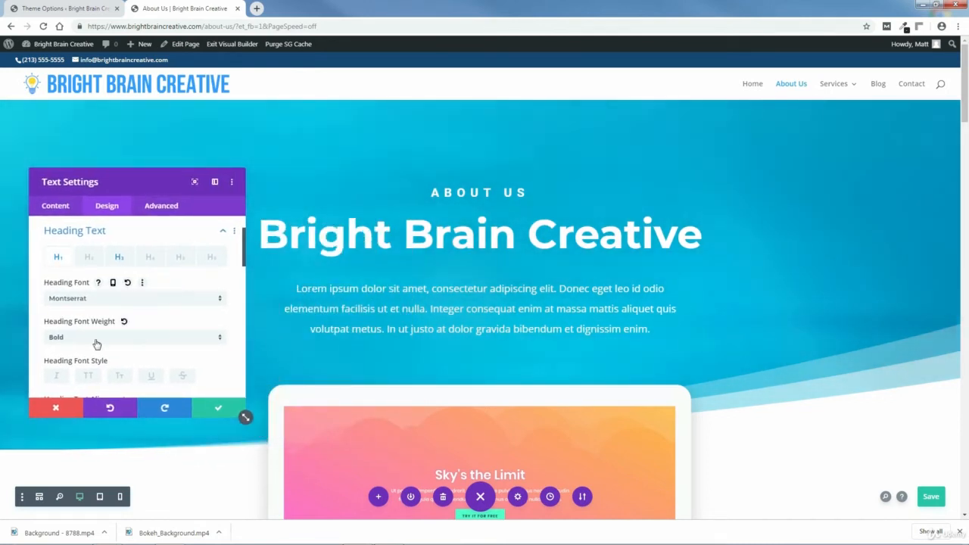
left_click(218, 411)
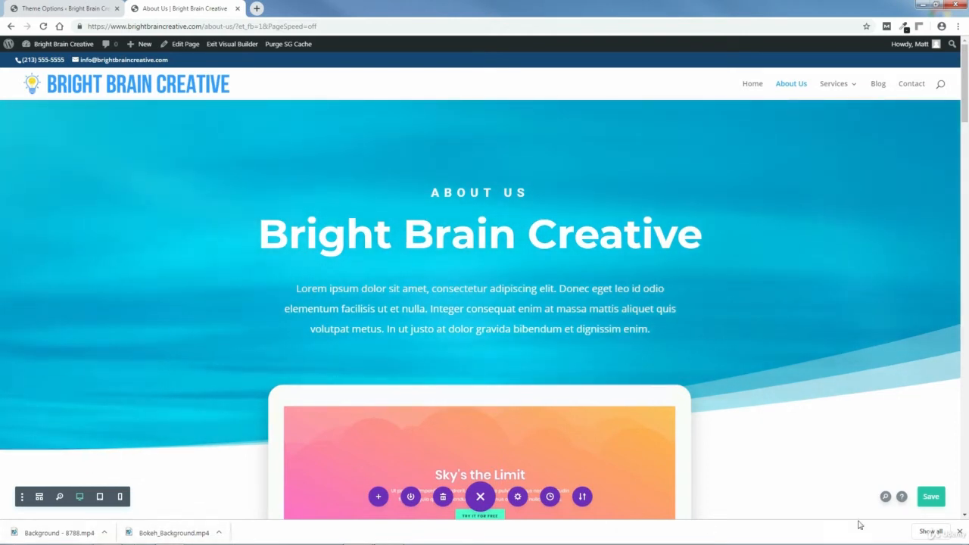
left_click(959, 532)
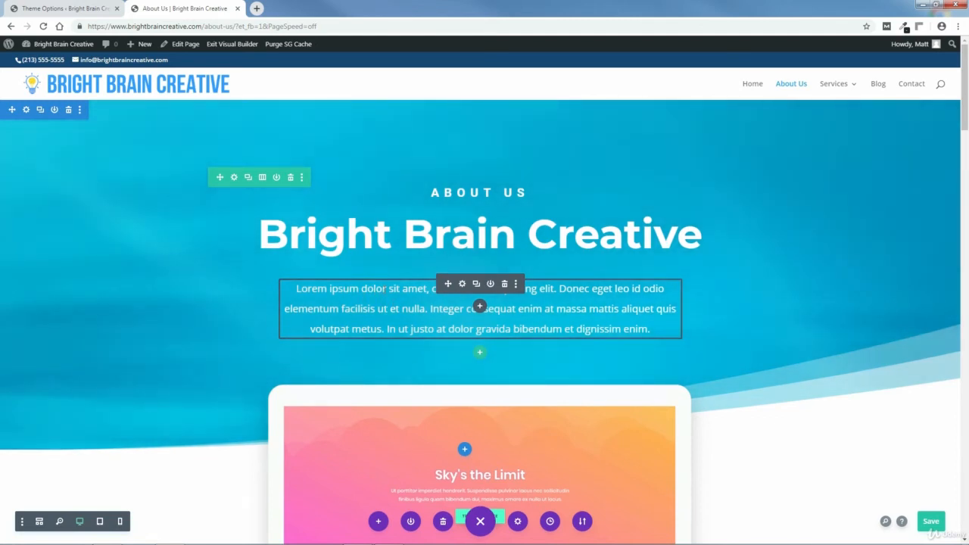
Format the words "Lorem ipsum" in the header paragraph as bold, italic and underlined using inline editing
left_click(357, 289)
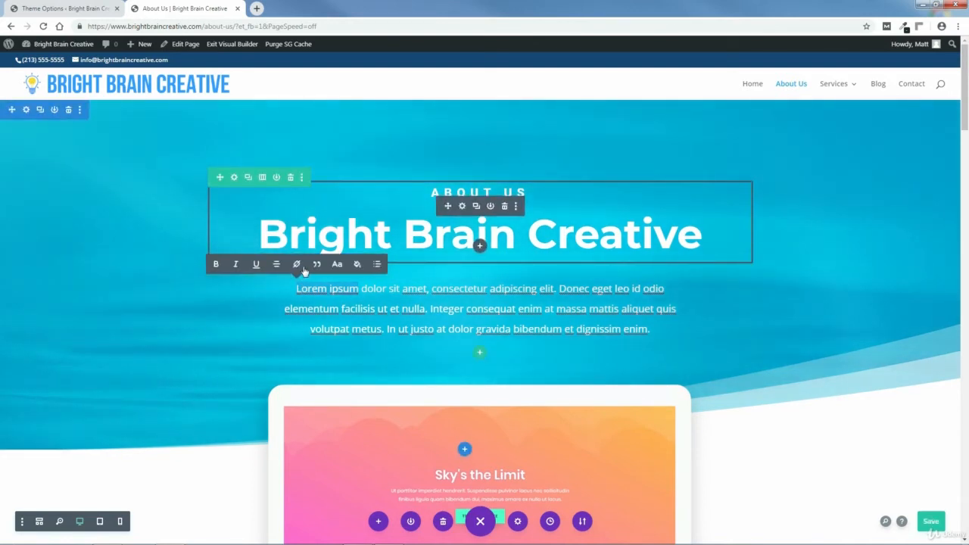
left_click(217, 264)
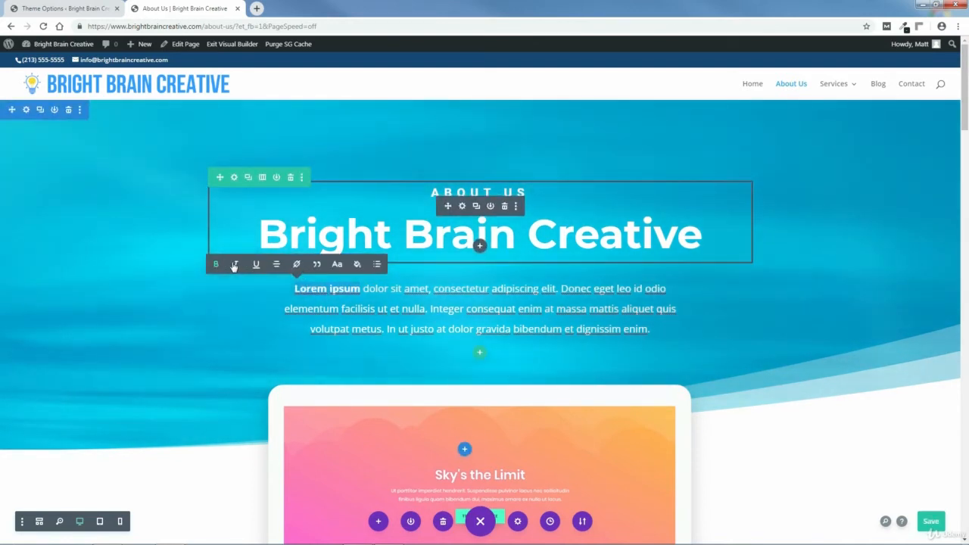
left_click(236, 264)
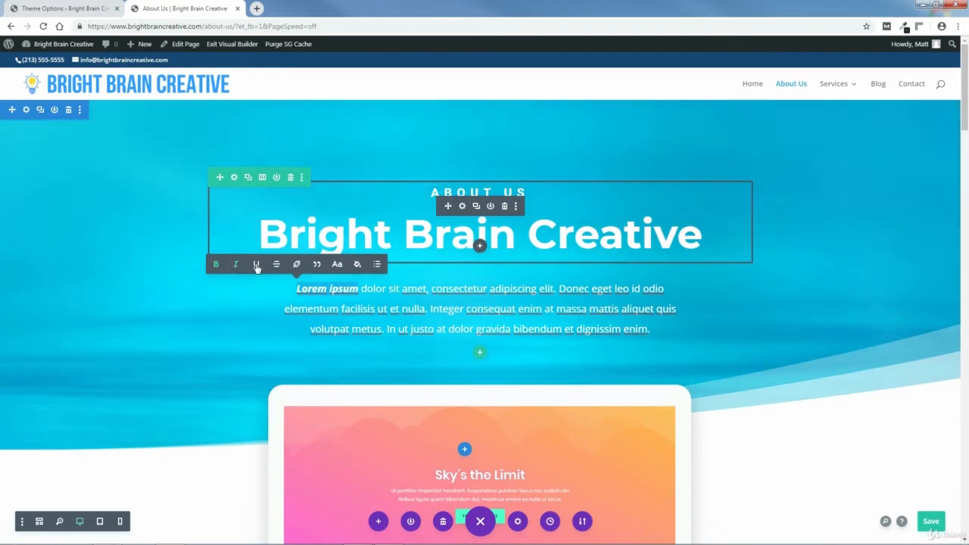
left_click(257, 266)
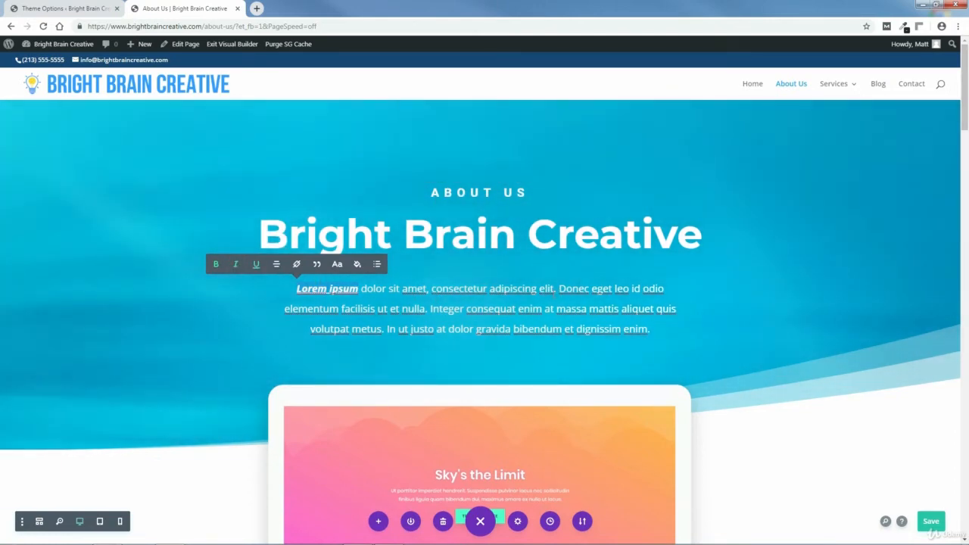
Link the words "consectetur adipiscing elit" in the header paragraph to "#"
left_click(555, 289)
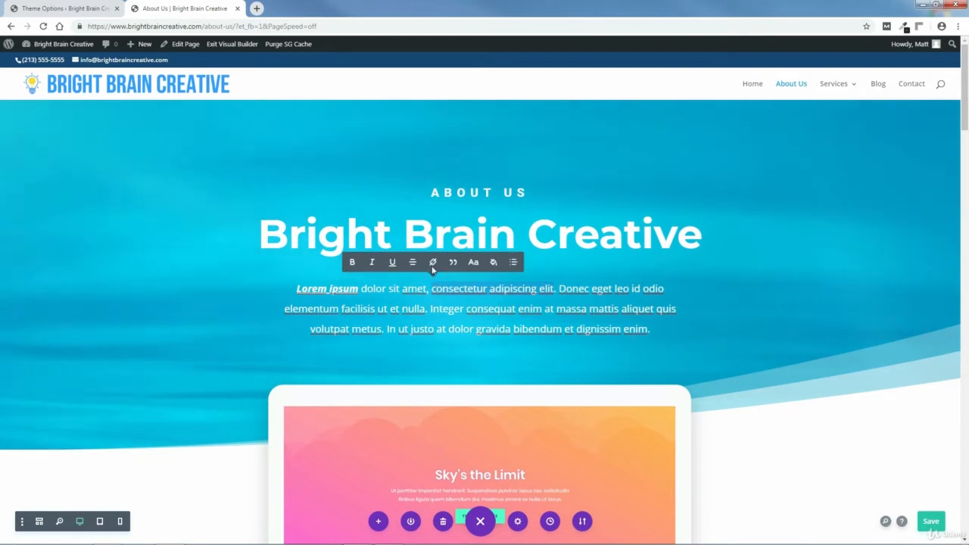
left_click(432, 262)
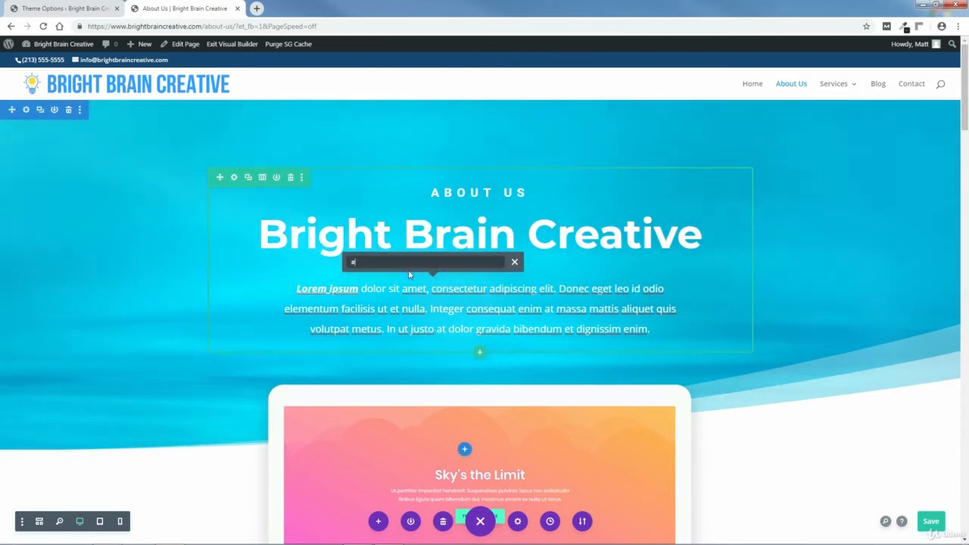
type("#")
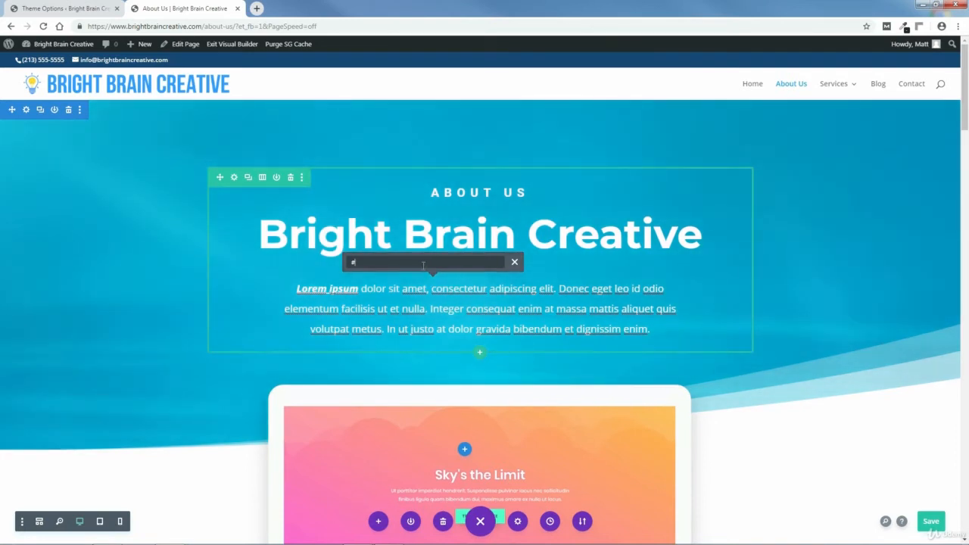
key("Return")
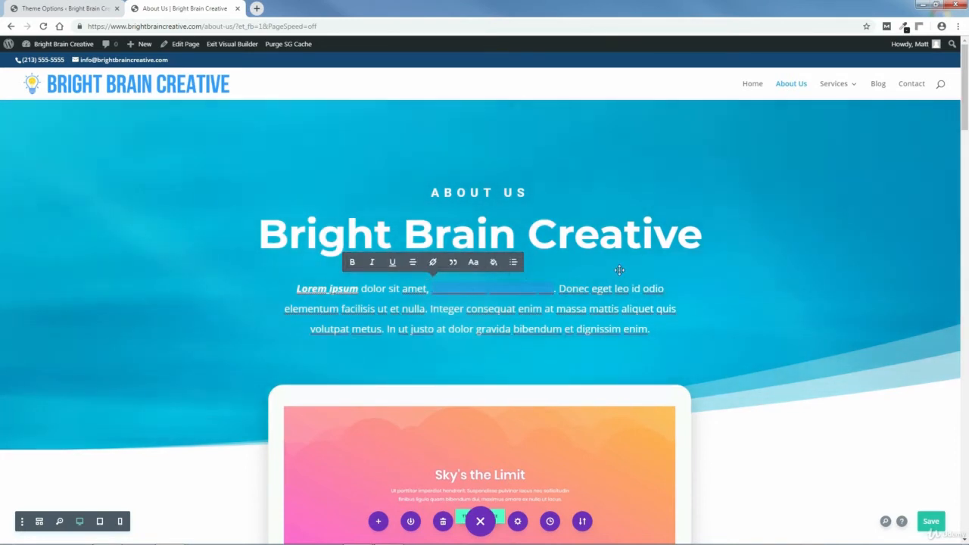
left_click(679, 288)
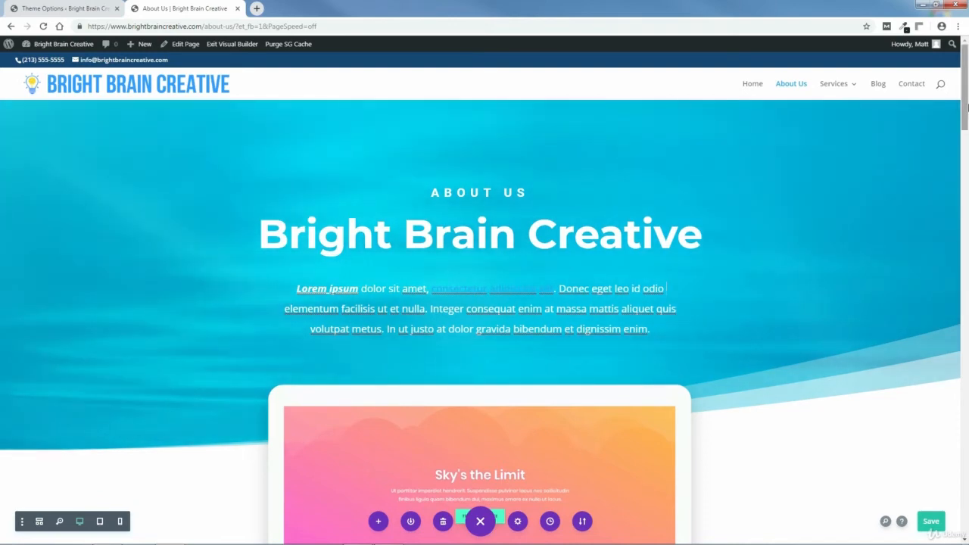
Set the Heading 2 font of the "Our Approach to Digital Marketing" text module to Montserrat
left_click_drag(966, 108, 966, 156)
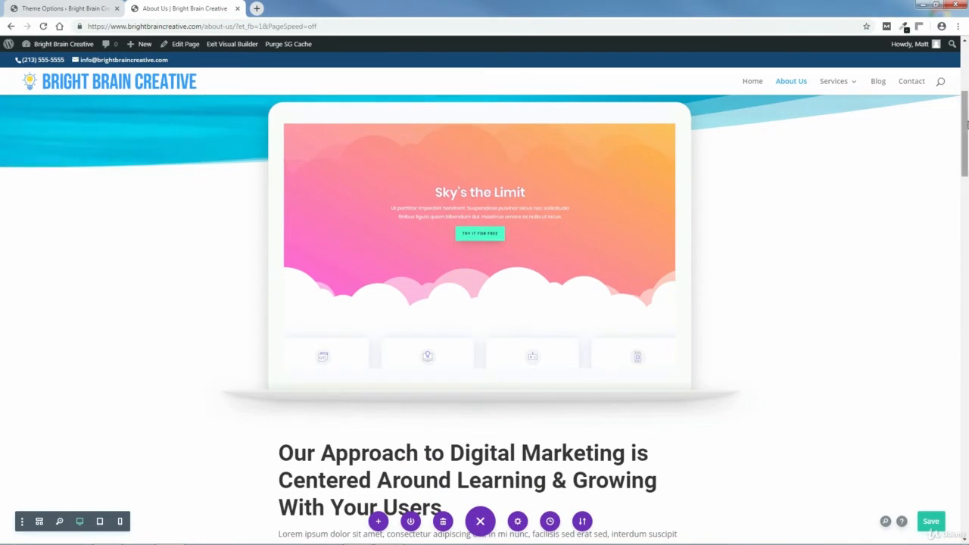
left_click_drag(966, 123, 966, 166)
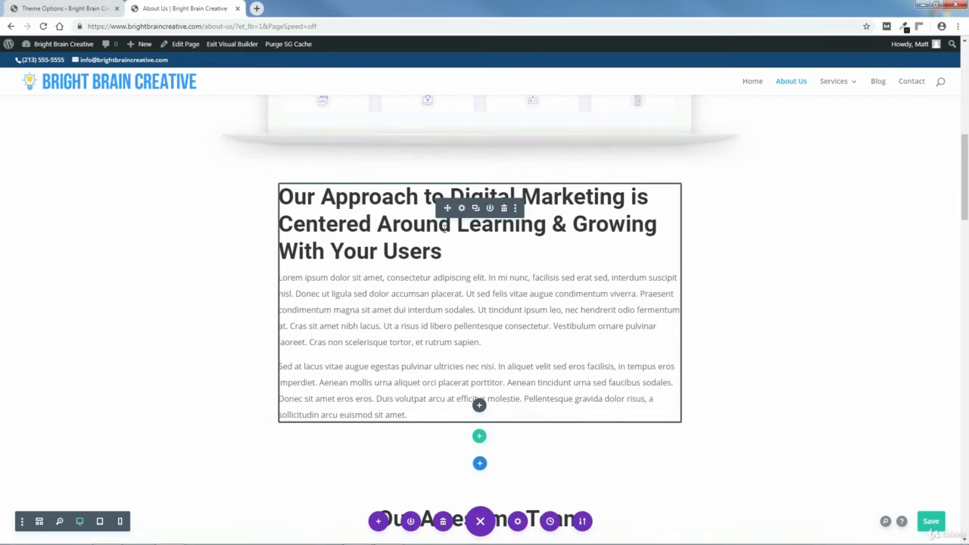
scroll(444, 229, "down", 4)
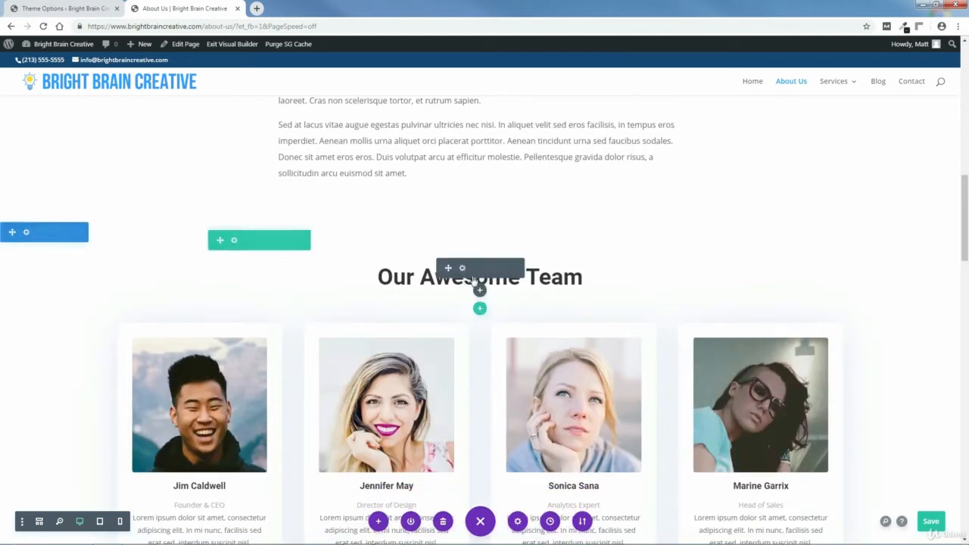
scroll(474, 281, "down", 9)
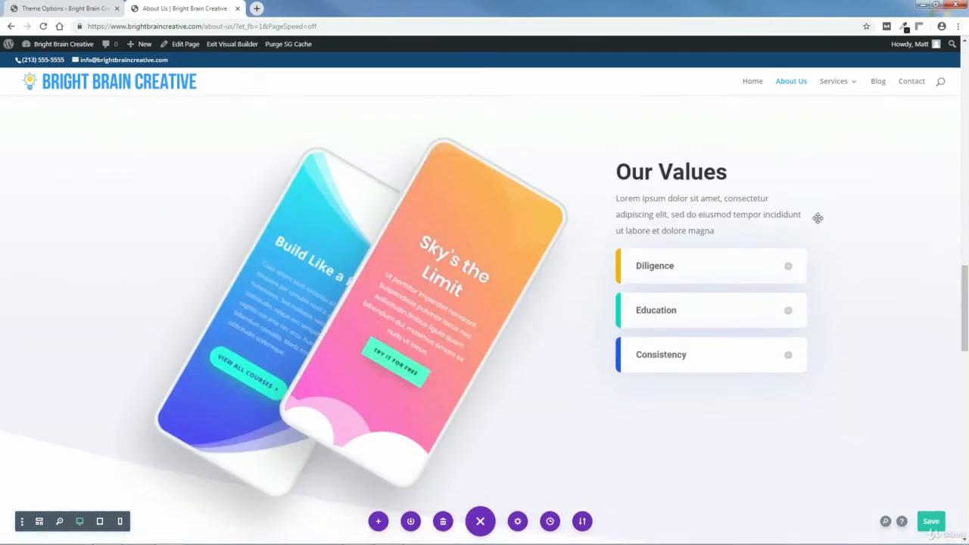
left_click_drag(965, 302, 965, 163)
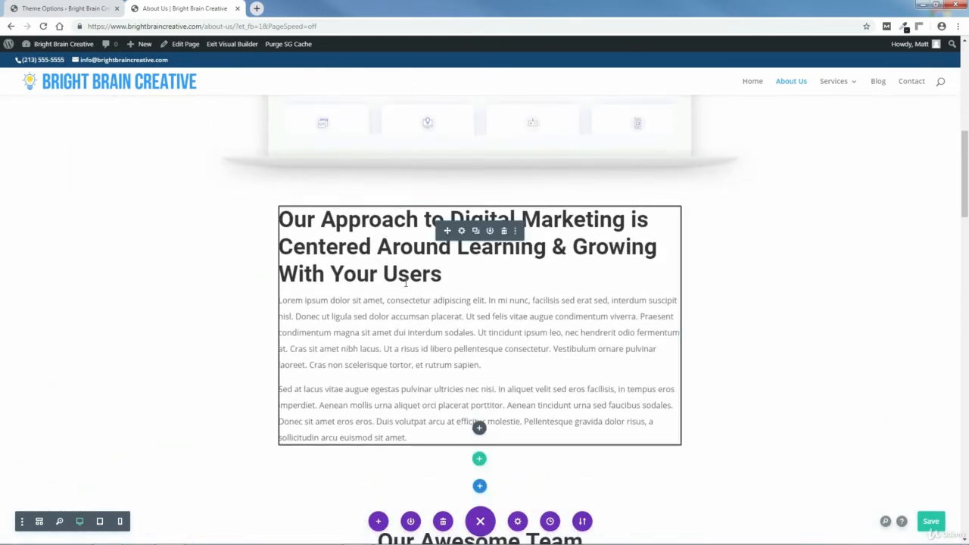
left_click(461, 232)
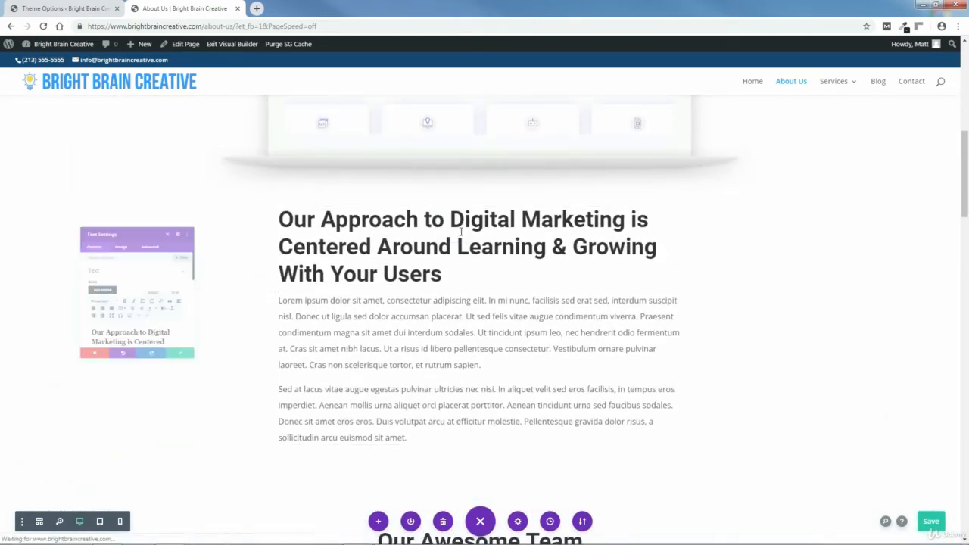
left_click_drag(244, 258, 245, 280)
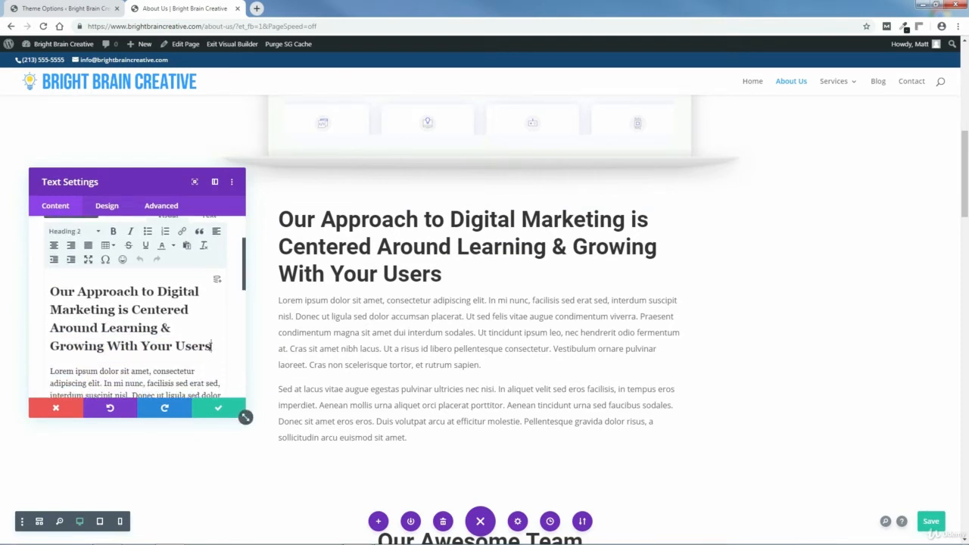
left_click_drag(211, 345, 76, 294)
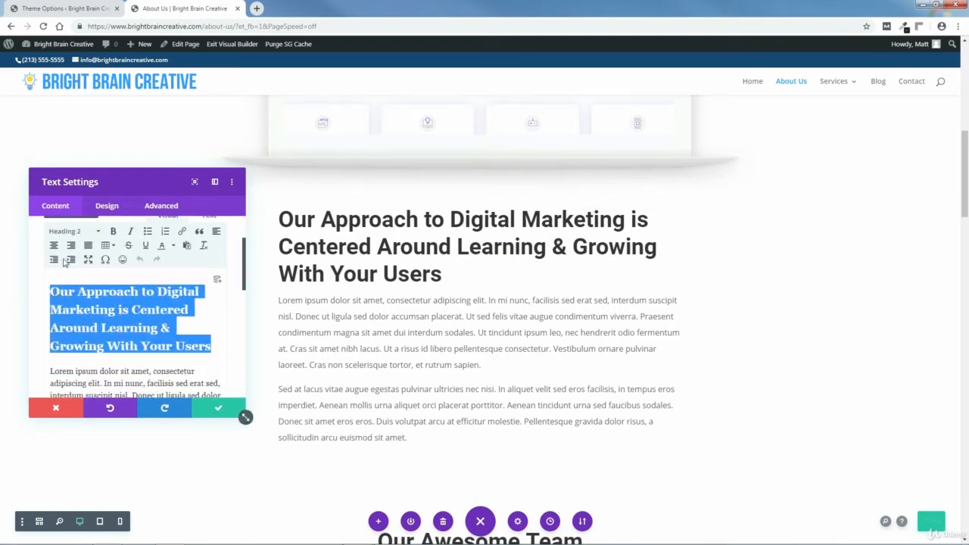
left_click(107, 206)
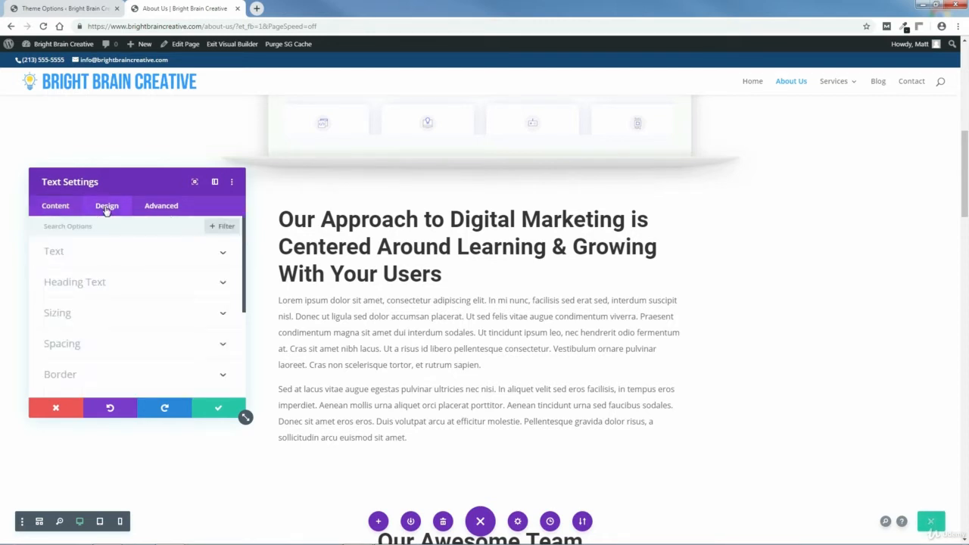
left_click(97, 284)
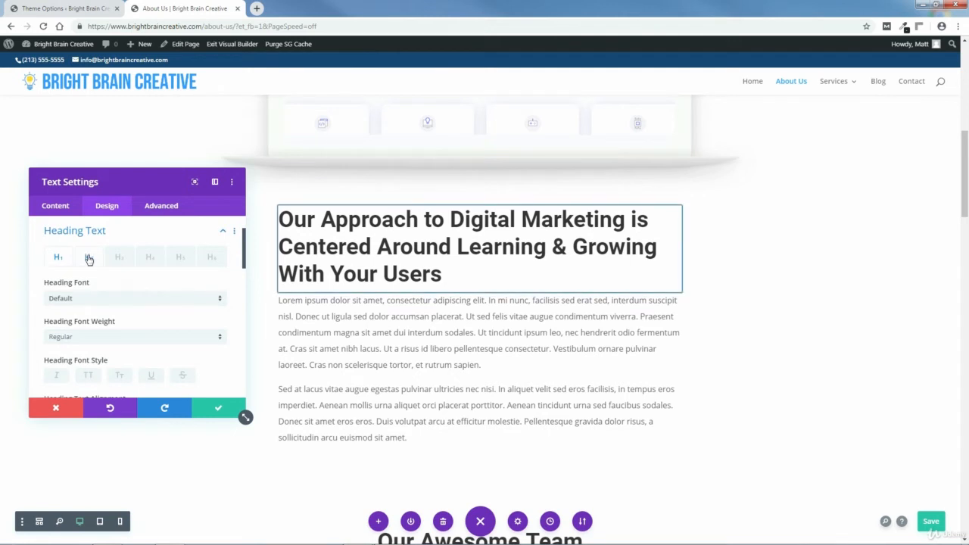
left_click(89, 258)
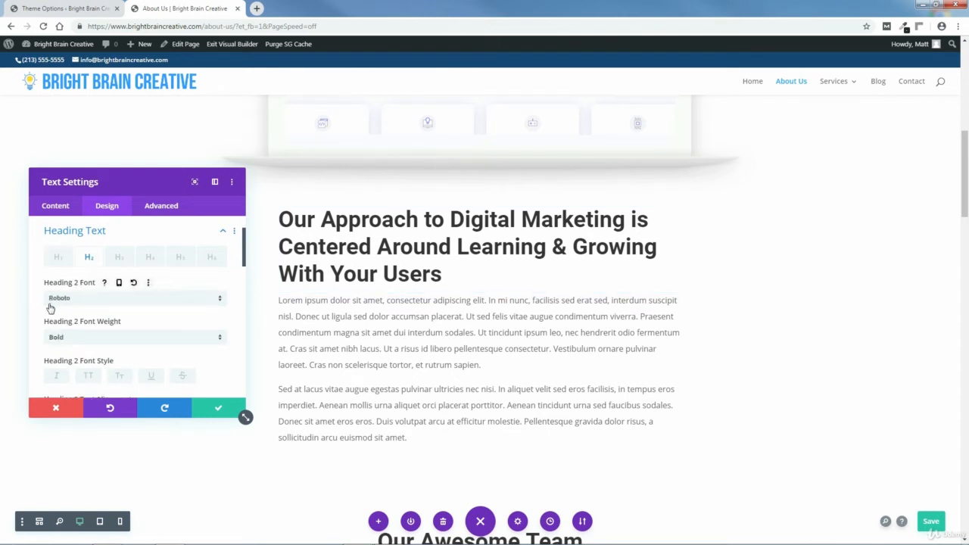
left_click(218, 300)
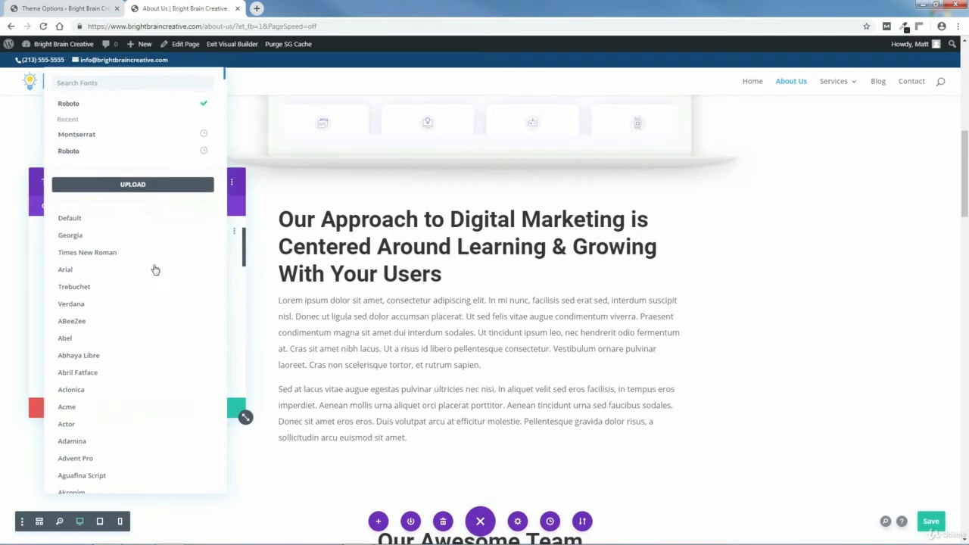
left_click(88, 135)
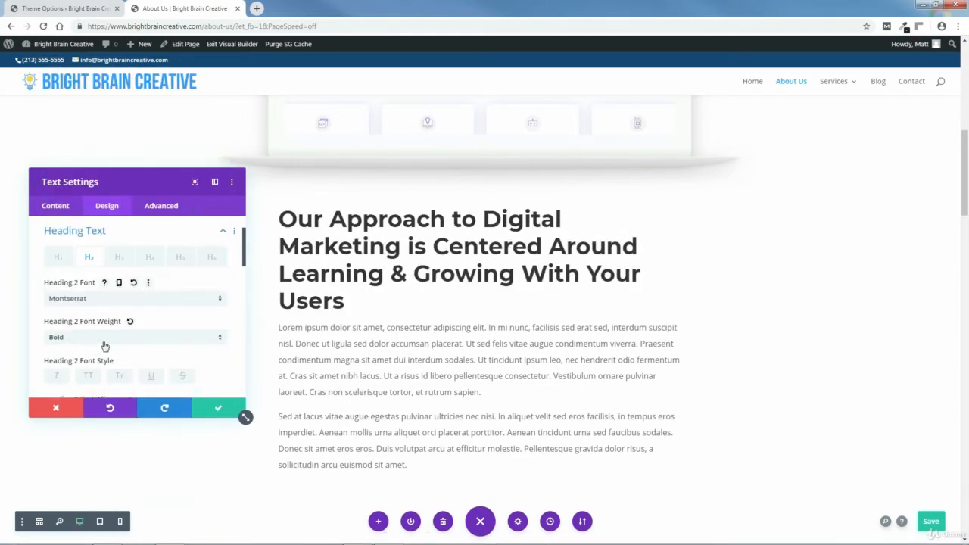
Open the home page in a separate tab and sample the blue #0C71C3 from a team member's Twitter icon with the eyedropper
left_click_drag(244, 264, 250, 297)
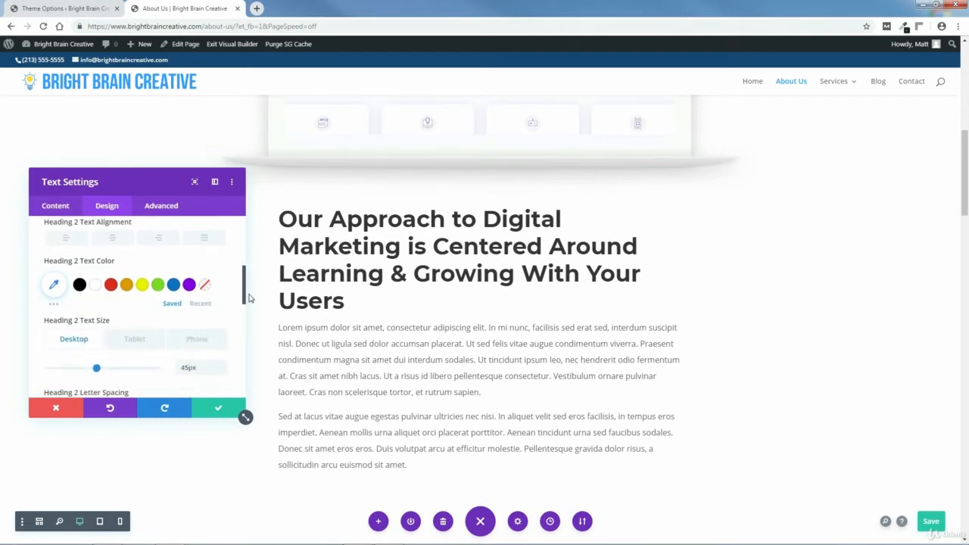
left_click(53, 283)
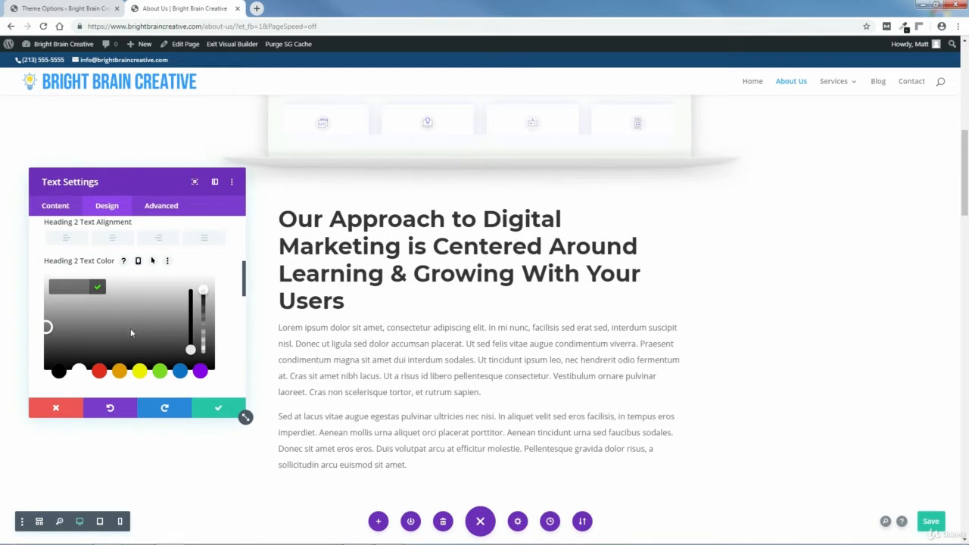
middle_click(754, 85)
left_click(276, 8)
left_click_drag(276, 8, 180, 9)
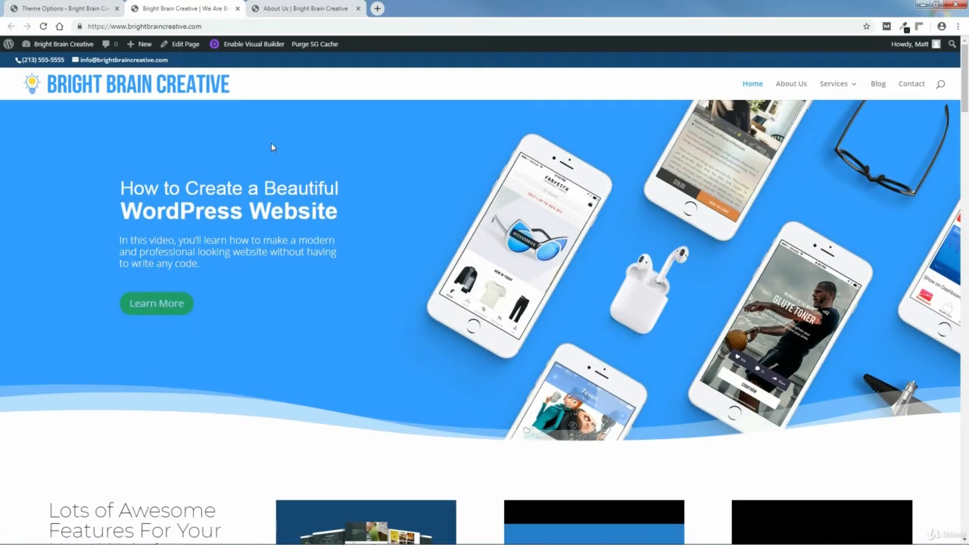
left_click_drag(965, 96, 965, 349)
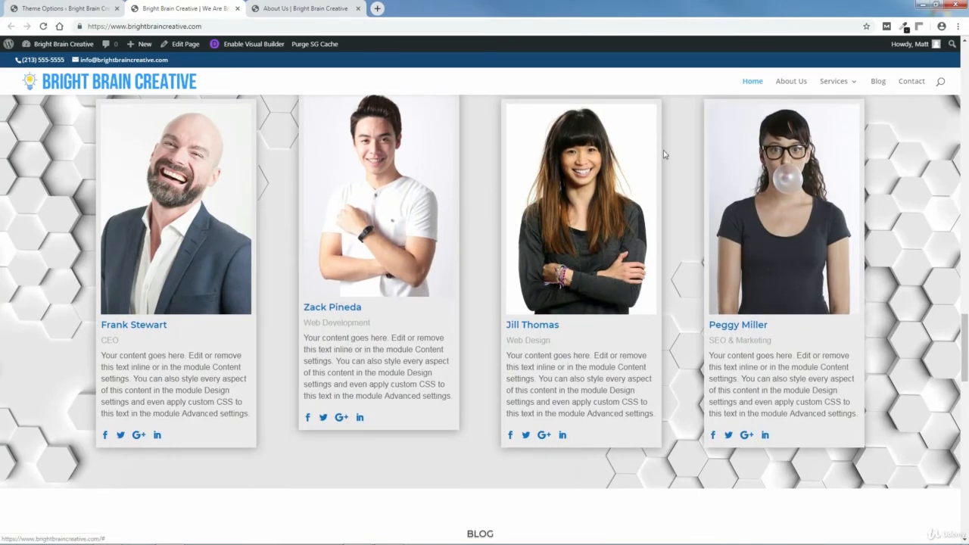
left_click(904, 28)
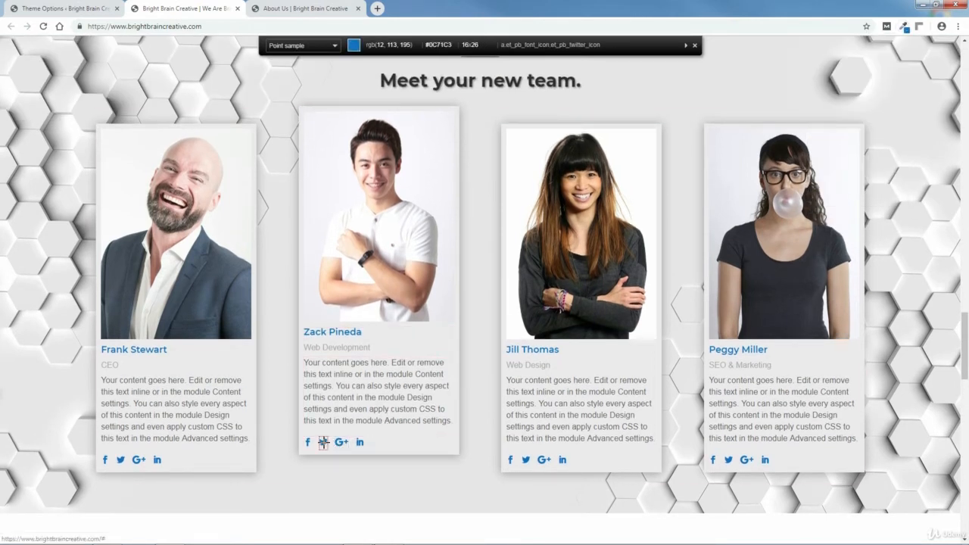
left_click(323, 442)
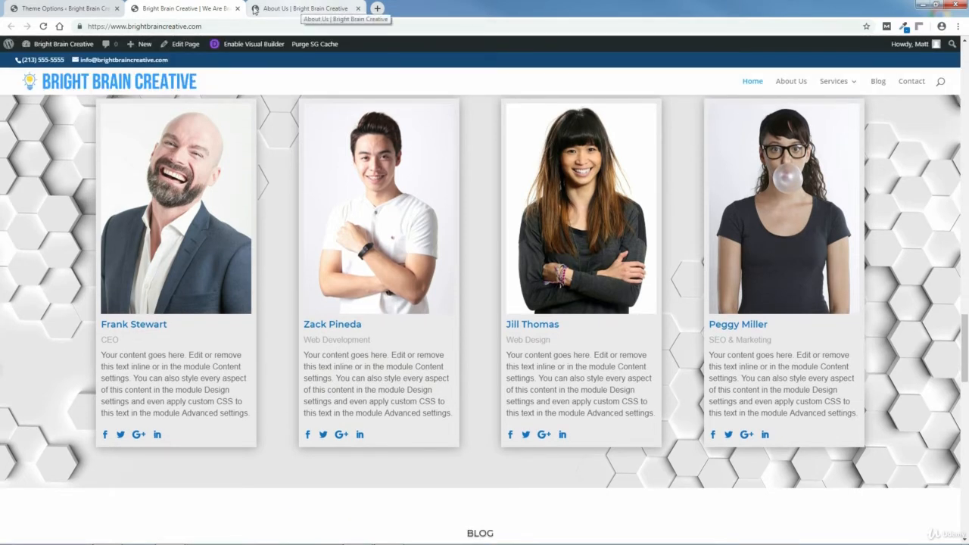
Close the home page and apply #0C71C3 as the Heading 2 text color of the "Our Approach to Digital Marketing" module
left_click(237, 8)
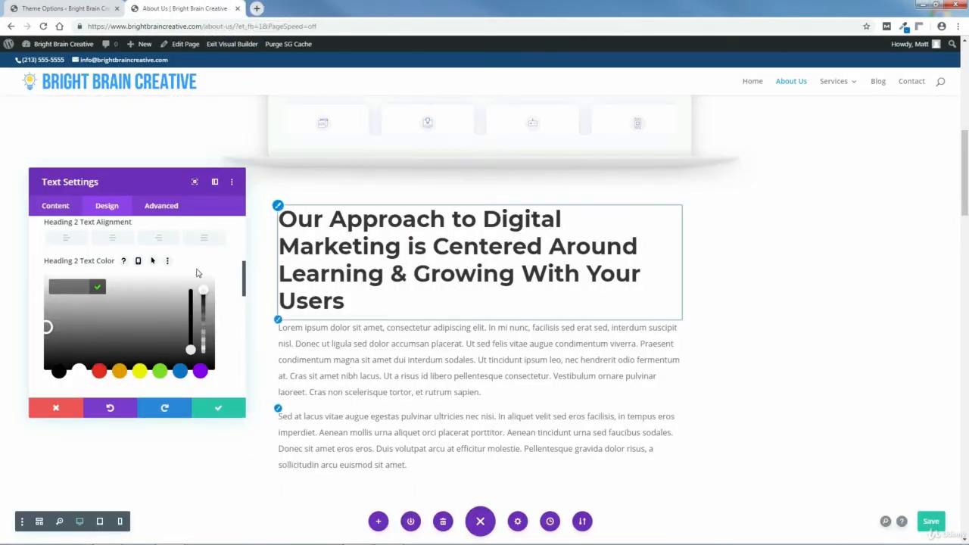
right_click(65, 291)
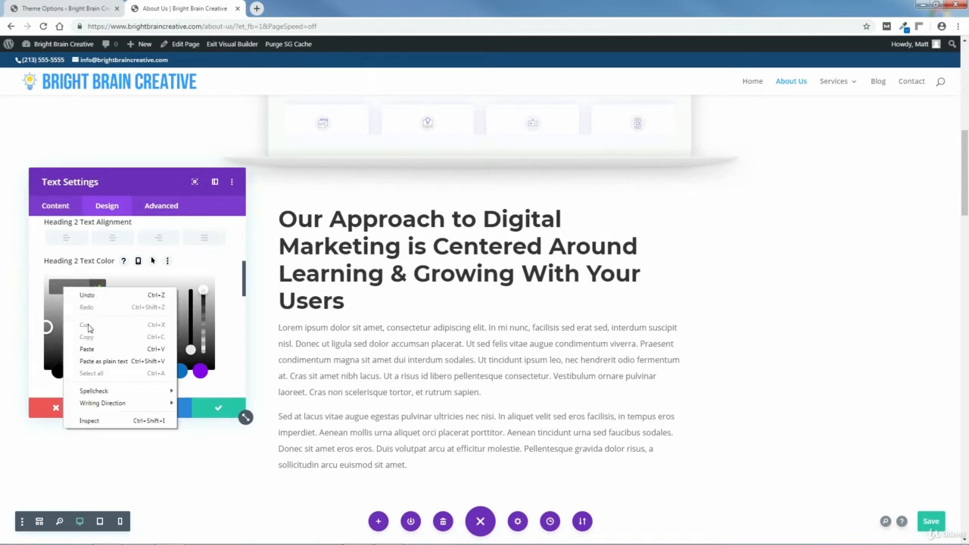
left_click(87, 349)
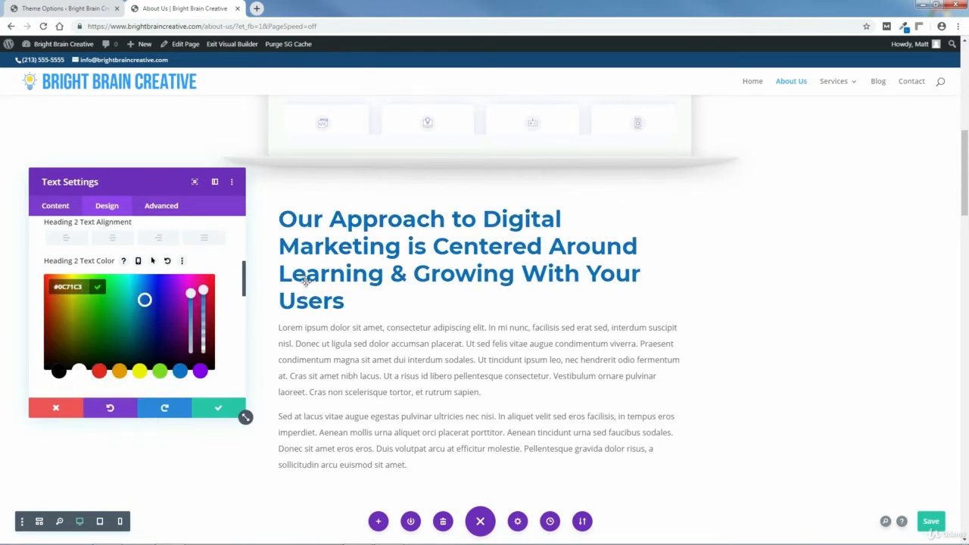
left_click(98, 289)
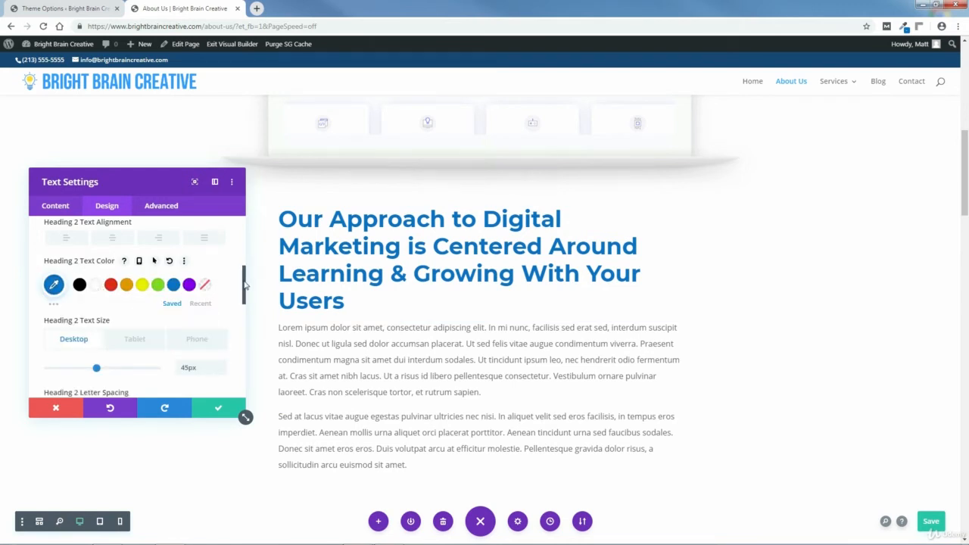
Extend the module's heading text styles to All Texts throughout This Page and save the module settings
left_click_drag(244, 284, 244, 241)
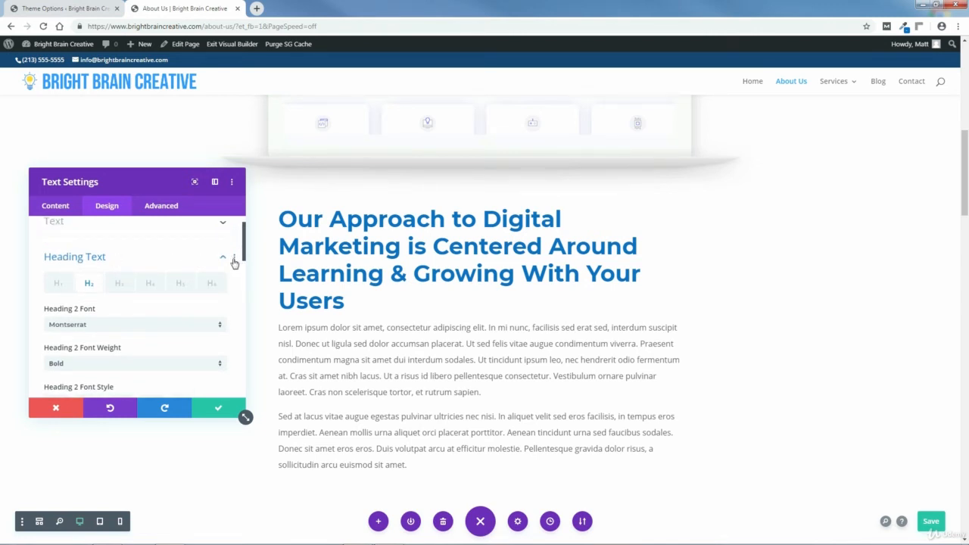
left_click(234, 259)
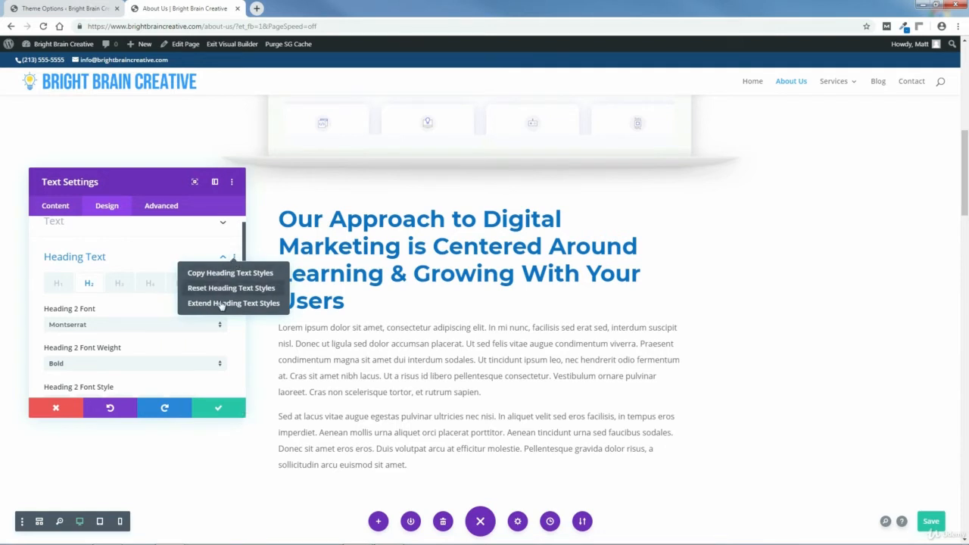
left_click(246, 305)
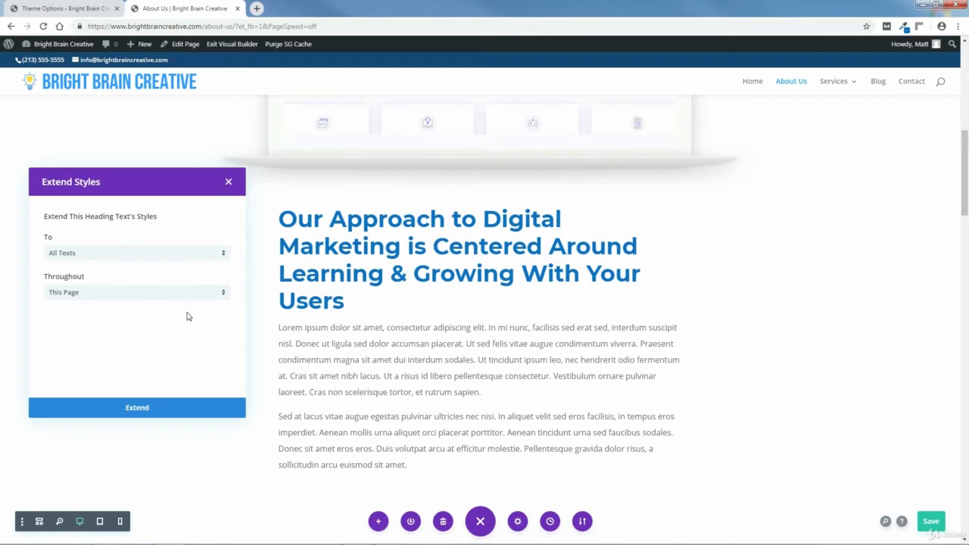
left_click(137, 408)
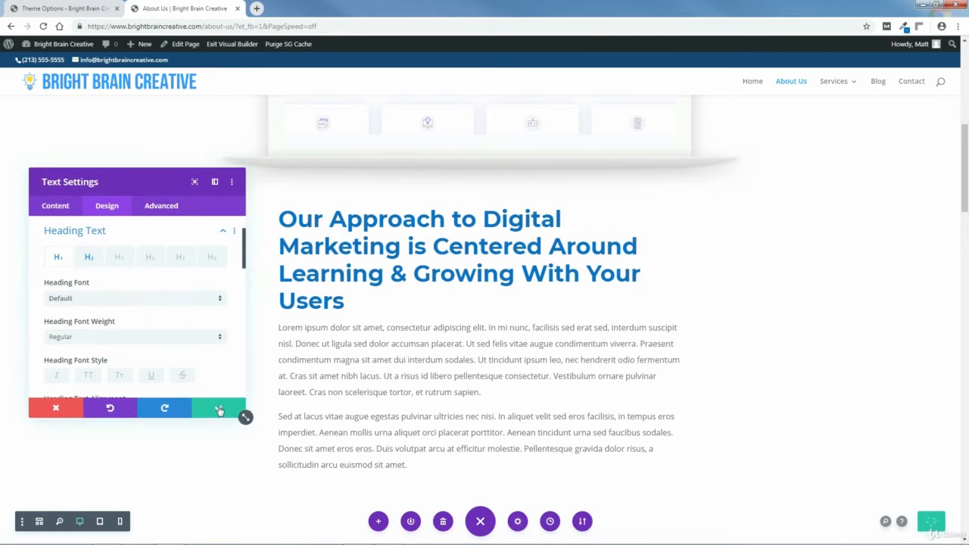
left_click(218, 408)
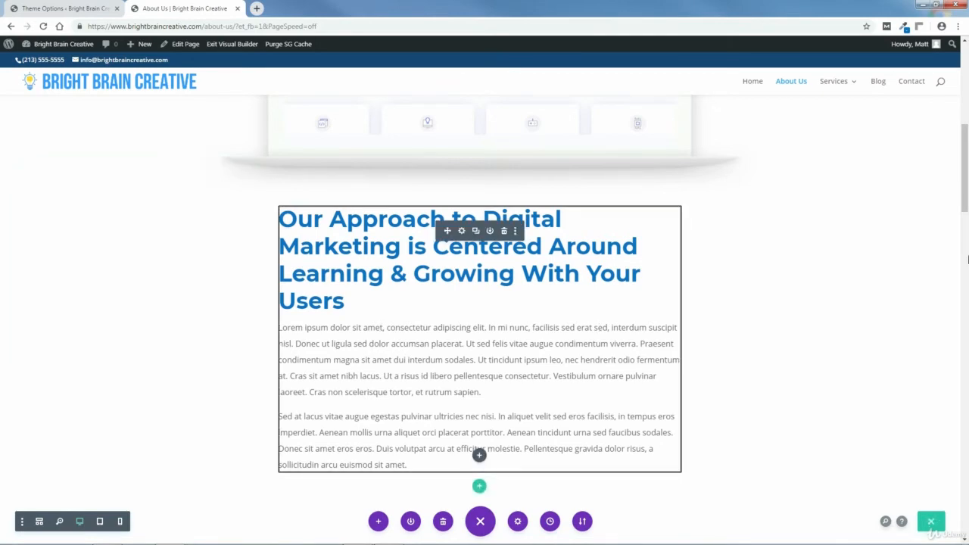
Set the Heading 2 text color of the "Ready To Make a Real Change?" text module to white #ffffff and save the module
left_click_drag(966, 184, 965, 249)
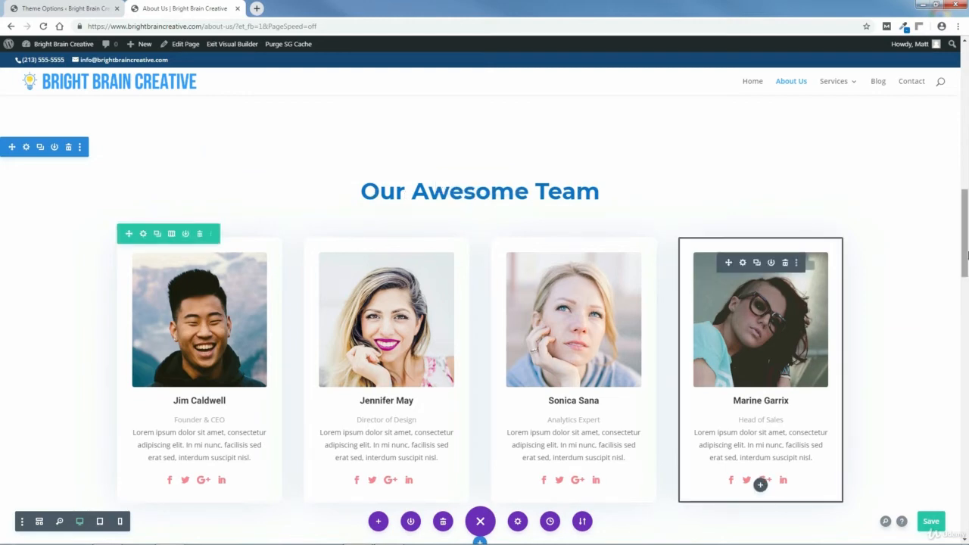
scroll(966, 318, "down", 5)
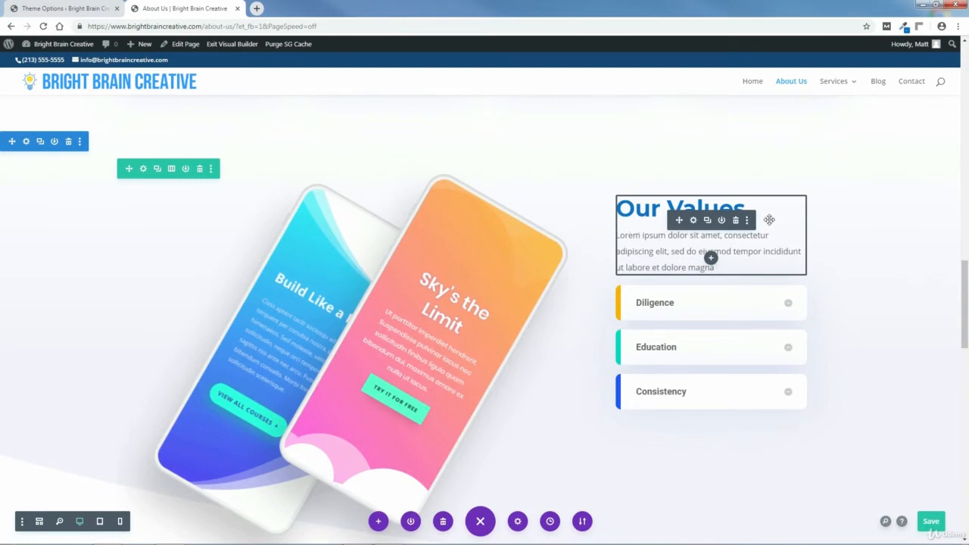
scroll(966, 284, "down", 5)
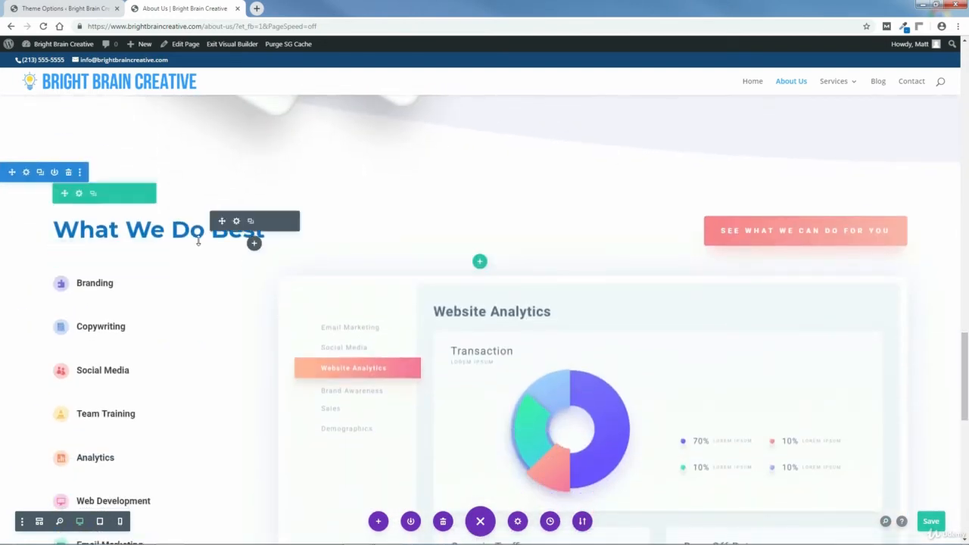
scroll(966, 405, "down", 2)
left_click_drag(967, 405, 968, 473)
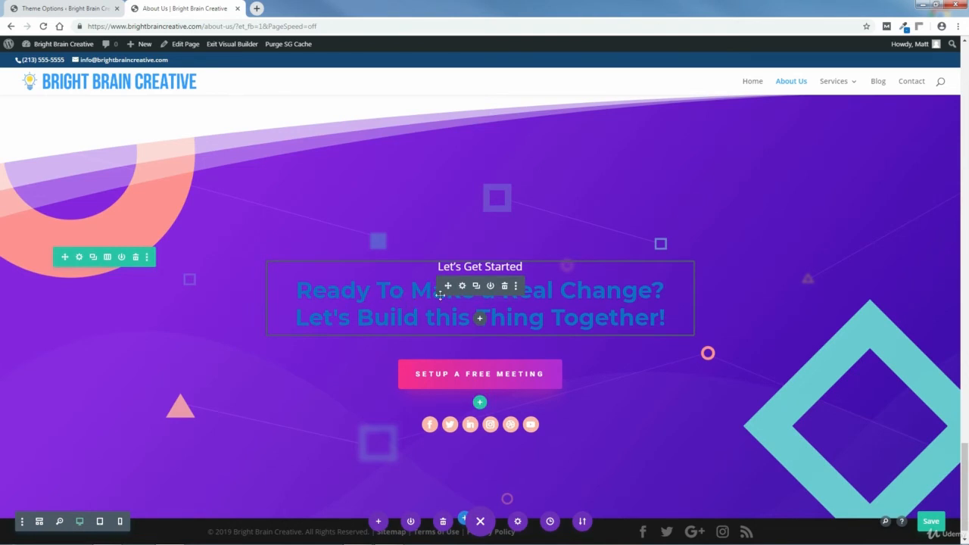
left_click(461, 286)
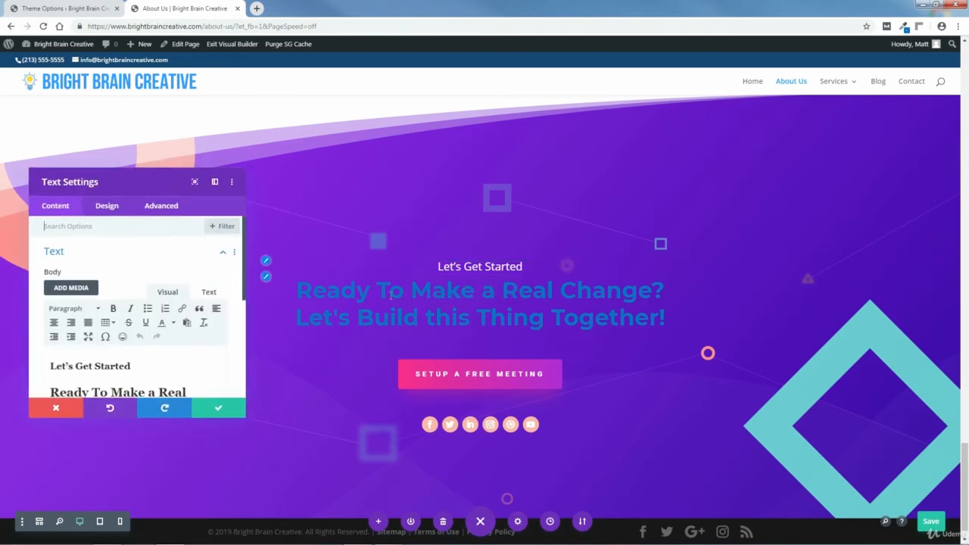
left_click(107, 206)
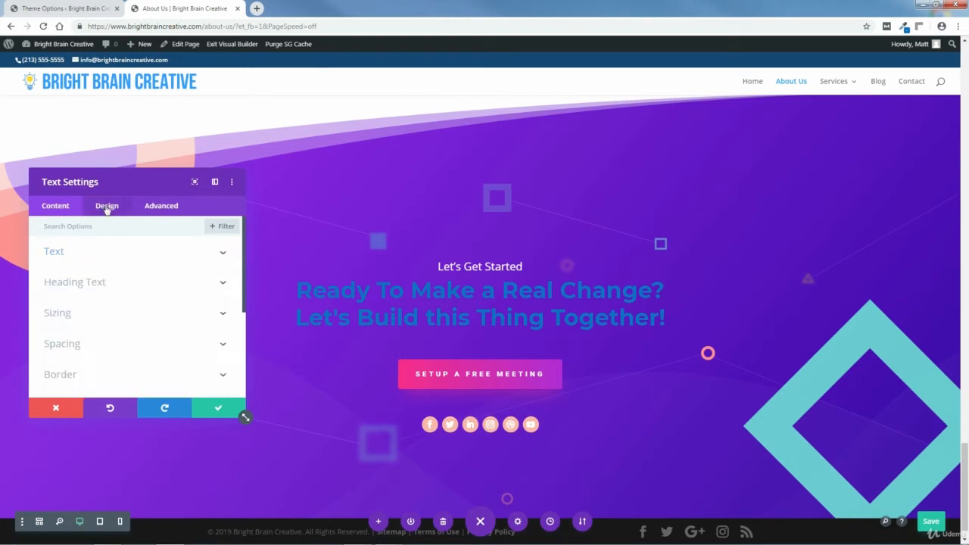
left_click(96, 284)
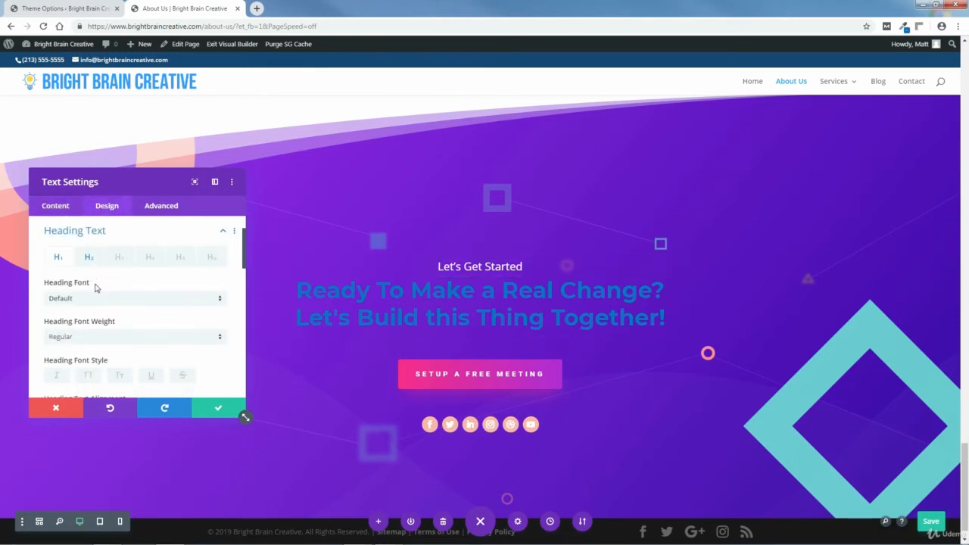
left_click(88, 258)
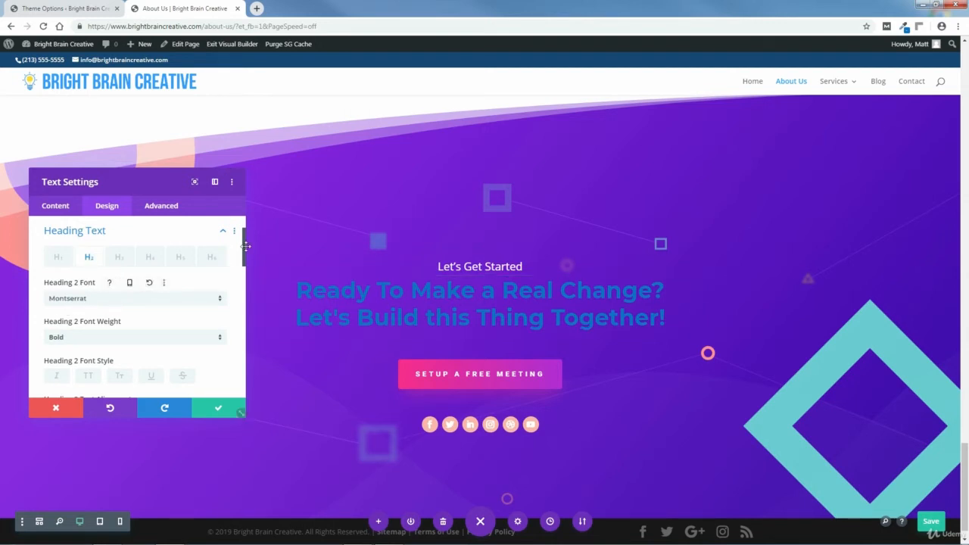
left_click_drag(246, 251, 249, 289)
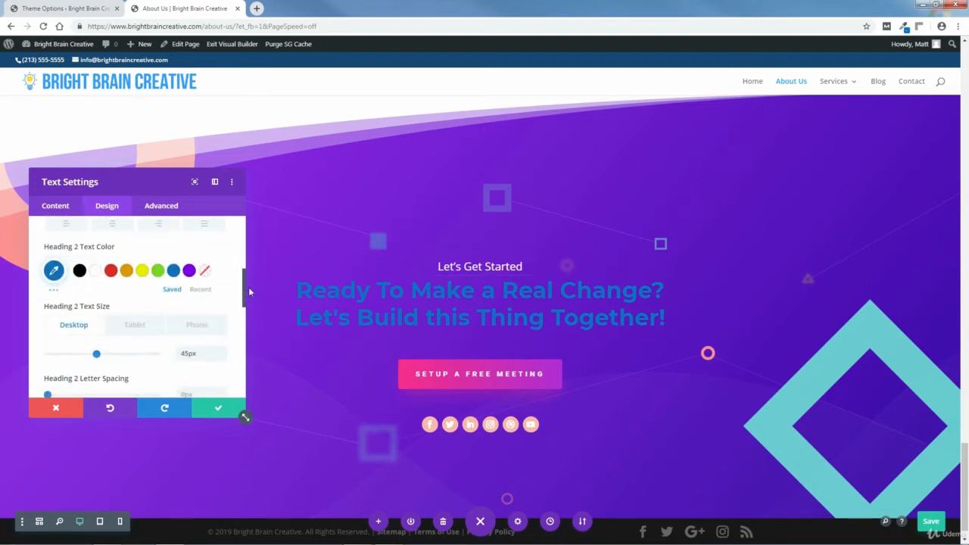
left_click(96, 272)
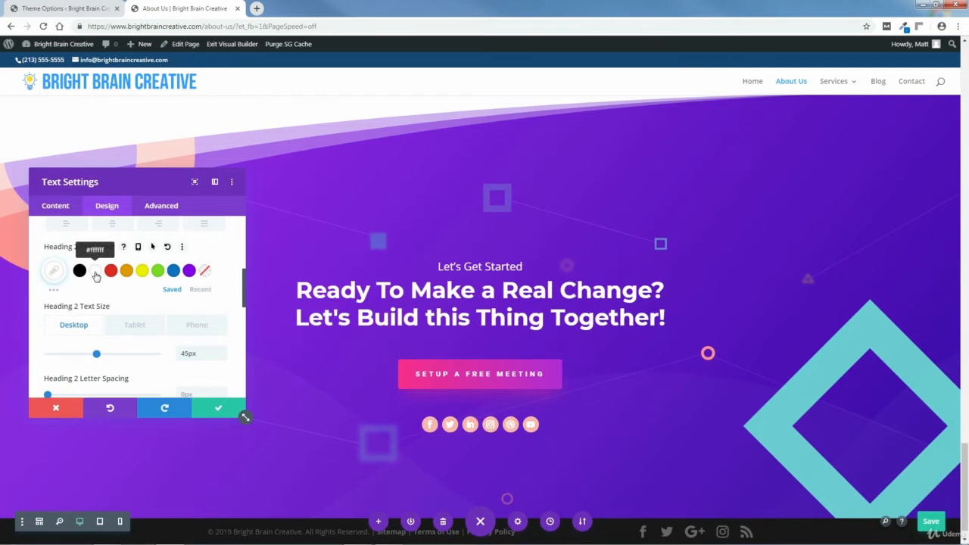
left_click(217, 411)
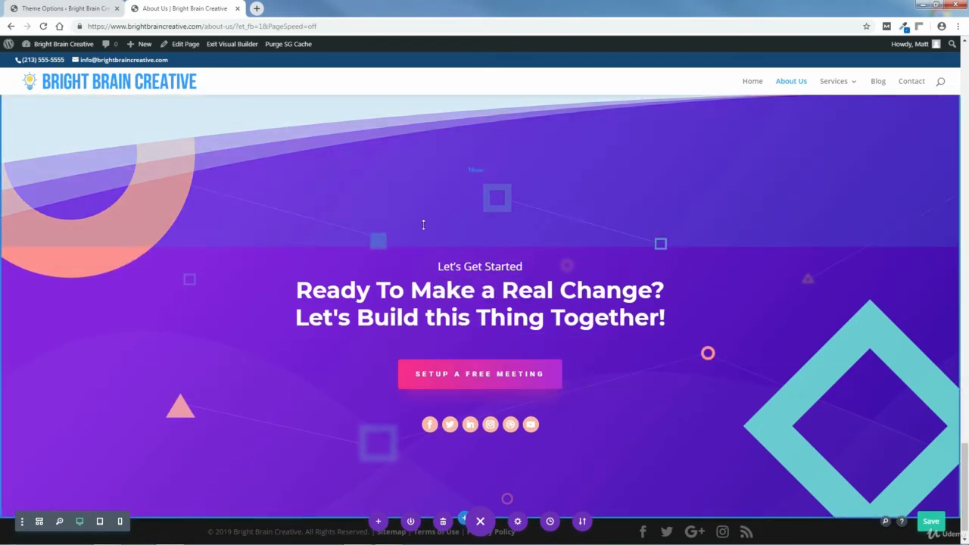
Remove the background gradient and background image from the "Ready To Make a Real Change?" section
scroll(965, 440, "up", 1)
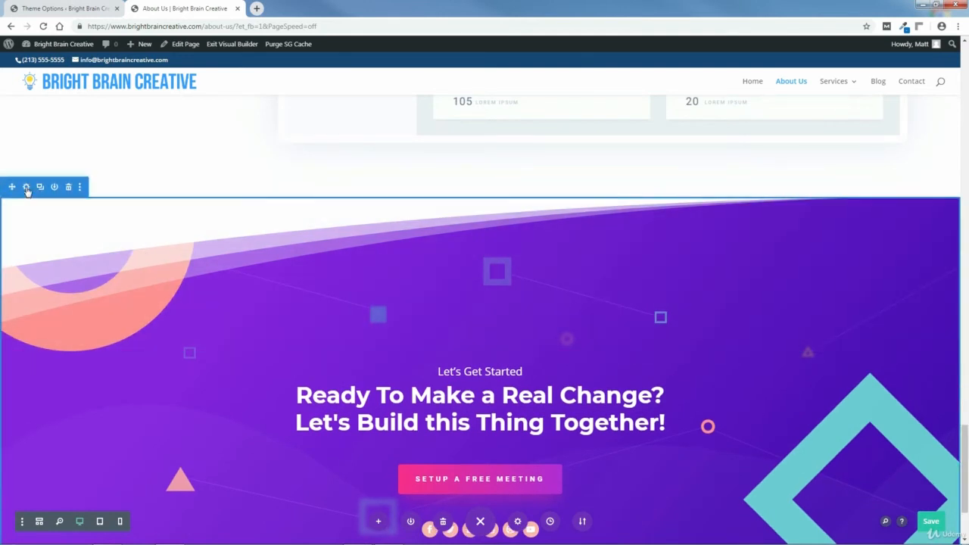
left_click(25, 187)
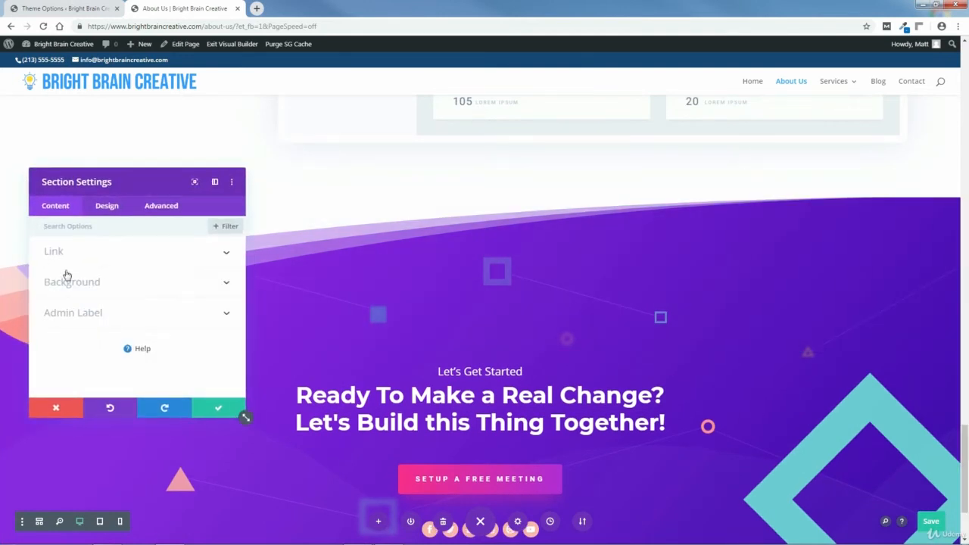
left_click(72, 282)
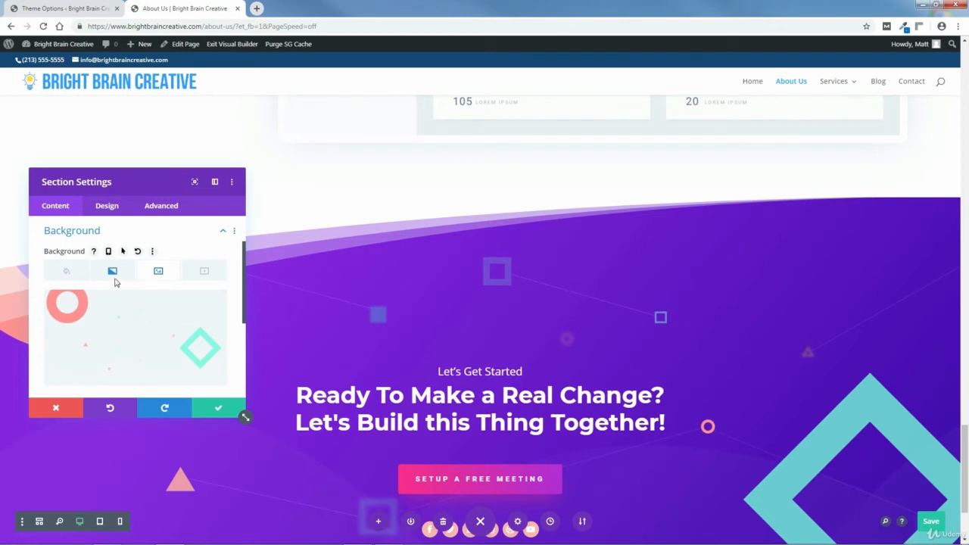
left_click(113, 274)
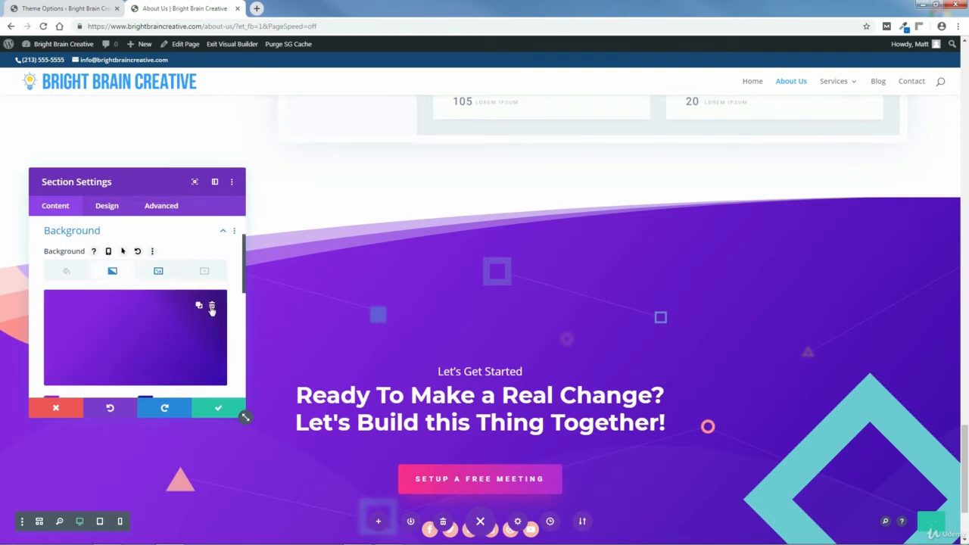
left_click(212, 307)
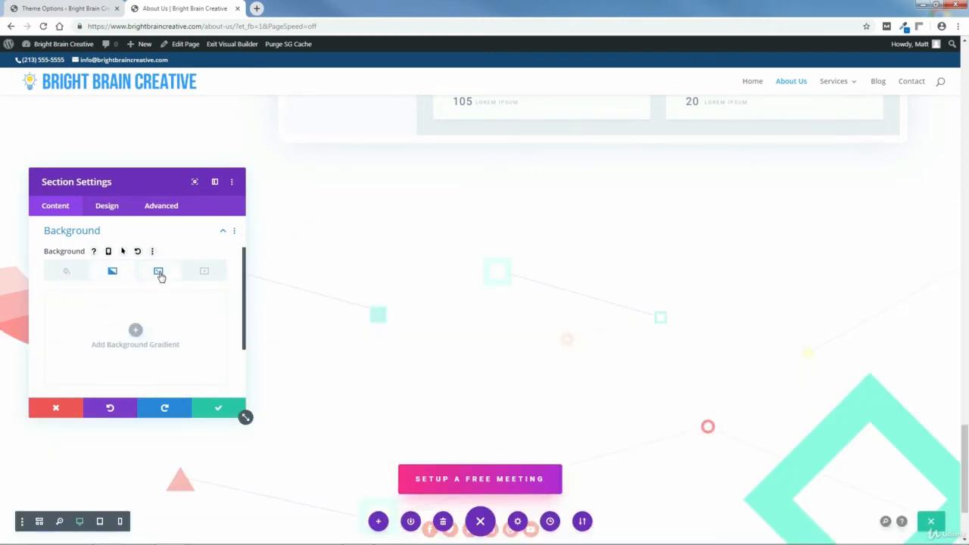
left_click(158, 272)
mouse_move(182, 313)
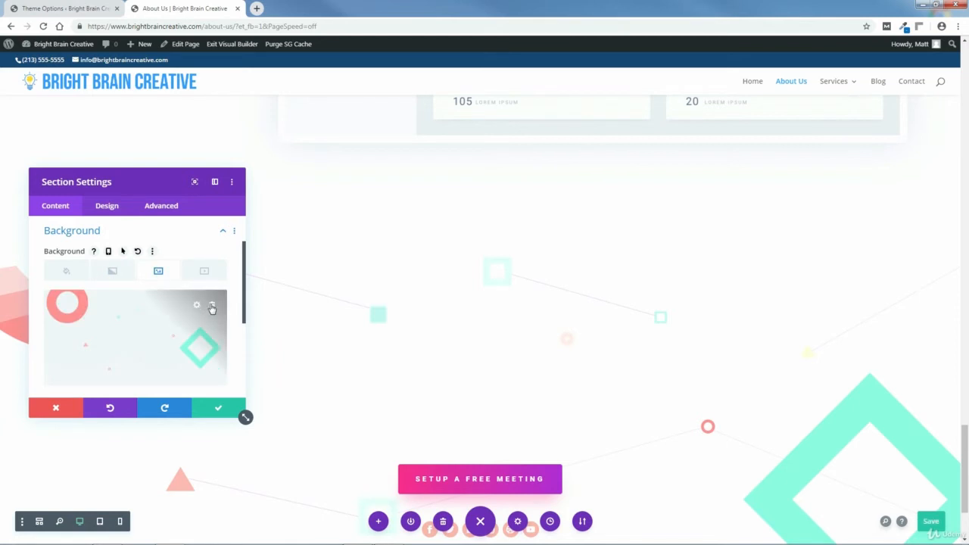
left_click(212, 307)
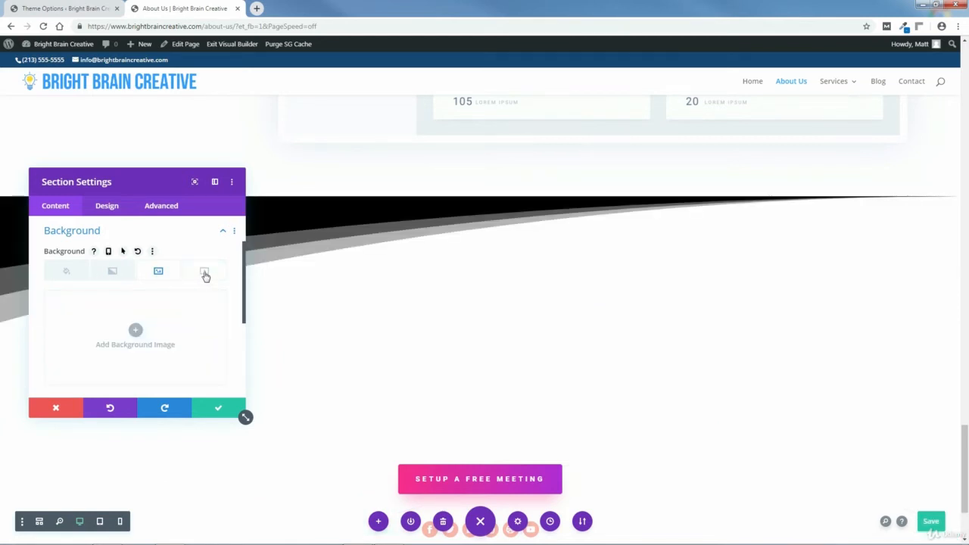
Add Bokeh_Background.mp4 from the media library as the section's MP4 background video and save the section settings
left_click(205, 274)
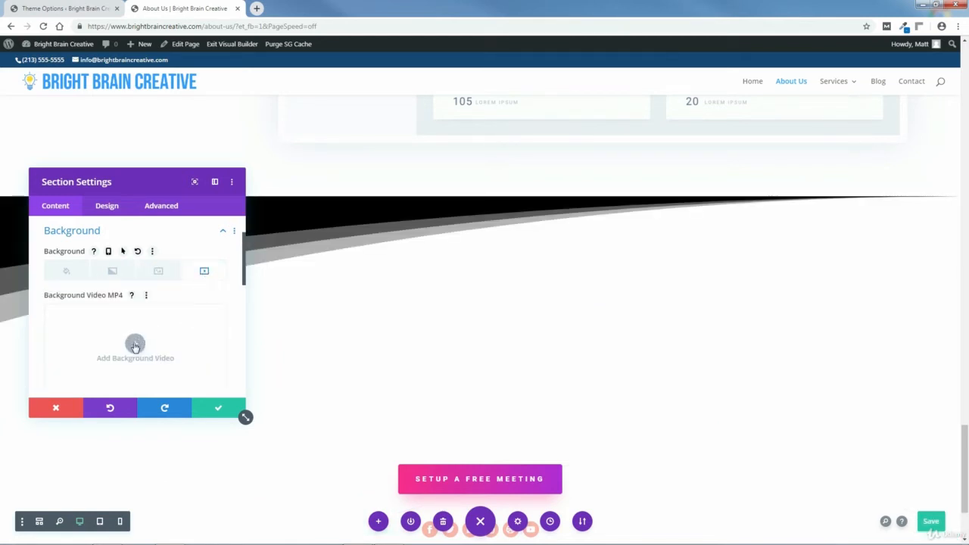
left_click(135, 345)
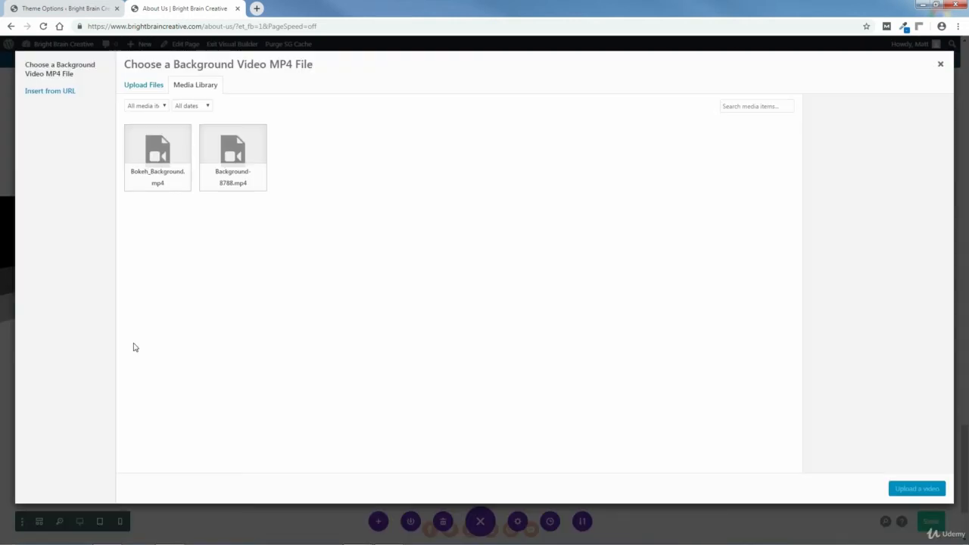
left_click(161, 159)
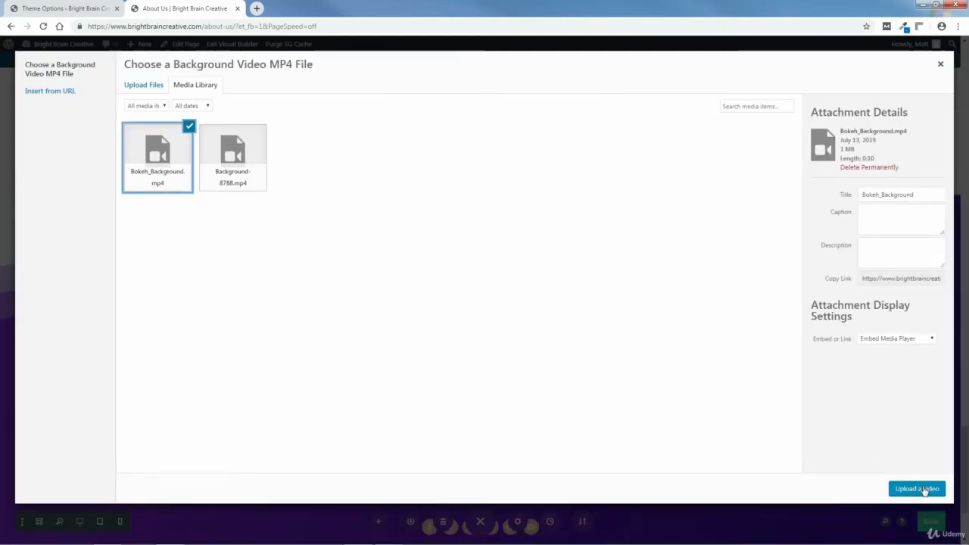
left_click(917, 489)
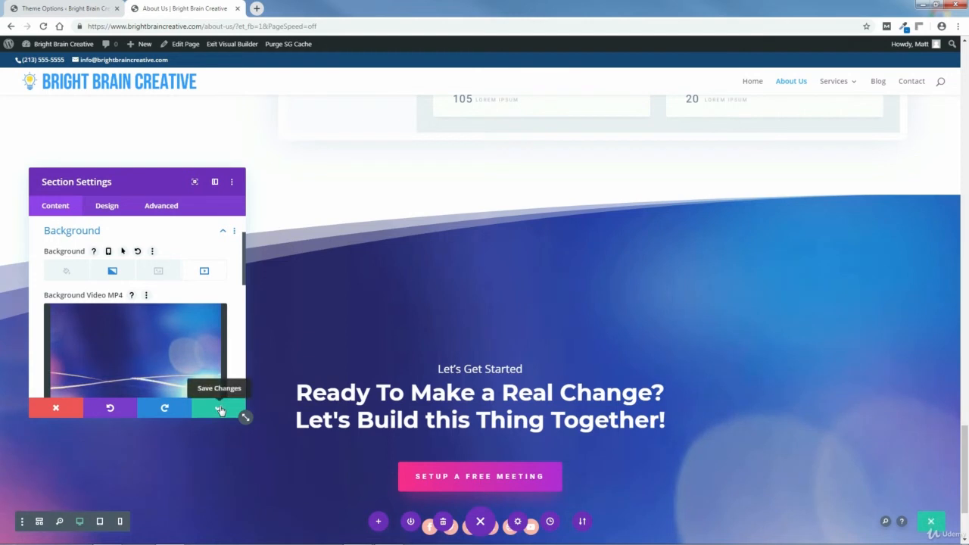
left_click(220, 410)
Insert the saved Footer section from the library below the "Ready To Make a Real Change?" section, searching for "footer"
scroll(965, 460, "down", 1)
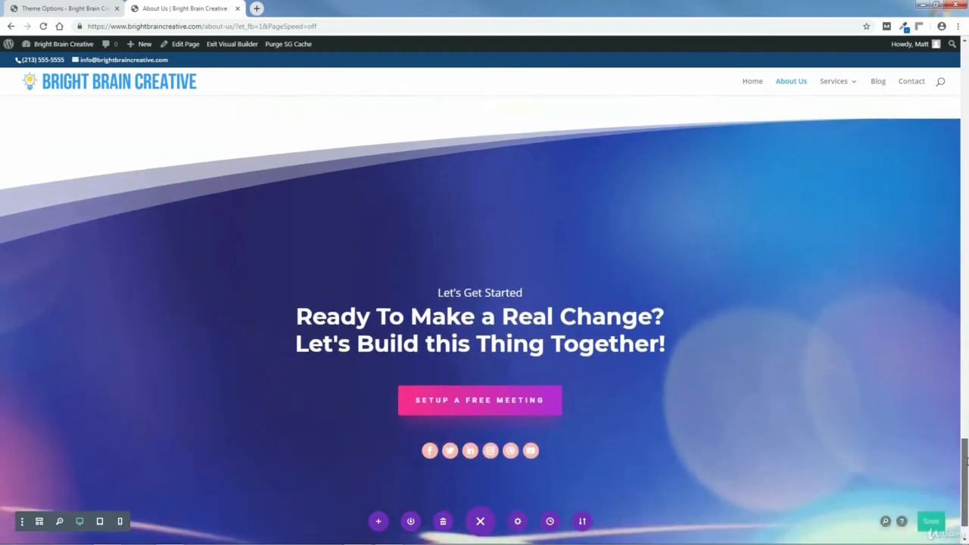
mouse_move(966, 460)
left_mouse_down()
mouse_move(966, 473)
mouse_move(965, 50)
mouse_move(965, 468)
left_mouse_up()
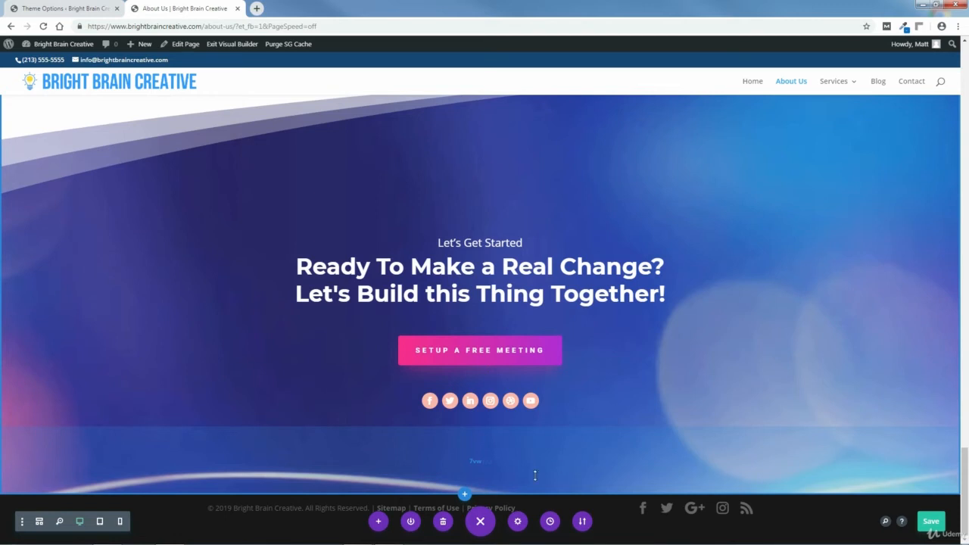
left_click(464, 496)
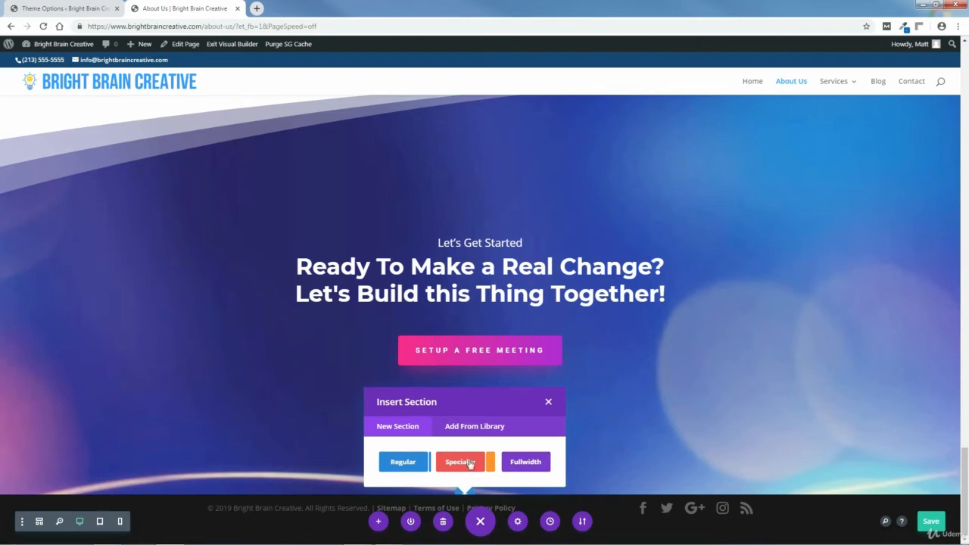
left_click(482, 427)
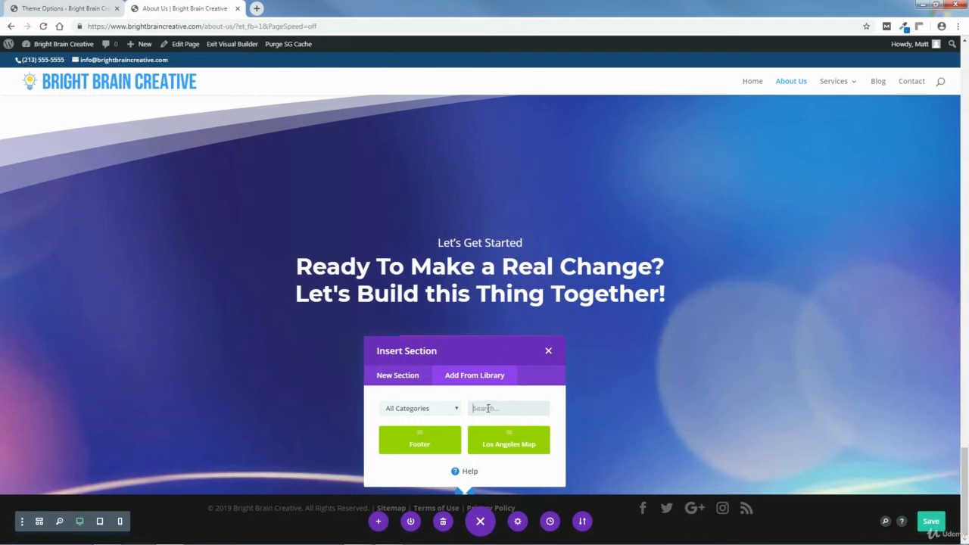
type("footer")
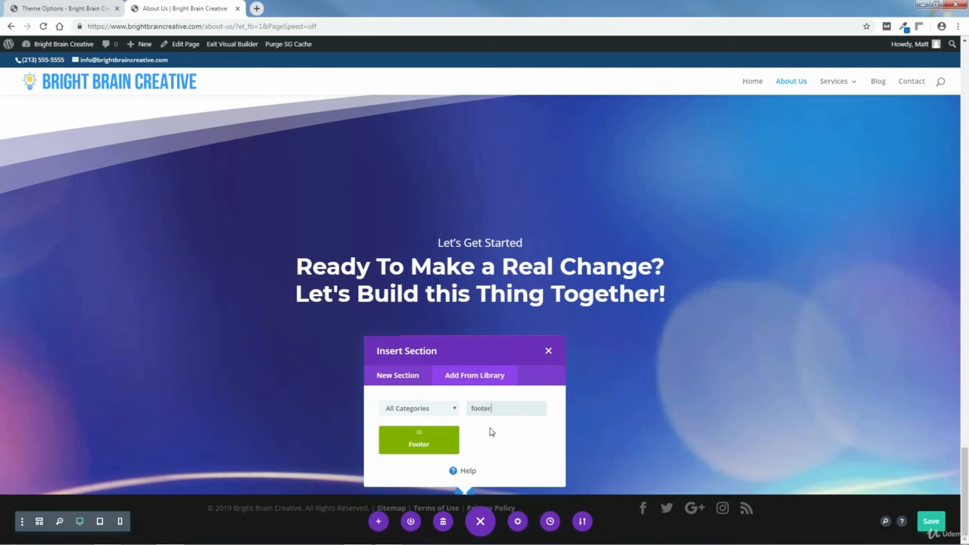
left_click(419, 446)
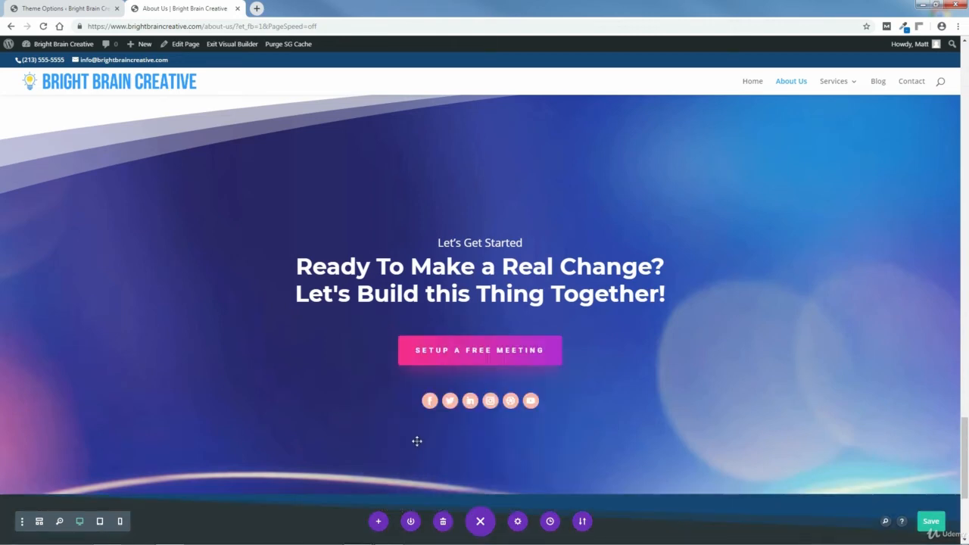
Copy the body text of the footer's ABOUT US blurb, replace it with "This section is about us." and save the blurb
scroll(965, 431, "down", 3)
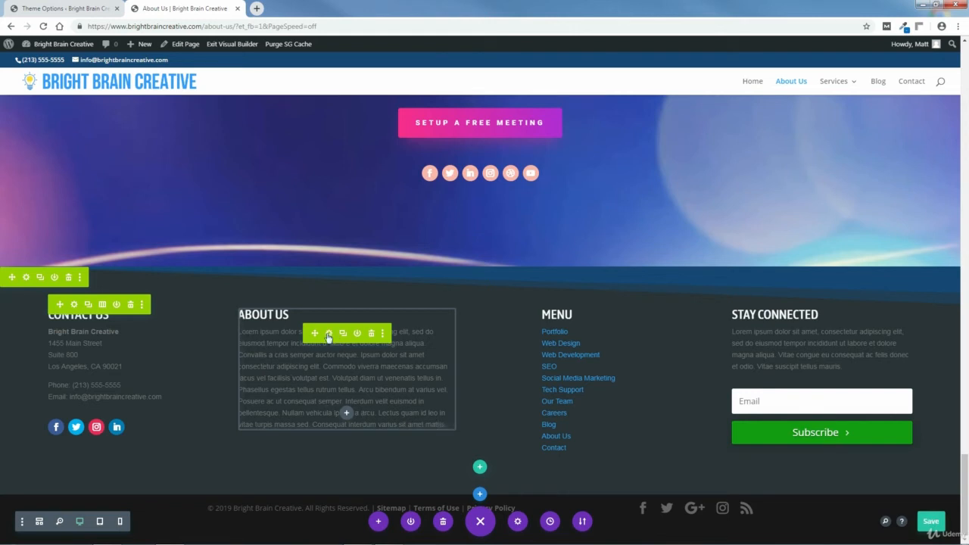
left_click(328, 333)
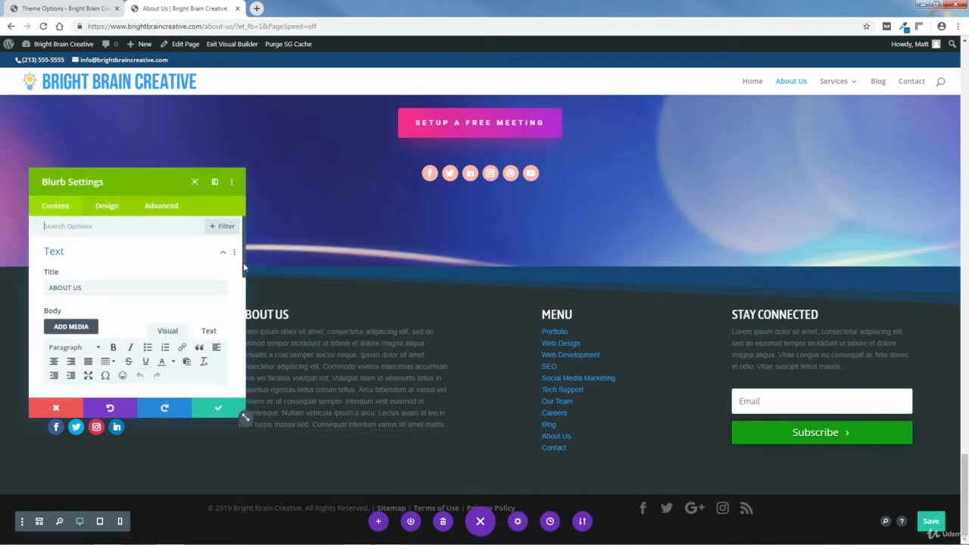
left_click_drag(244, 271, 253, 324)
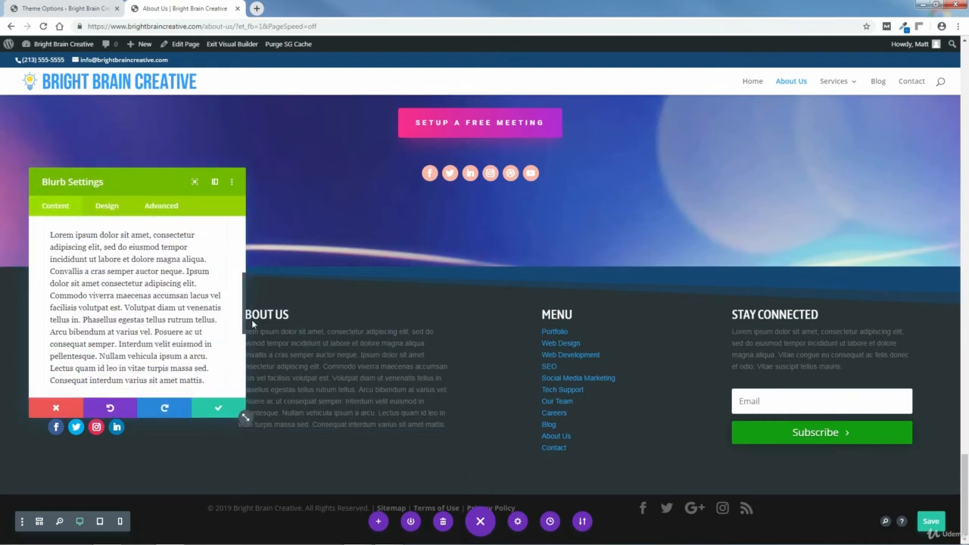
left_click_drag(204, 381, 48, 237)
right_click(108, 270)
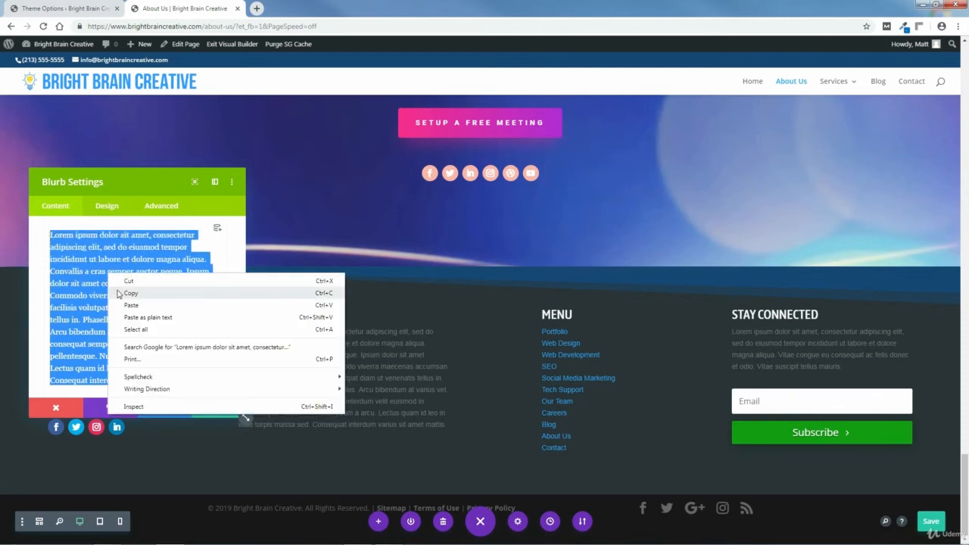
left_click(127, 293)
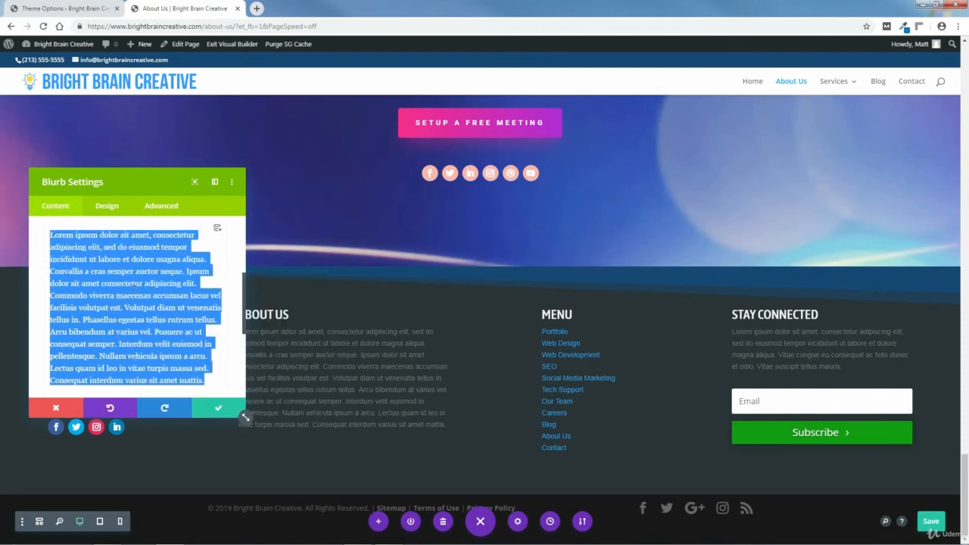
key("BackSpace")
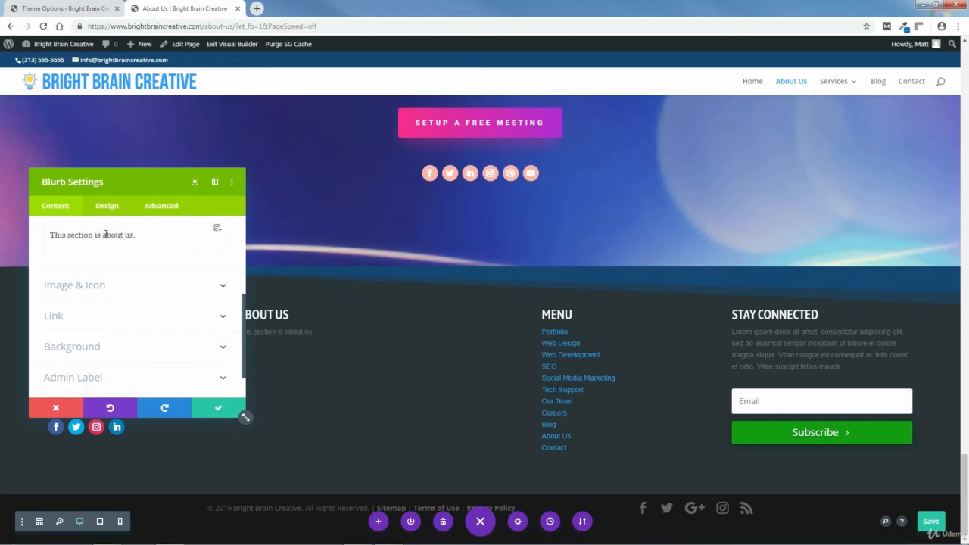
left_click(219, 407)
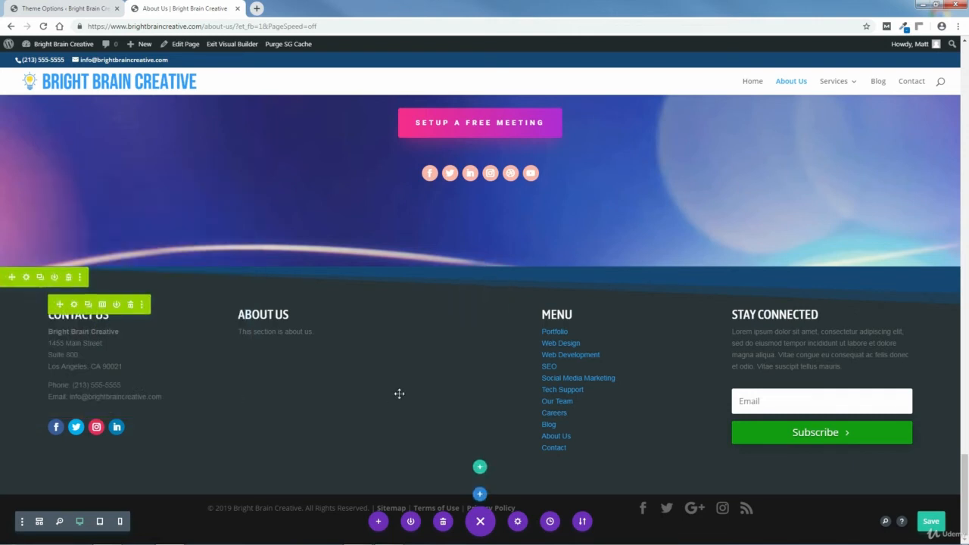
Save the About Us page, open the Home page in a separate tab and check the ABOUT US text in its footer
left_click(932, 521)
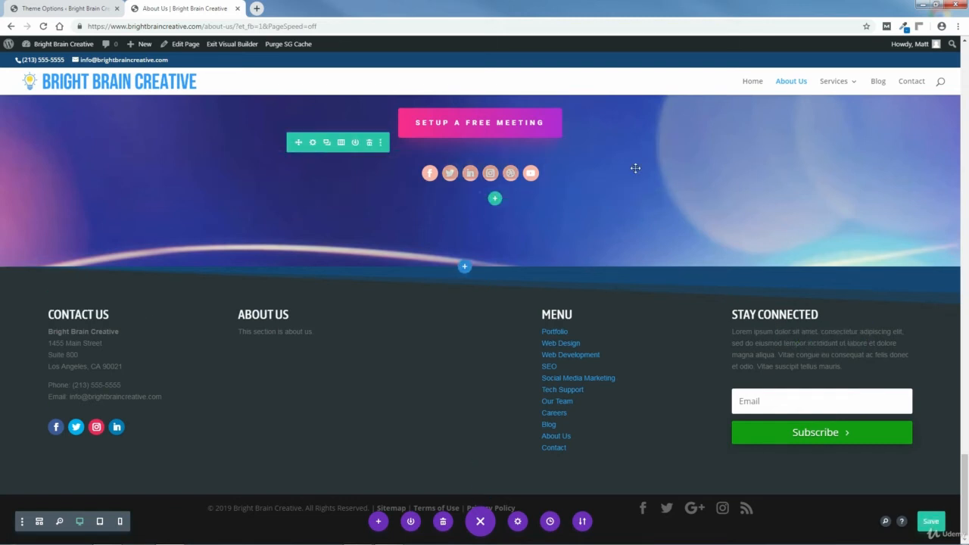
middle_click(753, 88)
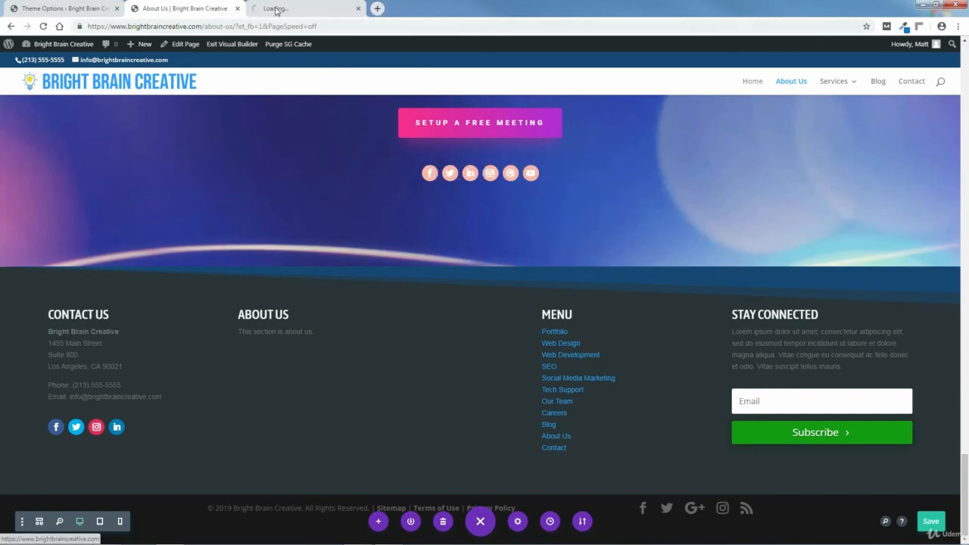
left_click_drag(275, 8, 168, 7)
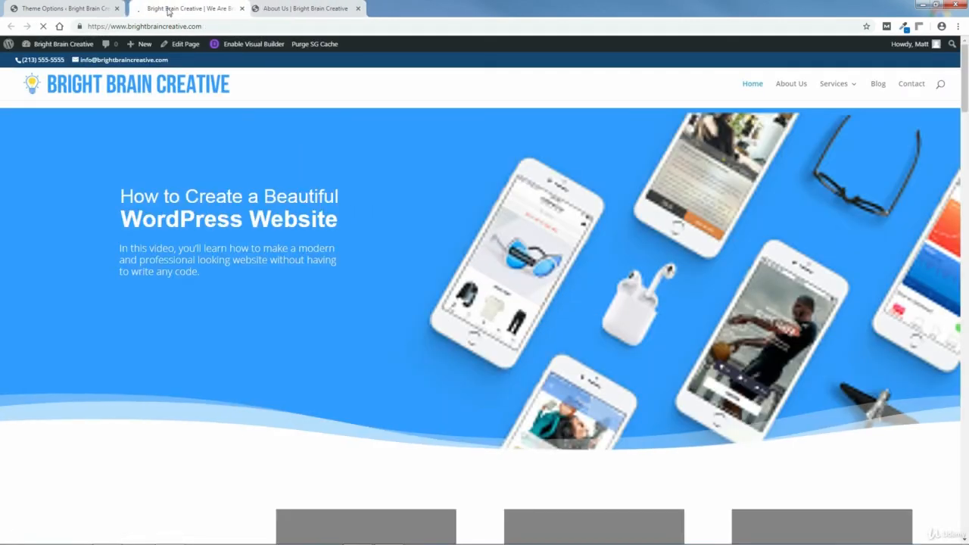
left_click_drag(966, 137, 966, 504)
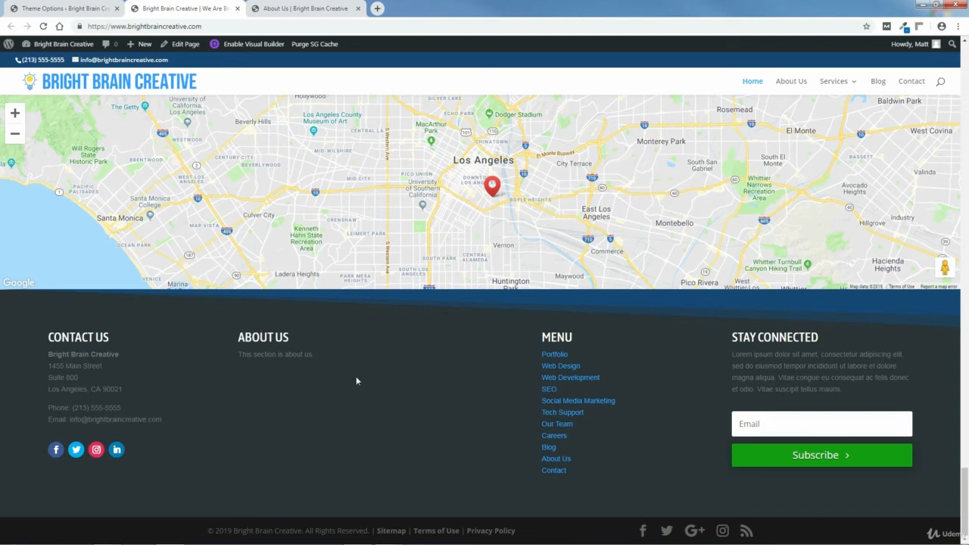
In the Home page's visual builder, replace the footer's ABOUT US blurb body with the copied text, then save the page and close its tab
left_click(253, 45)
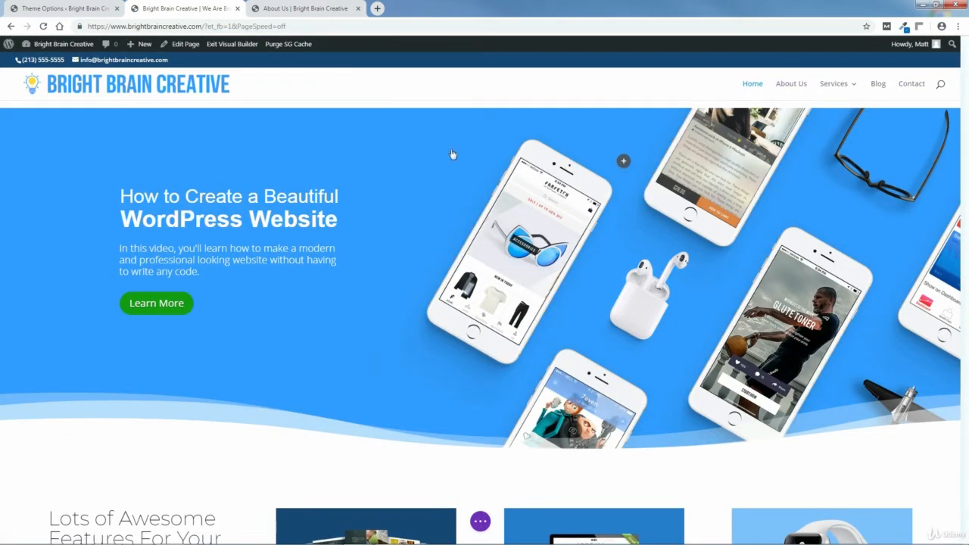
left_click_drag(966, 76, 967, 515)
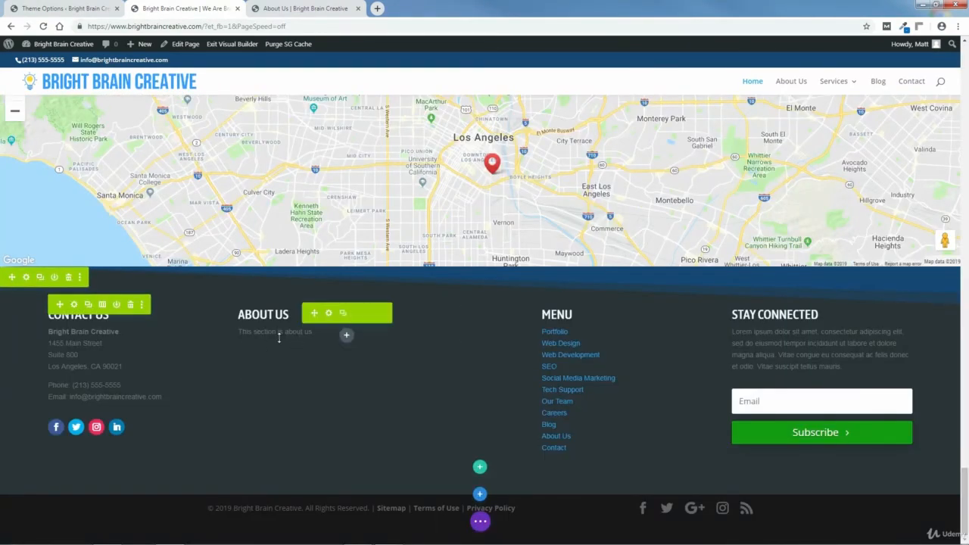
left_click(329, 314)
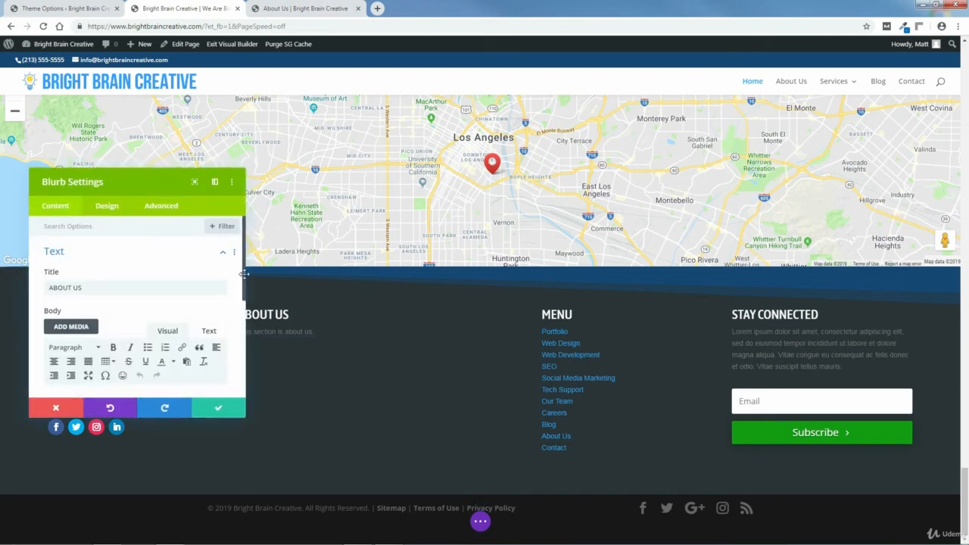
scroll(148, 301, "down", 3)
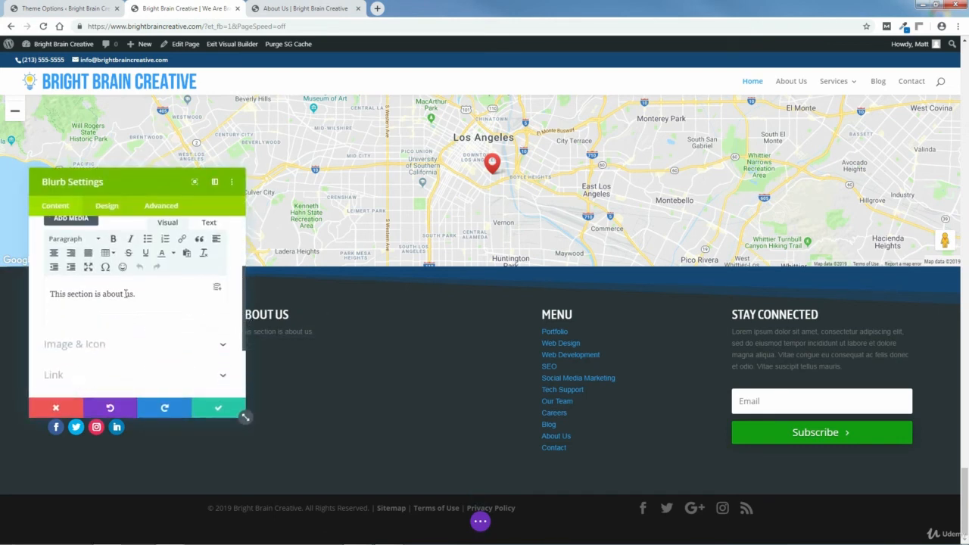
right_click(61, 297)
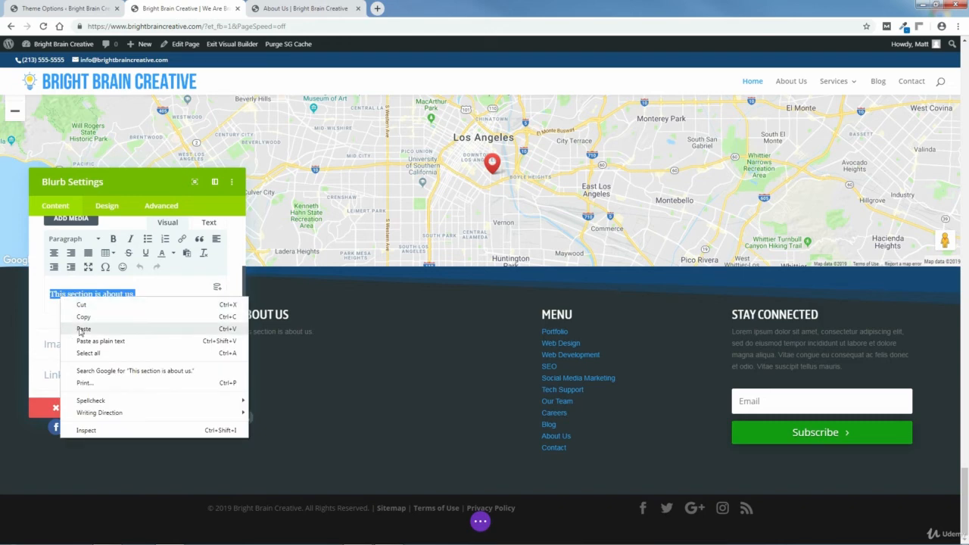
left_click(154, 328)
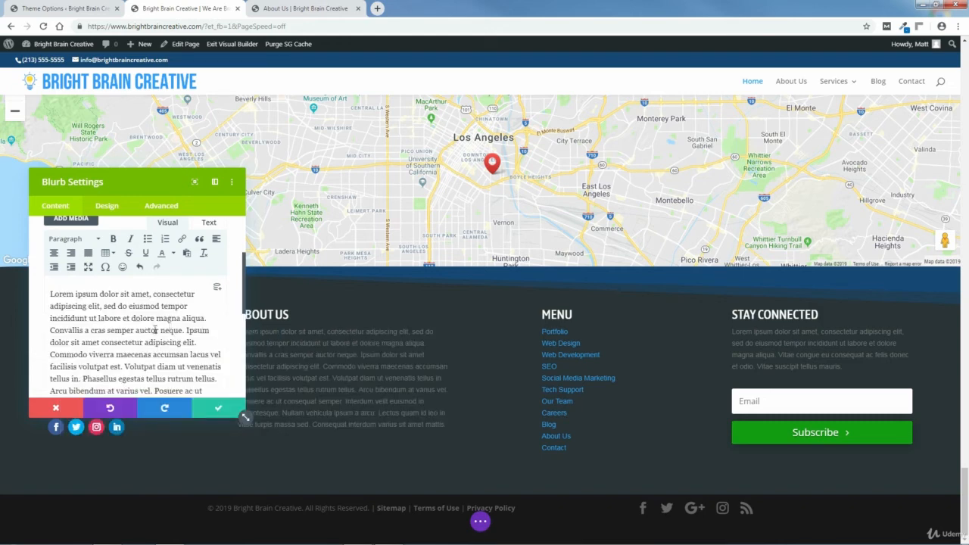
left_click(215, 409)
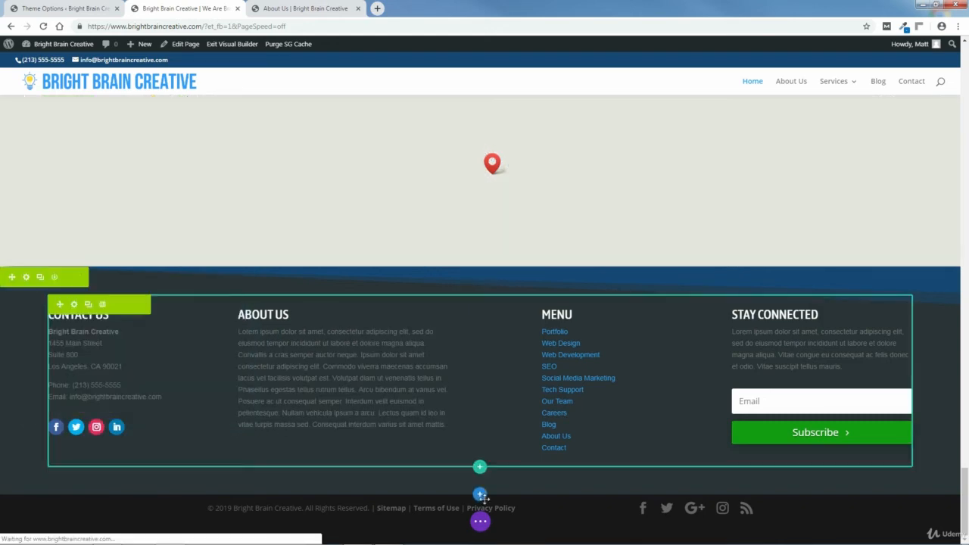
left_click(480, 521)
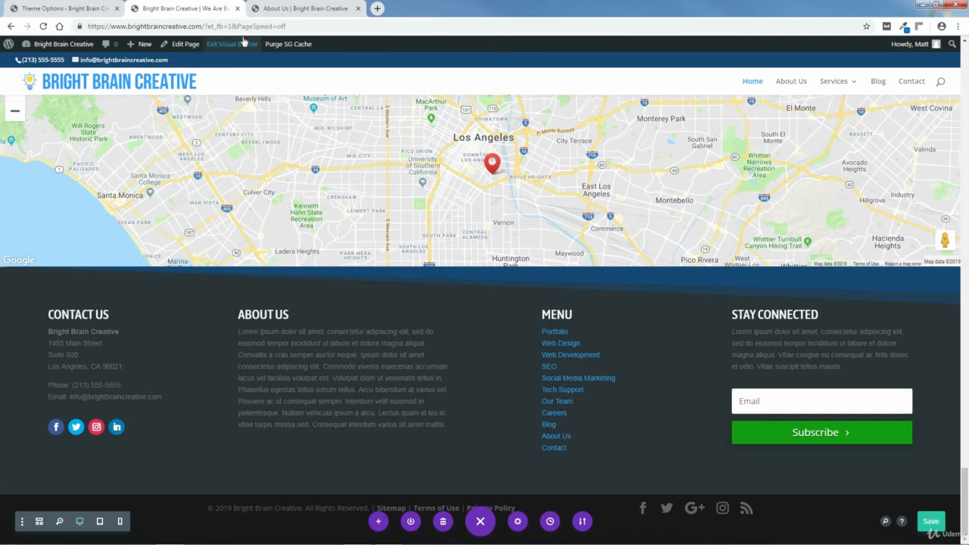
left_click(238, 9)
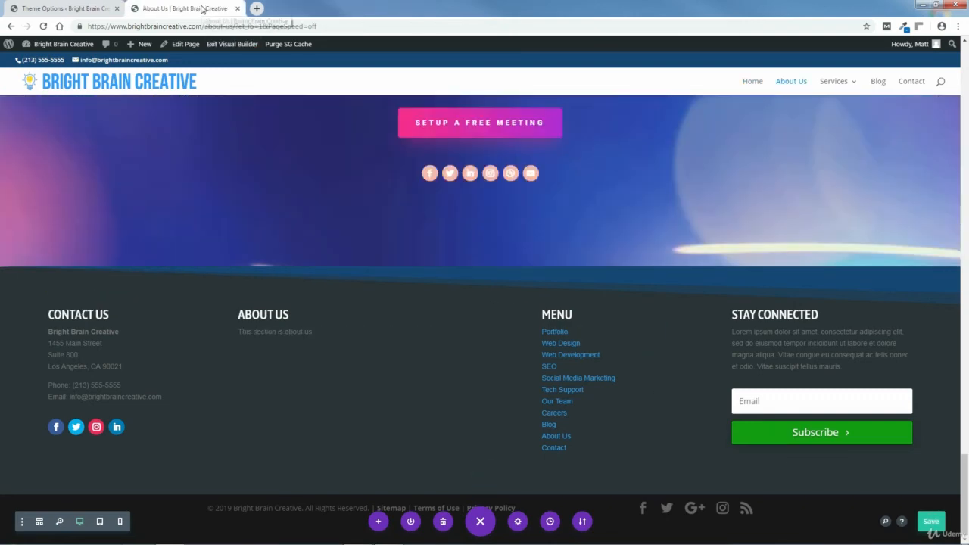
Exit the visual builder on the About Us page and review the page from its footer back up to the hero section
left_click(233, 46)
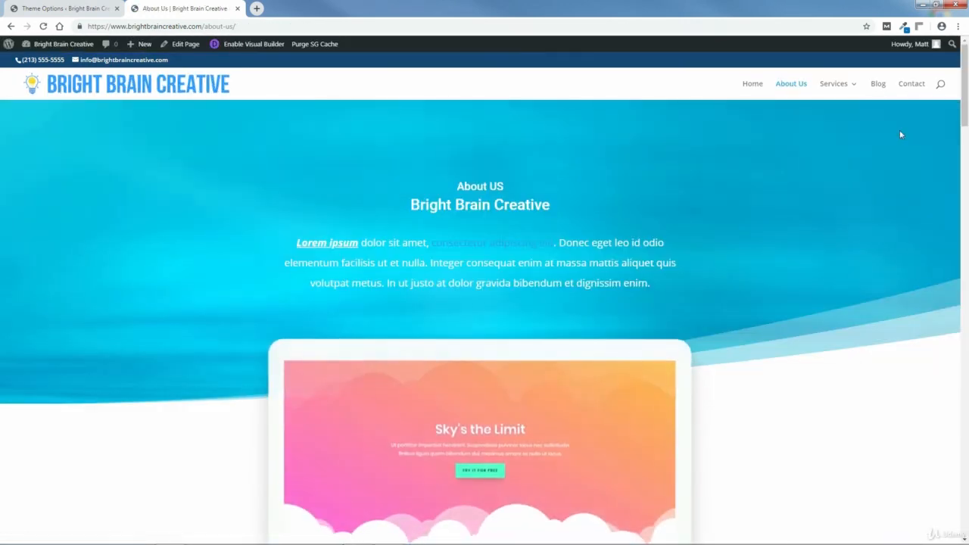
left_click_drag(966, 114, 966, 494)
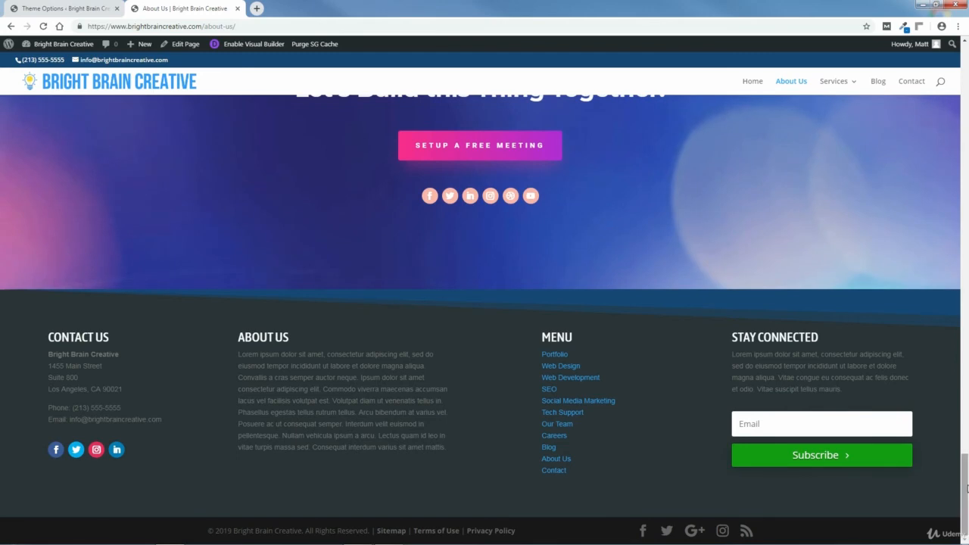
left_click_drag(965, 485, 963, 317)
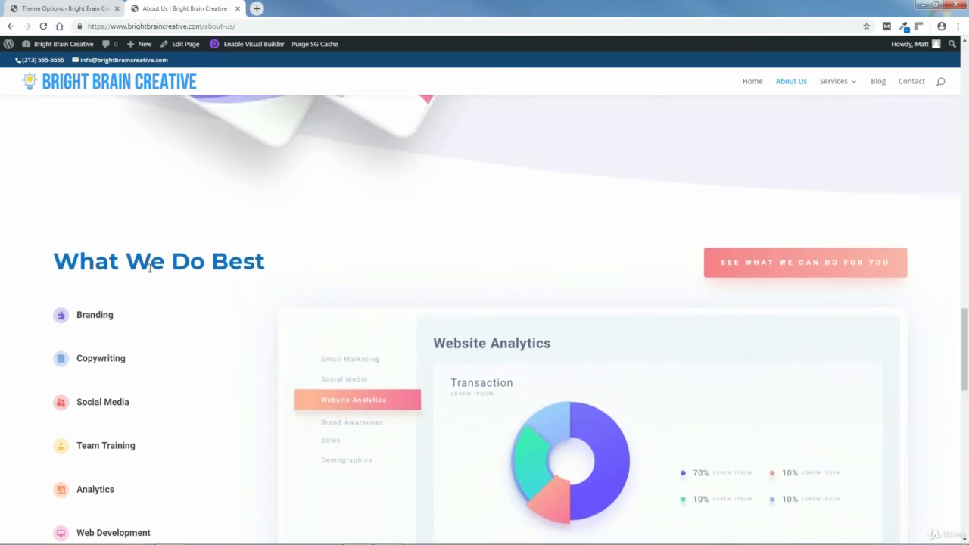
left_click_drag(963, 378, 966, 90)
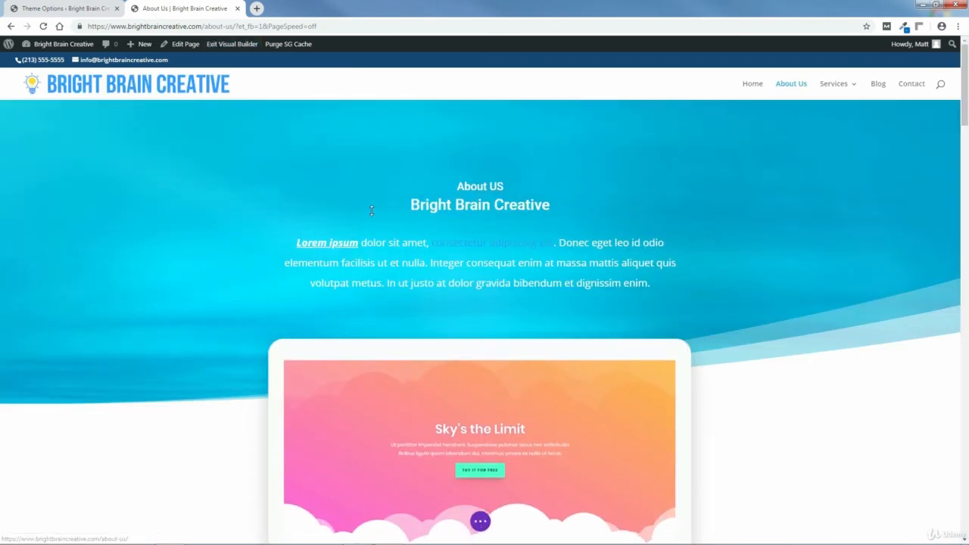
Set the H1 font of the hero's "Bright Brain Creative" heading to Montserrat with Bold weight
mouse_move(474, 210)
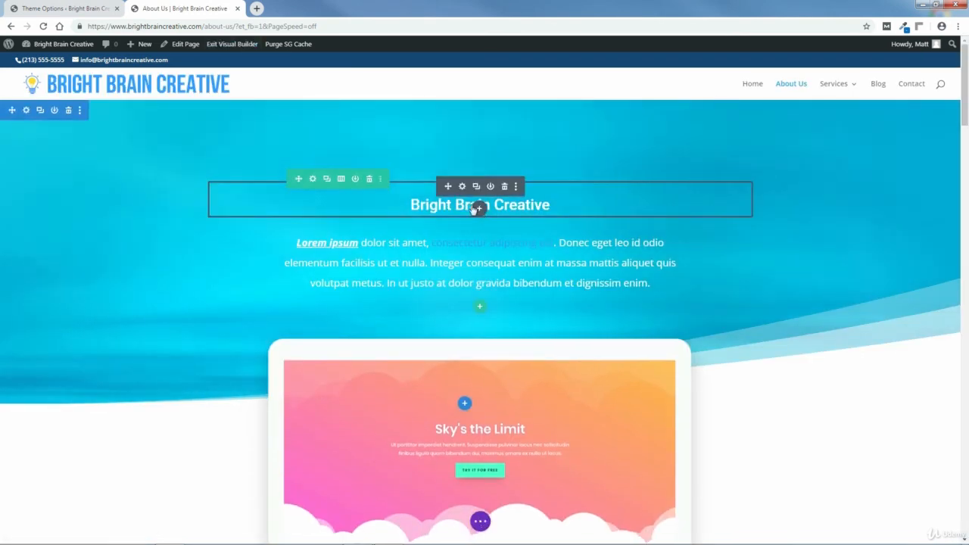
left_click(462, 187)
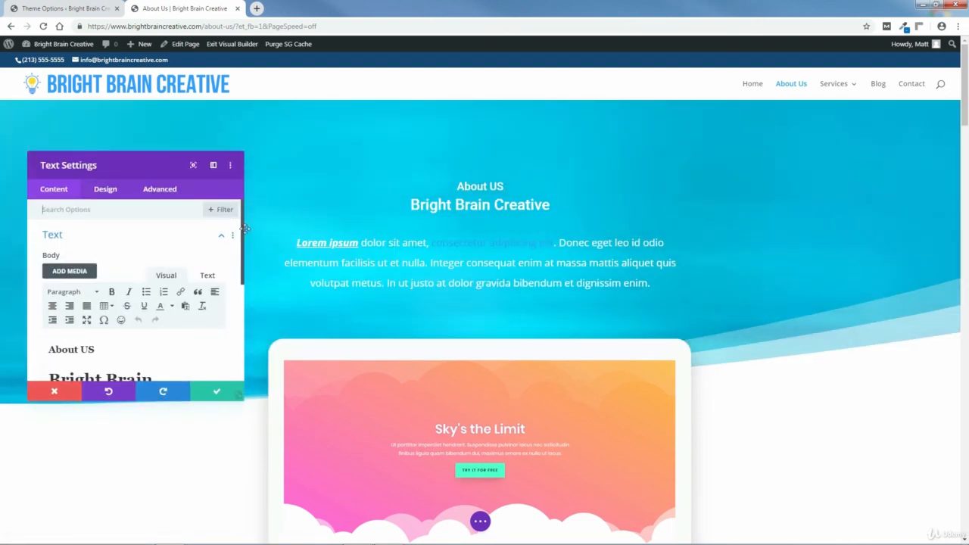
left_click_drag(244, 230, 249, 260)
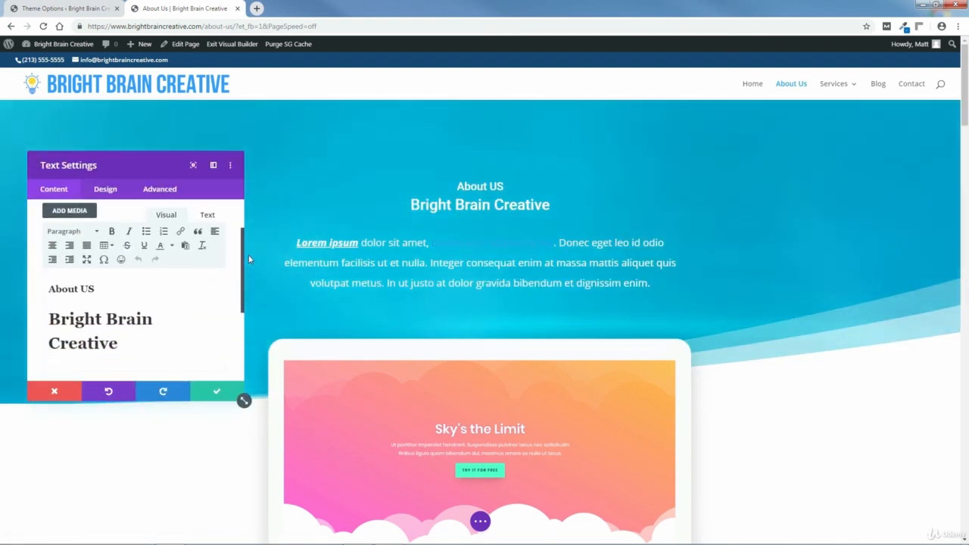
left_click_drag(125, 346, 48, 318)
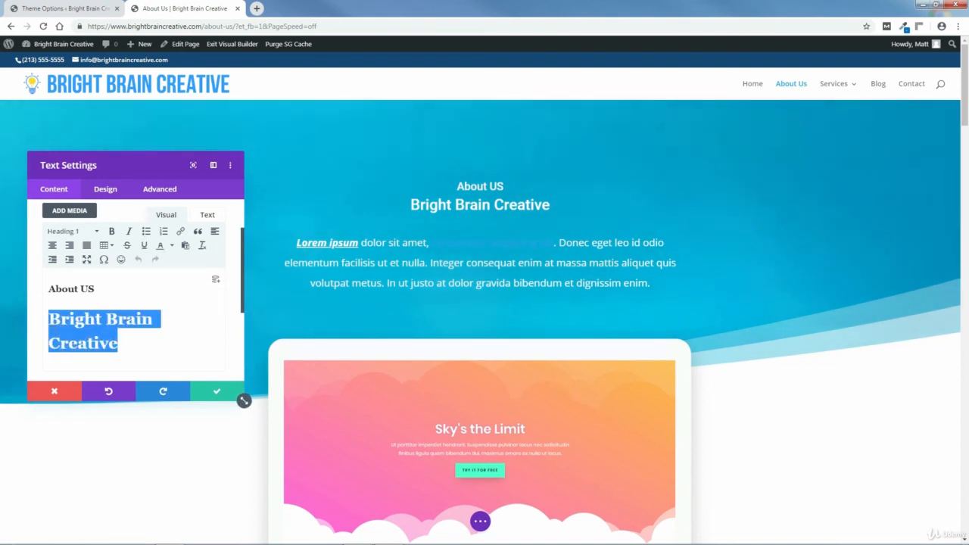
left_click(106, 189)
left_click(113, 264)
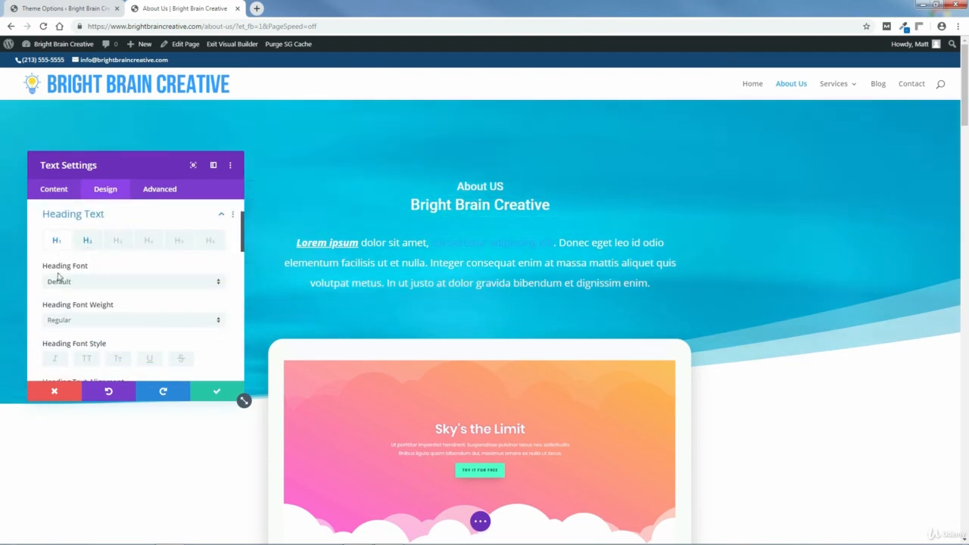
left_click(63, 283)
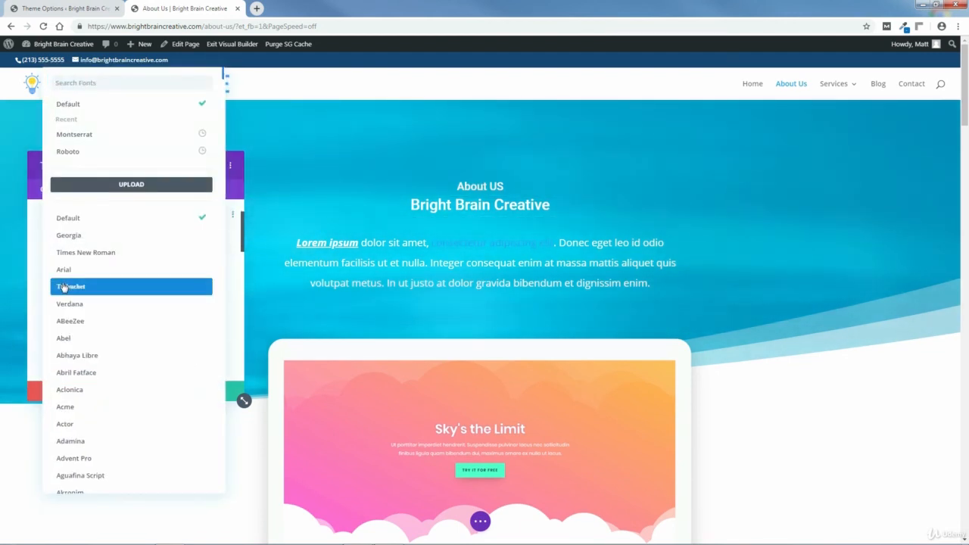
left_click(77, 136)
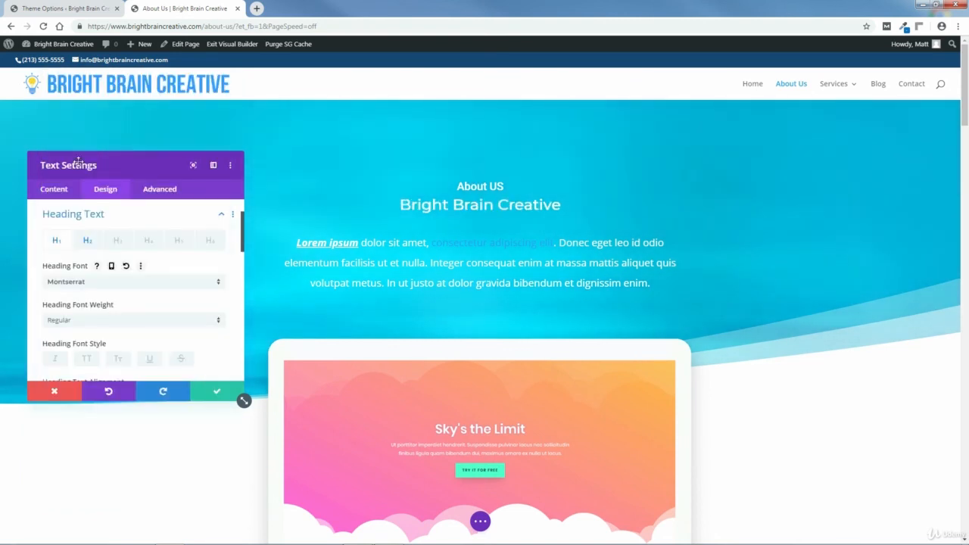
left_click(66, 324)
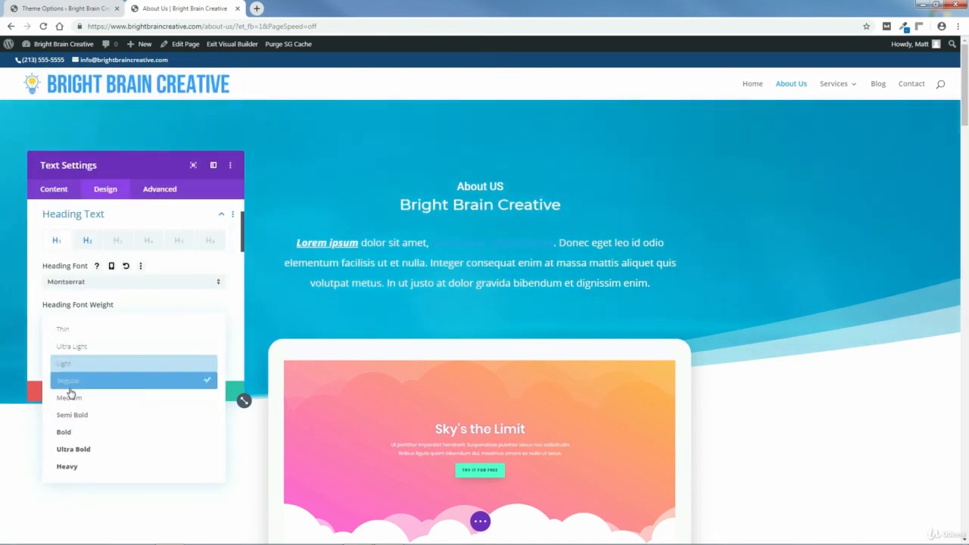
left_click(74, 429)
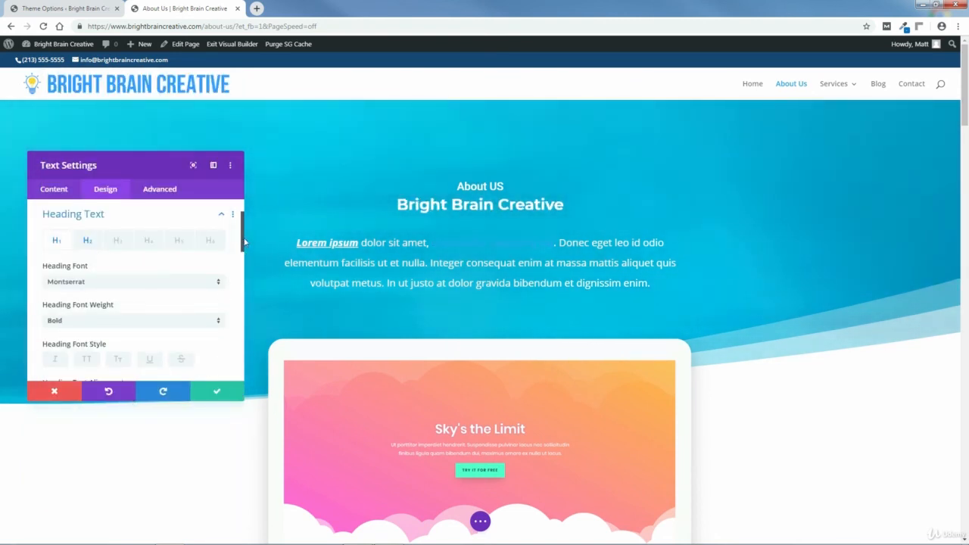
Set the H1 heading's text size to 80px and its line height to 1.2em
left_click_drag(243, 241, 252, 288)
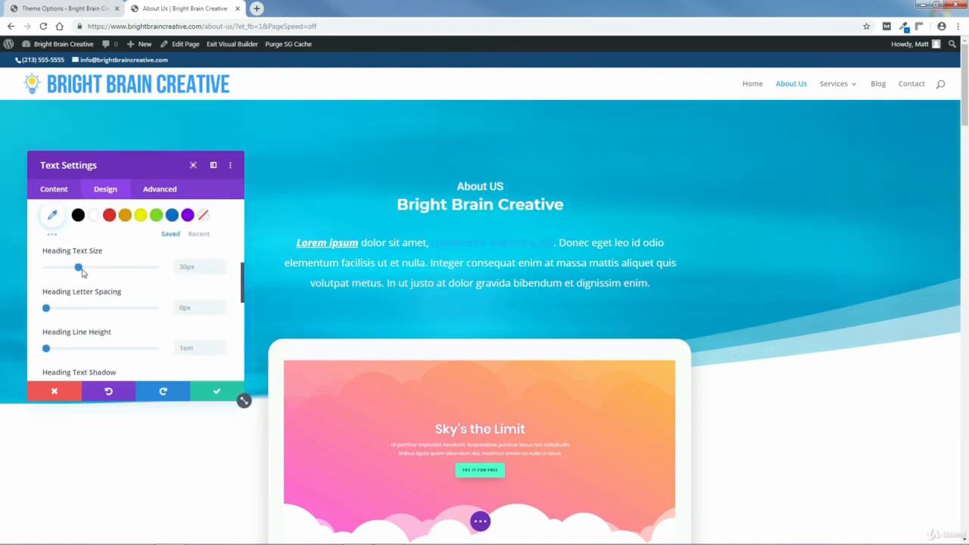
left_click_drag(80, 271, 134, 275)
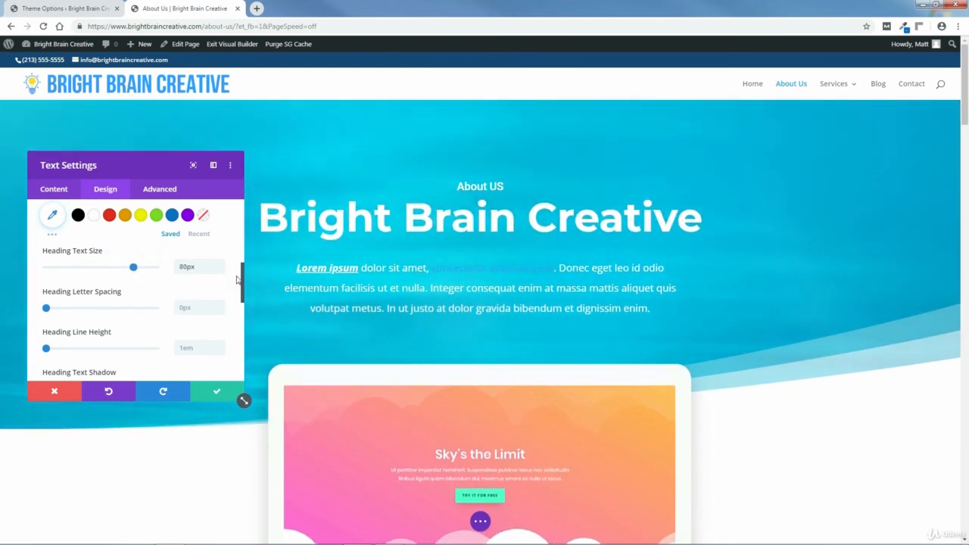
scroll(243, 280, "down", 1)
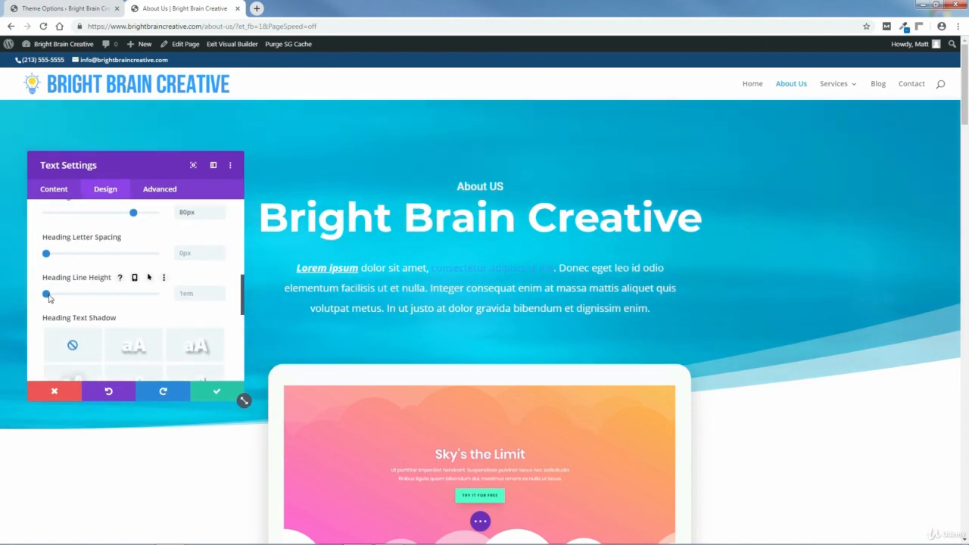
left_click_drag(47, 294, 52, 295)
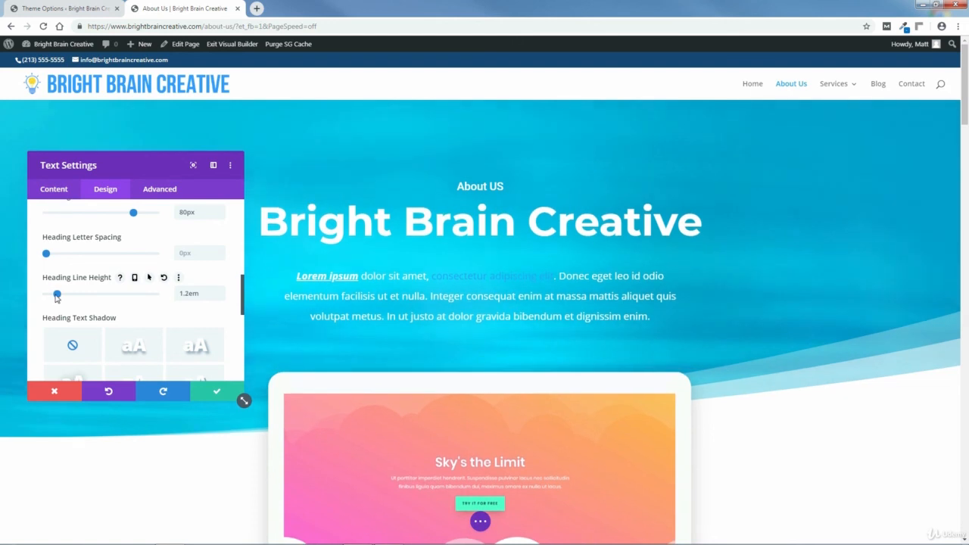
left_click_drag(54, 298, 57, 294)
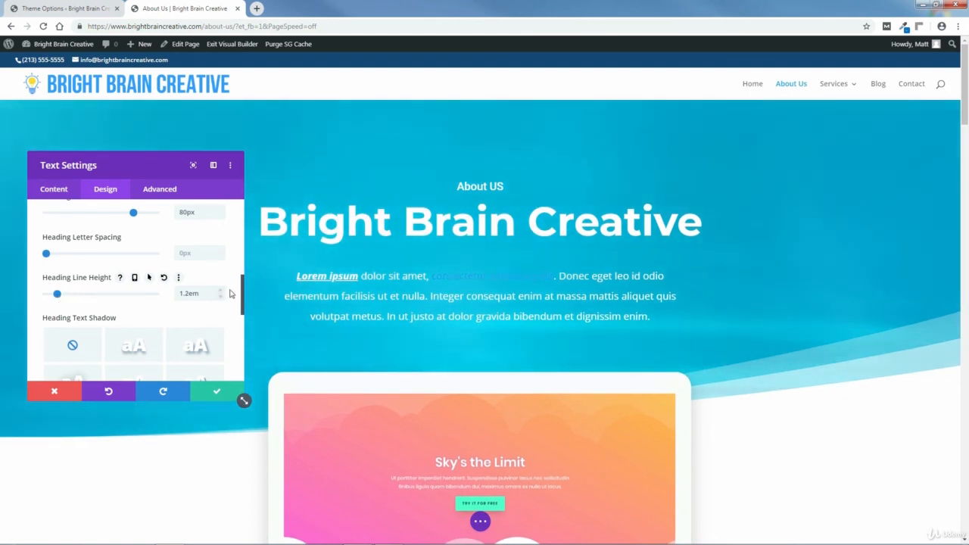
Check which heading level the hero's "About US" line uses, and set the H3 heading font to Roboto
left_click_drag(242, 295, 244, 206)
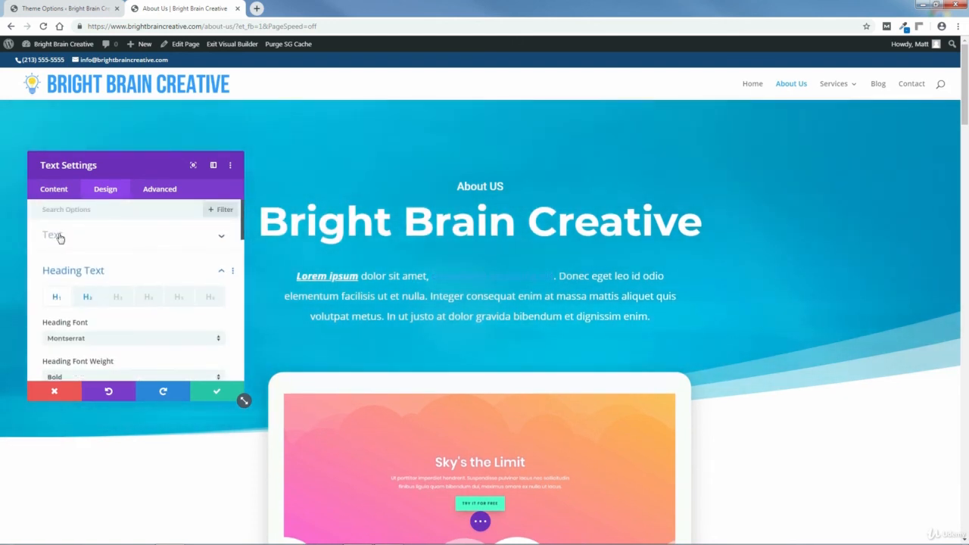
left_click(54, 190)
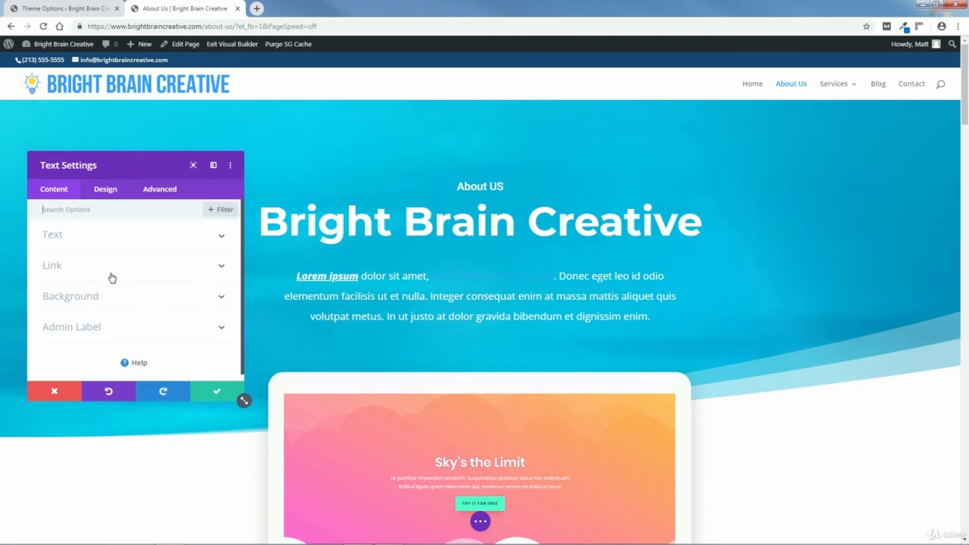
left_click(221, 247)
left_click_drag(242, 257, 243, 280)
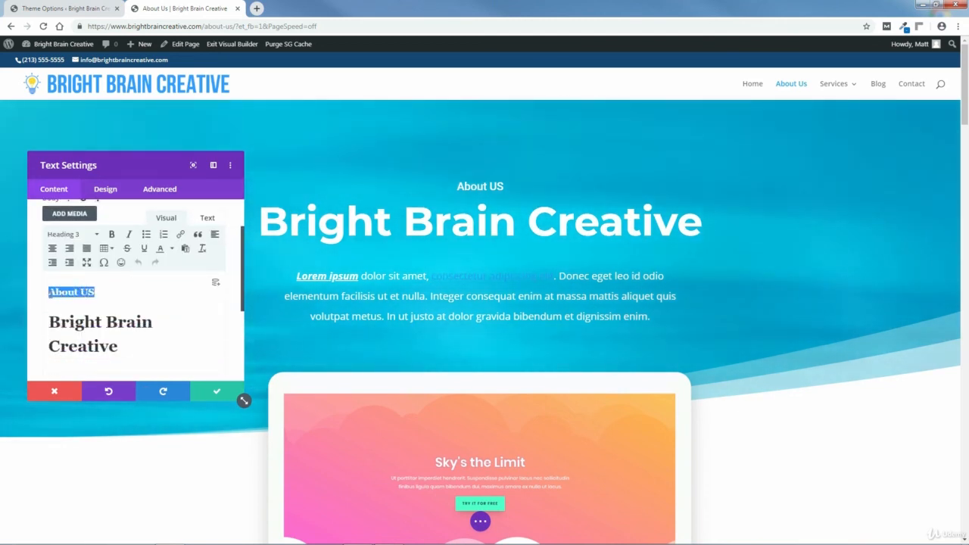
left_click(106, 190)
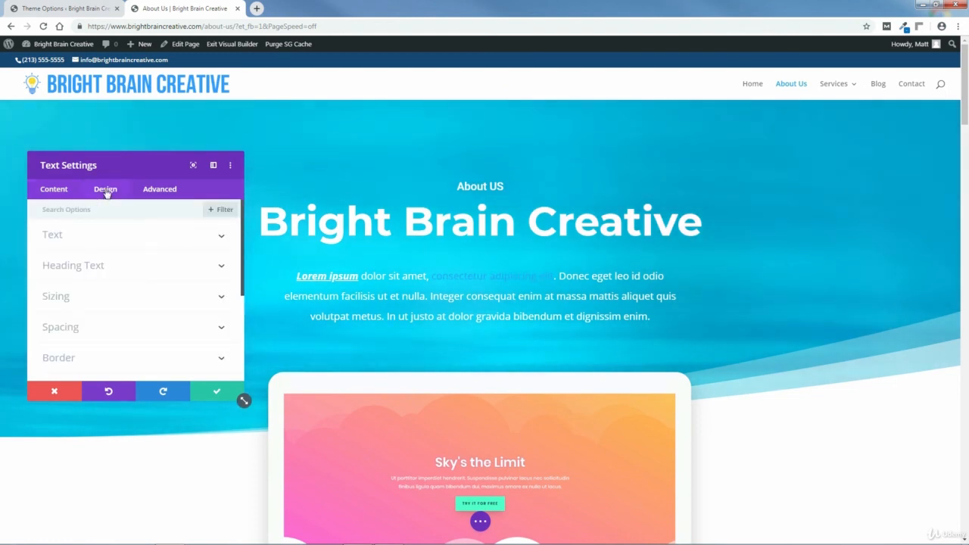
left_click(93, 265)
left_click(118, 242)
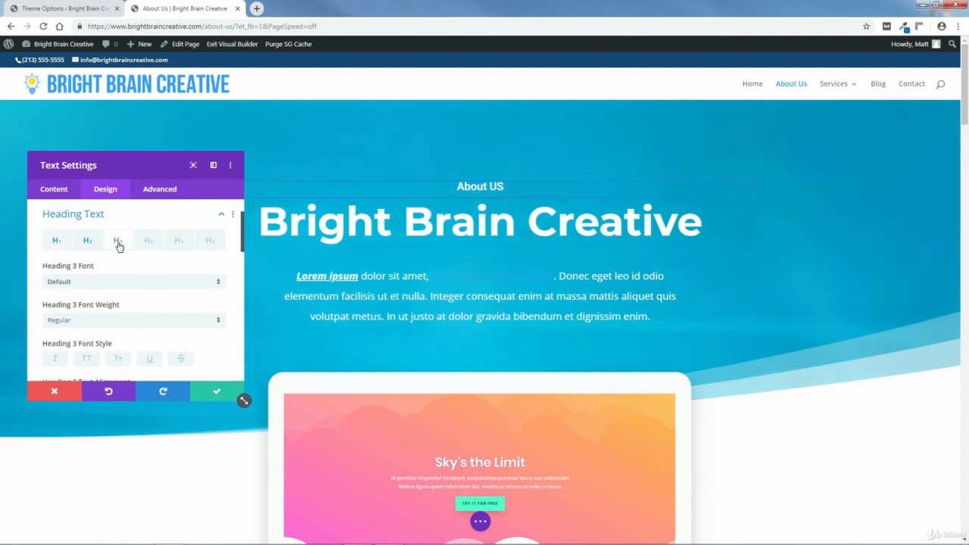
left_click(78, 283)
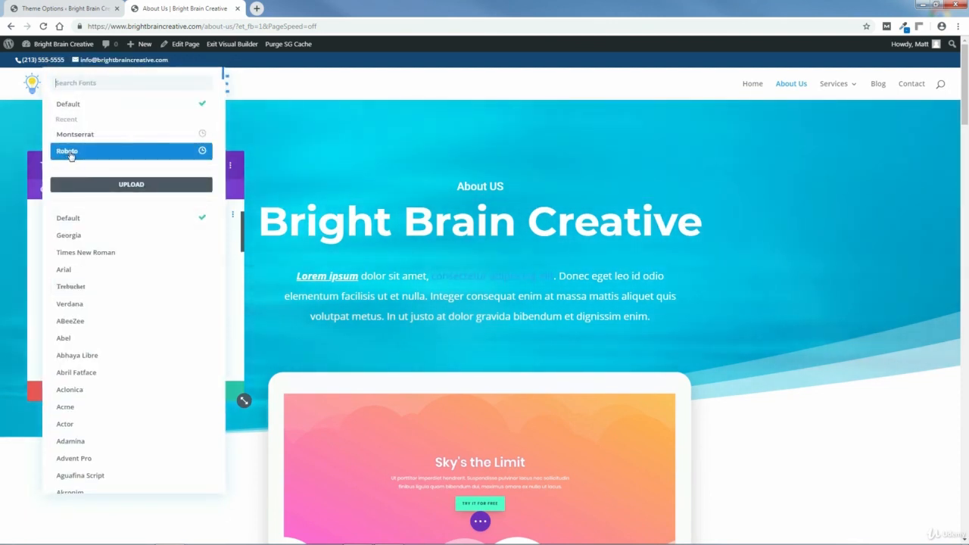
left_click(69, 151)
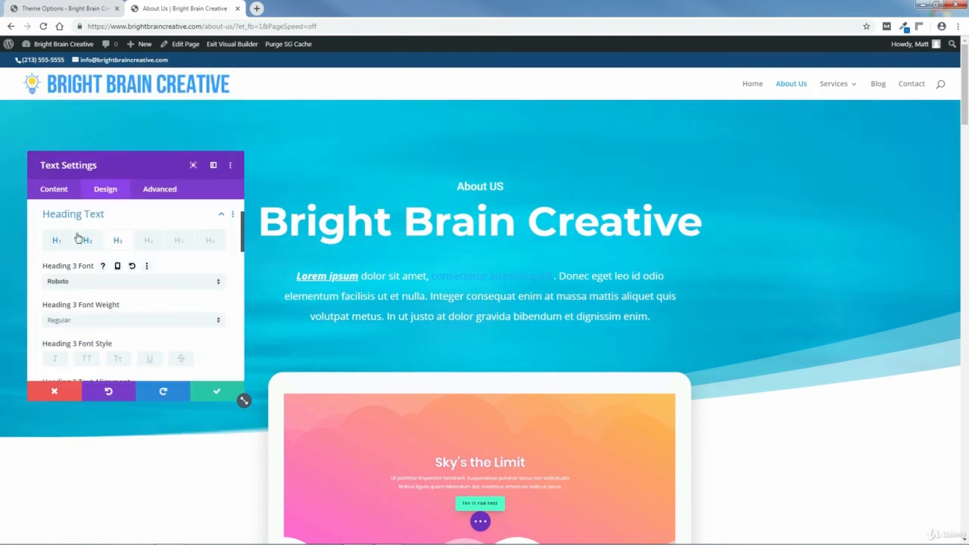
Give the hero's H3 "About US" heading a Bold font weight and the all-uppercase font style
left_click(63, 321)
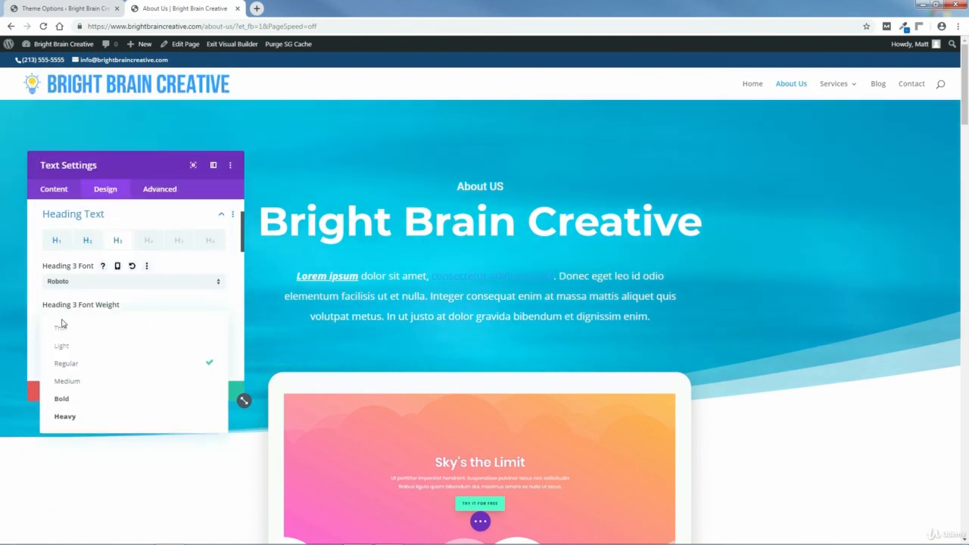
left_click(64, 398)
left_click_drag(243, 242, 237, 268)
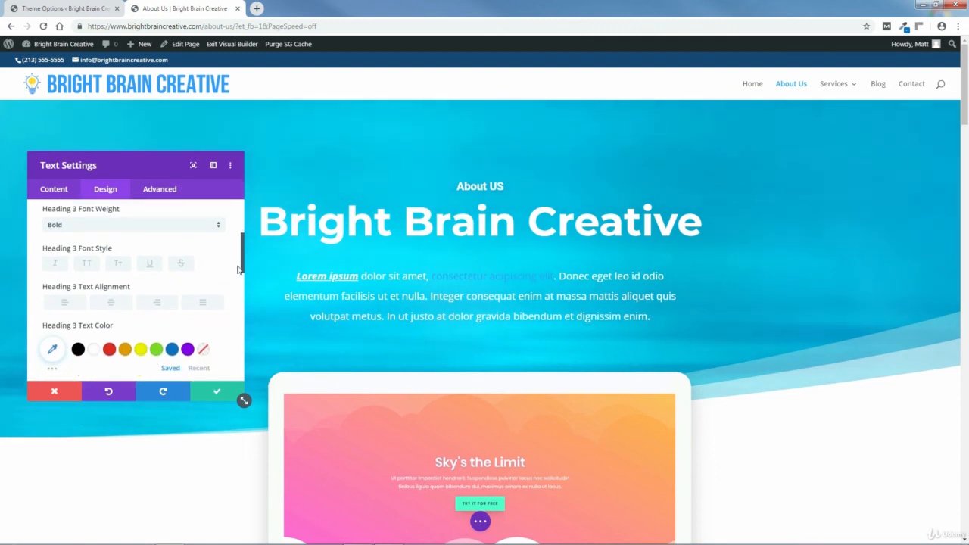
left_click(87, 264)
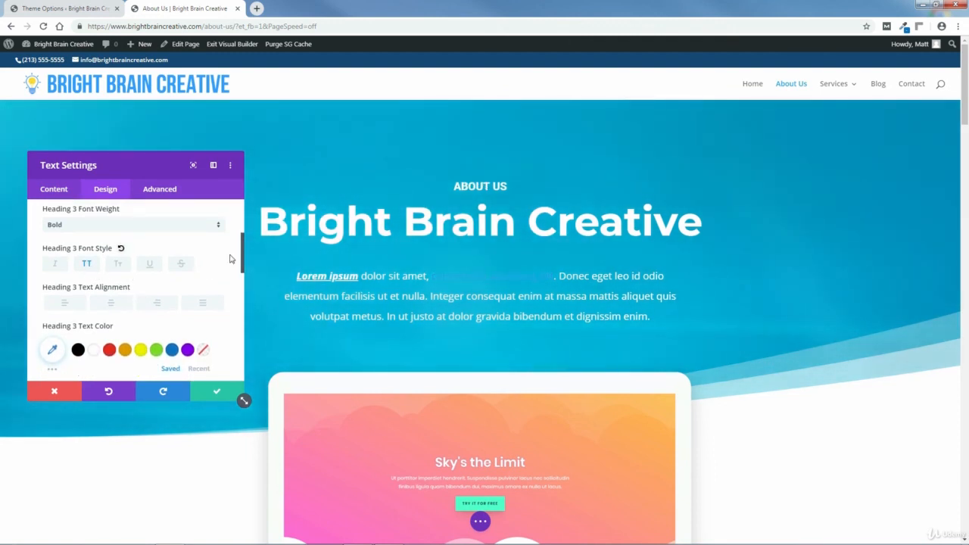
Set the text size of the hero's H3 "About US" heading to 24px
left_click_drag(243, 258, 245, 288)
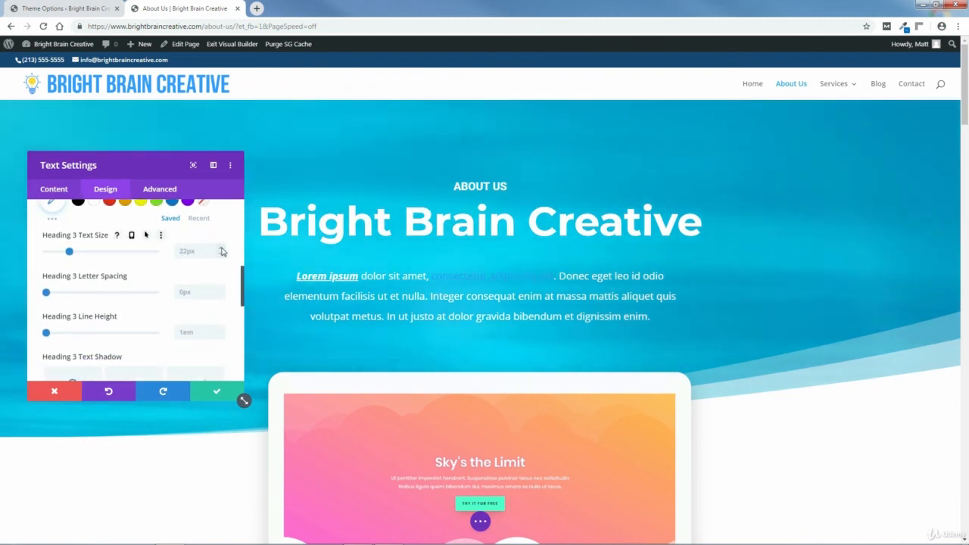
left_click(222, 249)
left_click(222, 249)
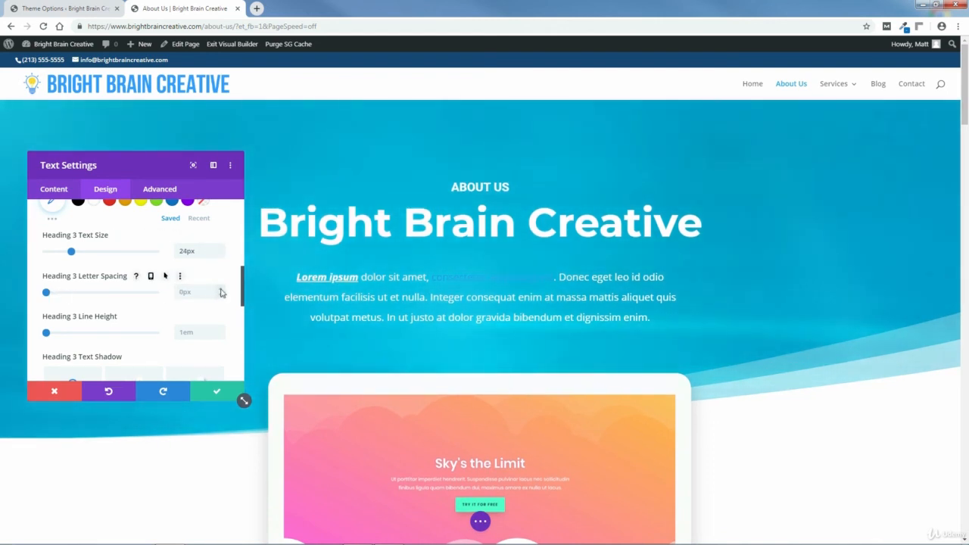
Set the letter spacing of the hero's H3 "About US" heading to 10px
left_click(221, 290)
left_click(221, 290)
left_click(221, 290)
left_click(221, 290)
left_click(221, 290)
left_click(221, 290)
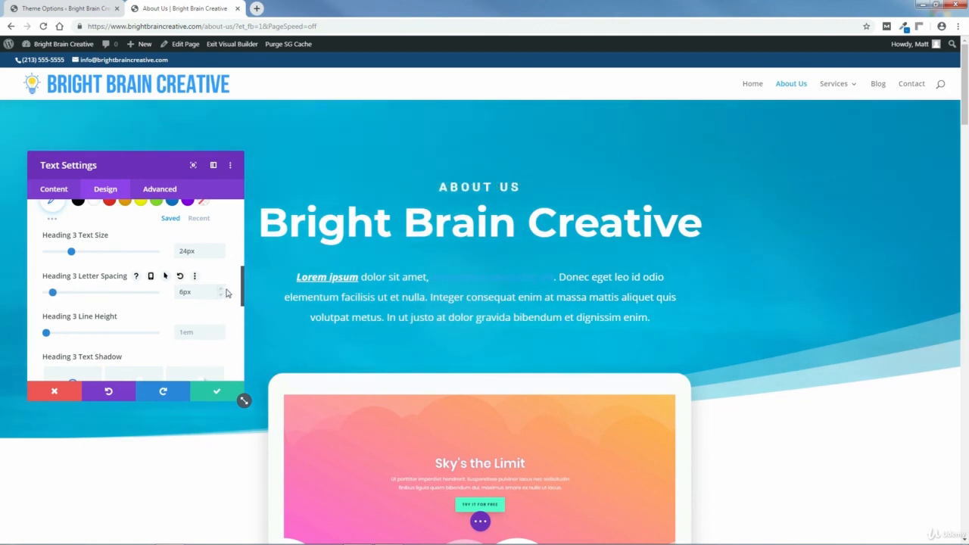
left_click(221, 291)
left_click(221, 291)
left_click(221, 290)
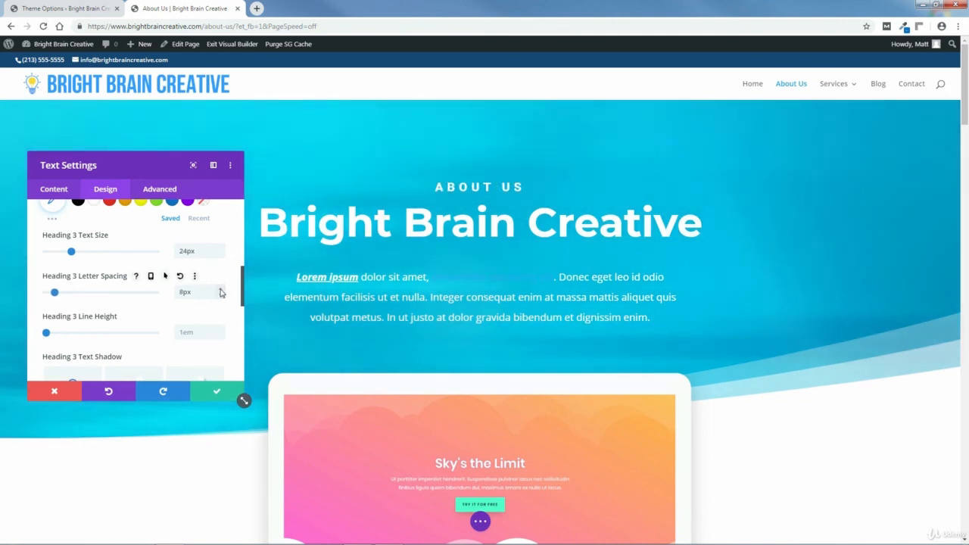
left_click(221, 290)
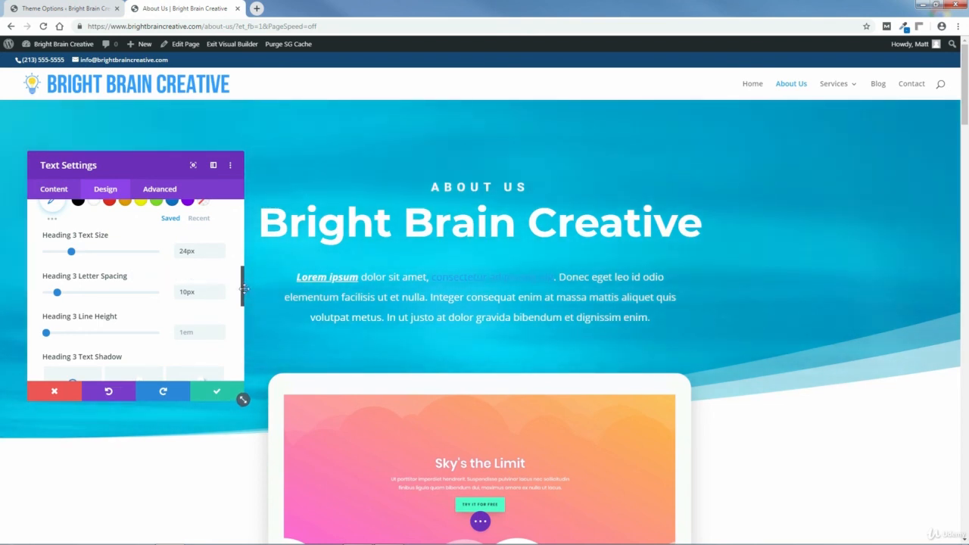
Set the line height of the hero's H3 "About US" heading to 2em
left_click_drag(244, 292, 245, 306)
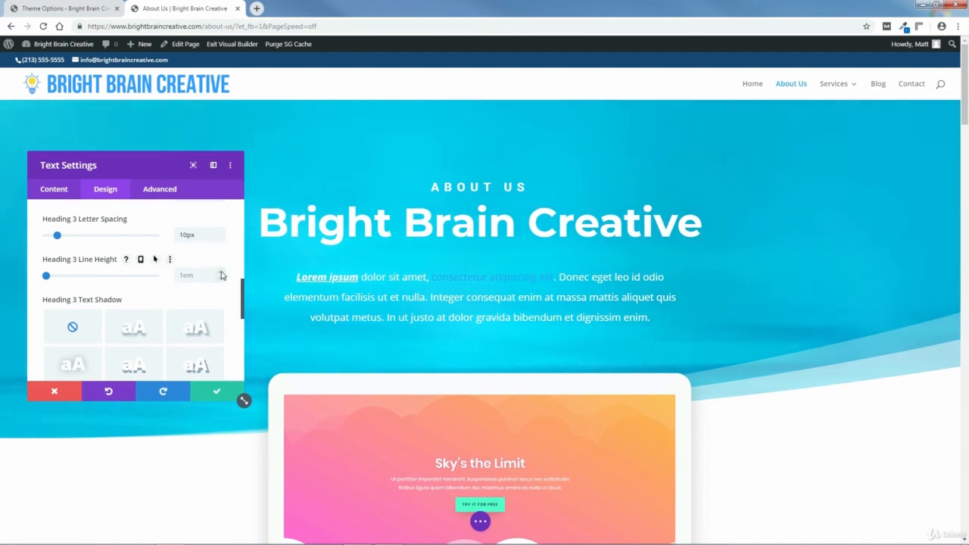
left_click(221, 272)
left_click(222, 275)
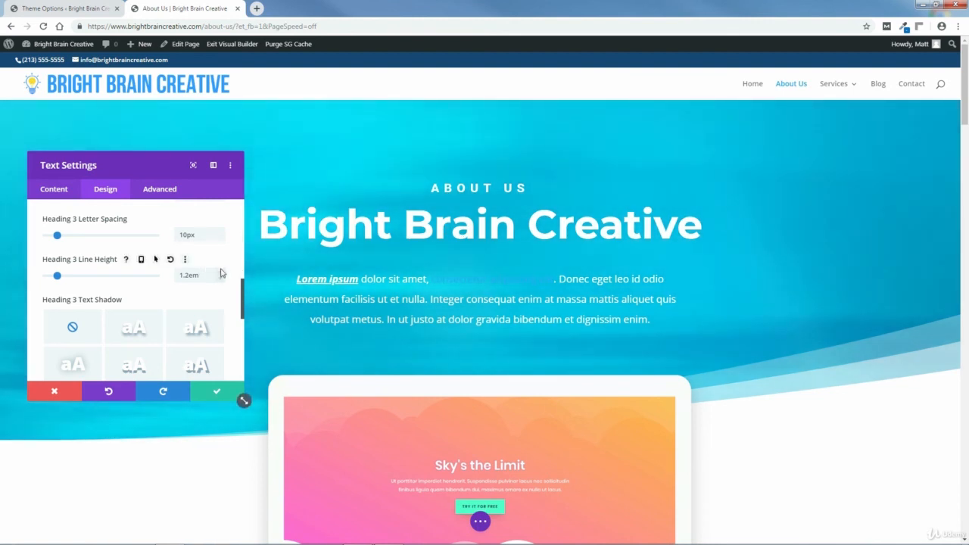
left_click(221, 273)
left_click(221, 273)
left_click(222, 273)
left_click(222, 273)
left_click(222, 274)
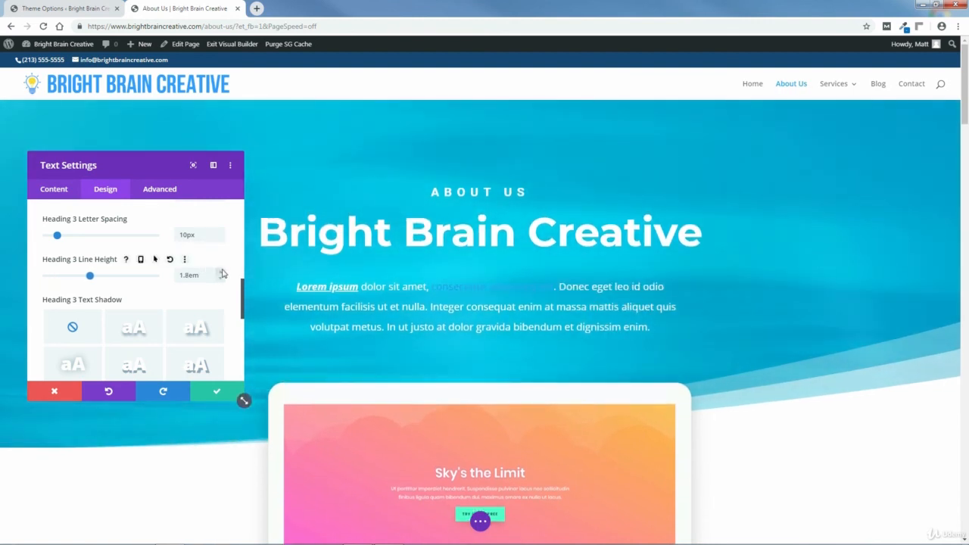
left_click(223, 274)
left_click(223, 274)
left_click(223, 274)
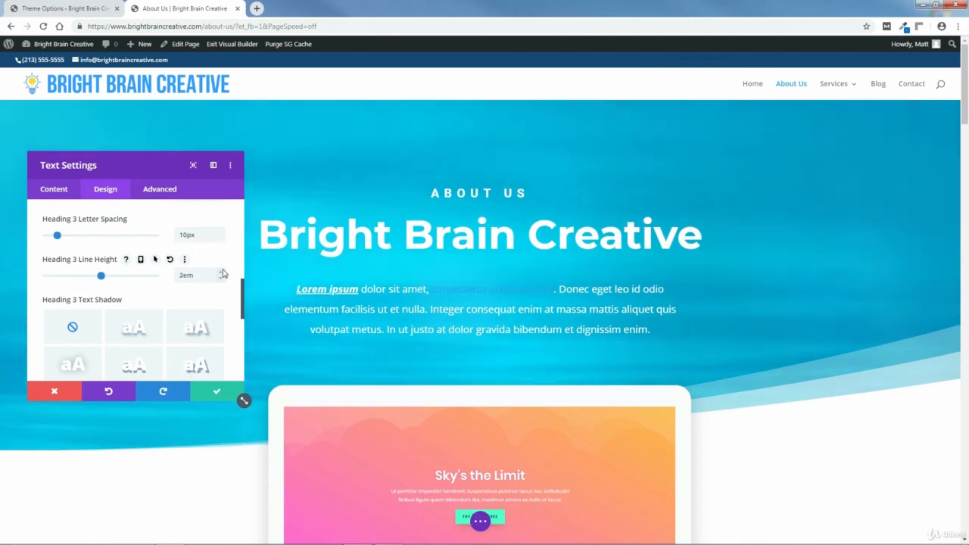
left_click(223, 274)
left_click(223, 274)
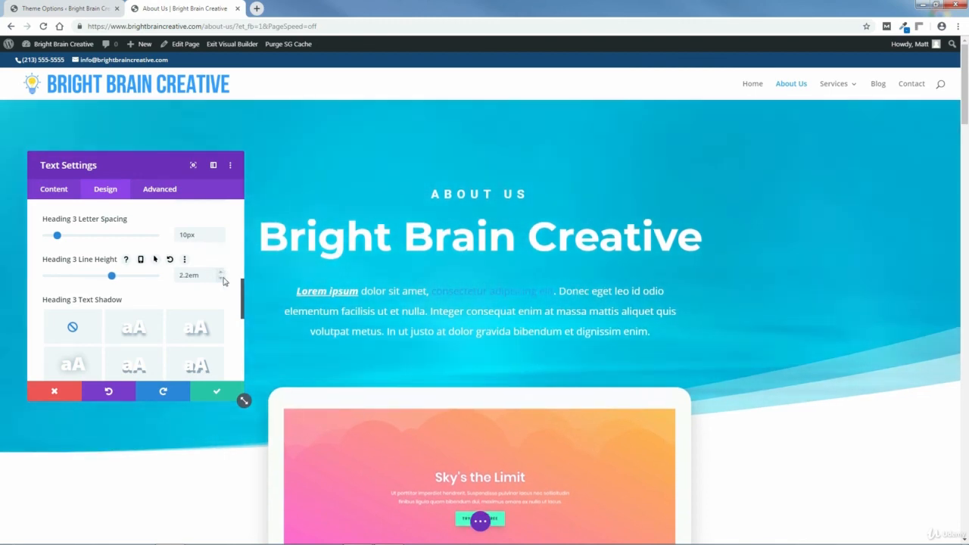
left_click(221, 280)
left_click(221, 280)
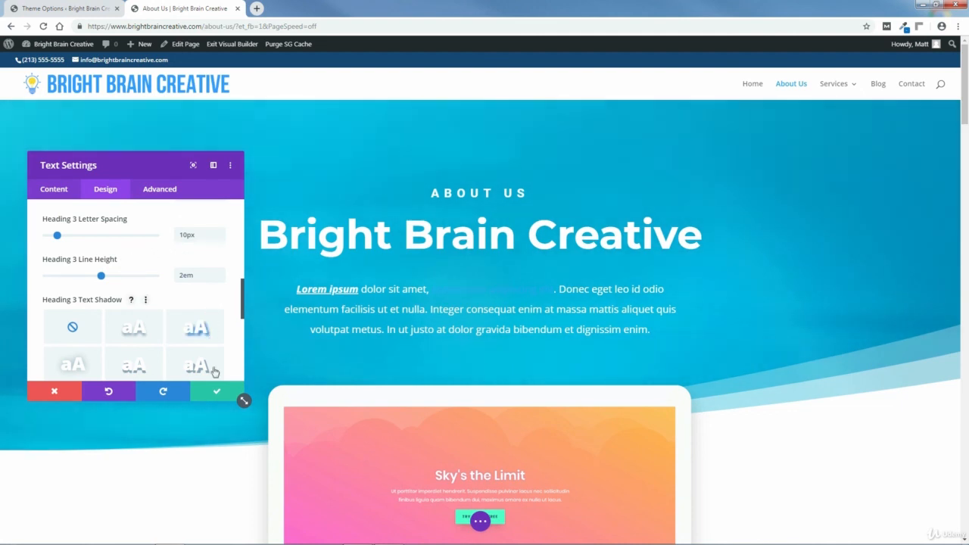
Accept the hero's text module settings and save the About Us page
left_click(217, 393)
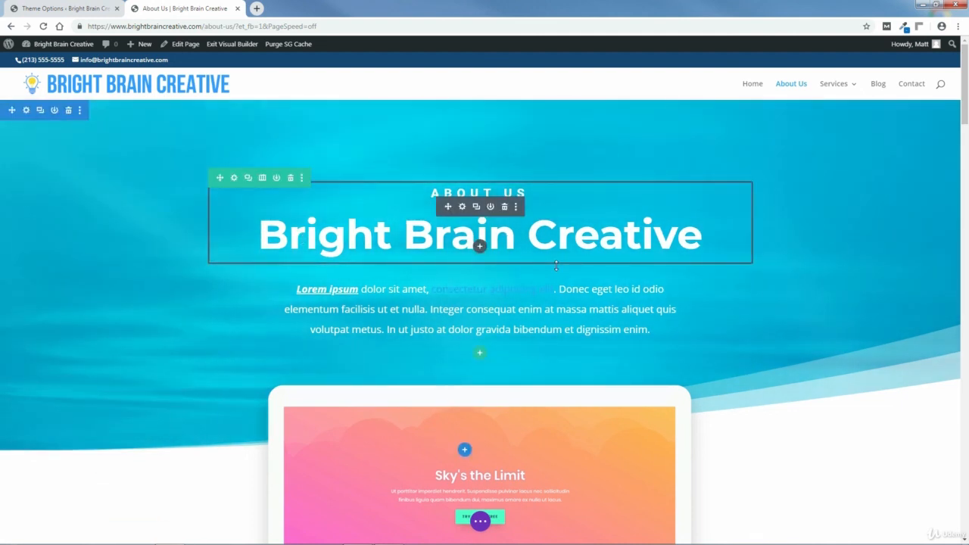
left_click(479, 522)
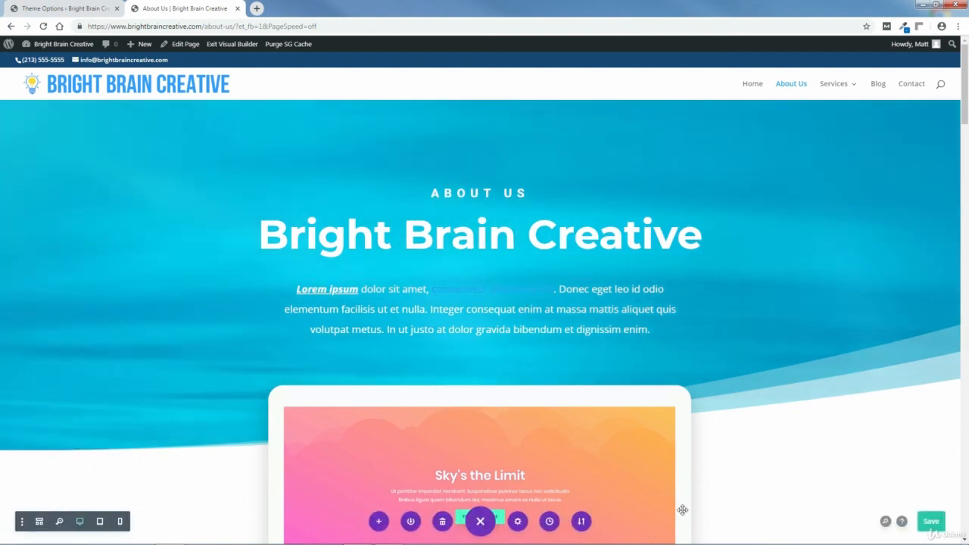
left_click(931, 522)
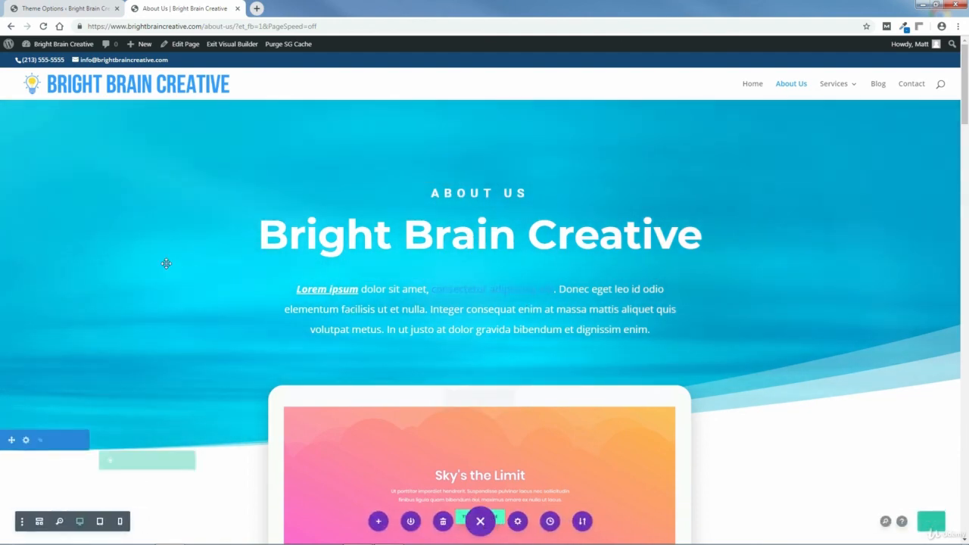